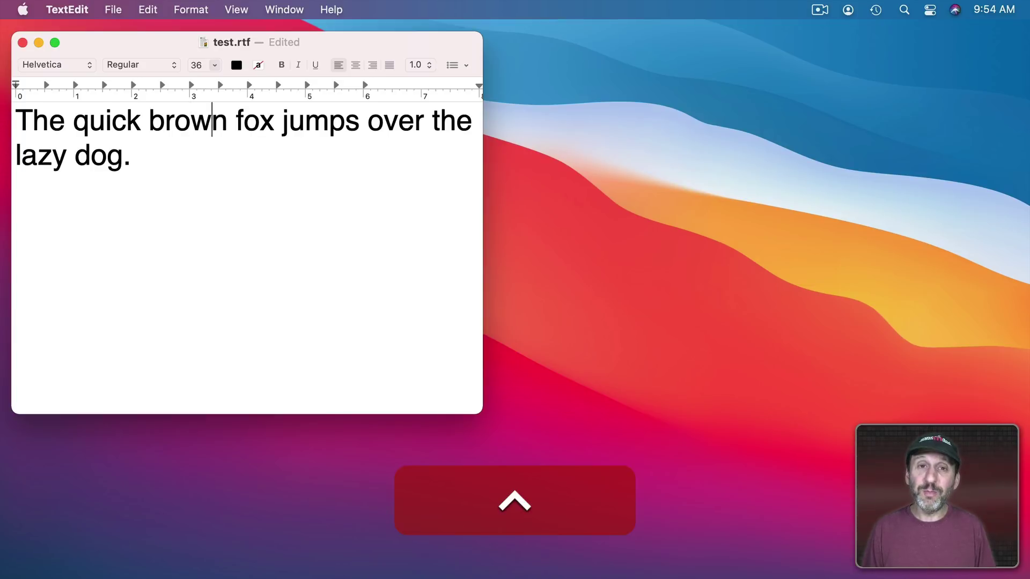
Move the insertion point back one character, to the paragraph's start and end, and down and up a line.
key("ctrl+b")
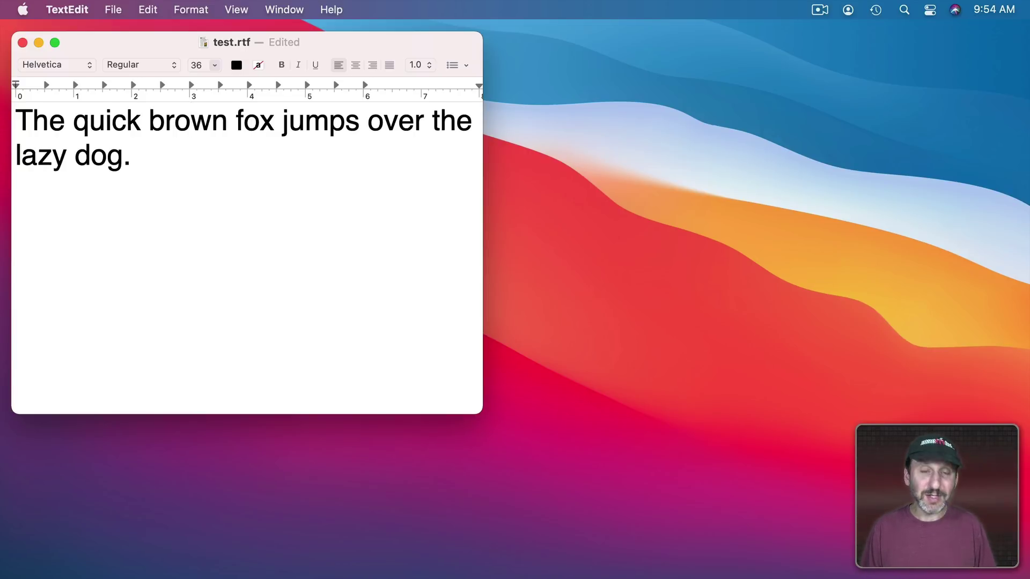
key("ctrl+a")
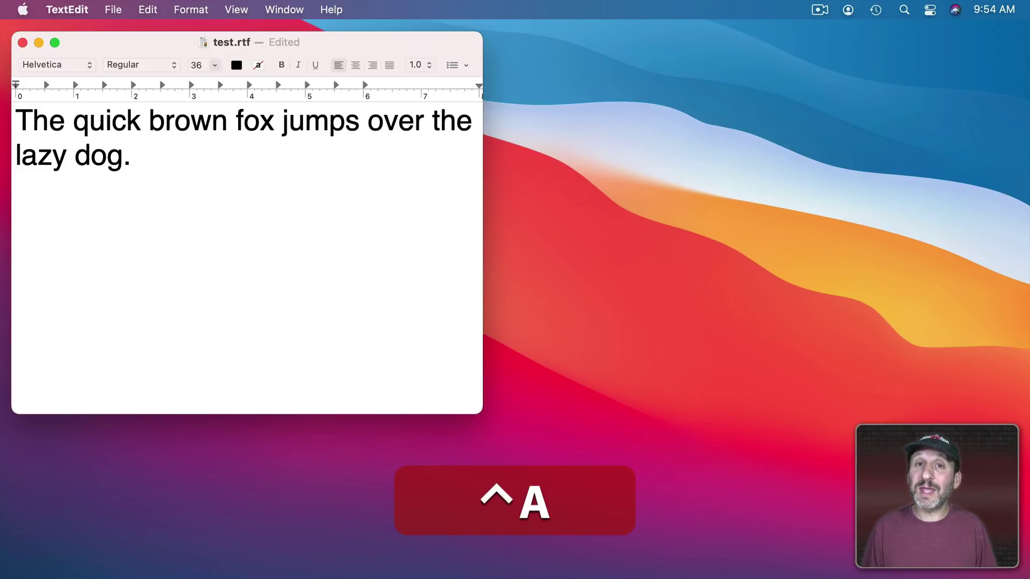
key("ctrl+e")
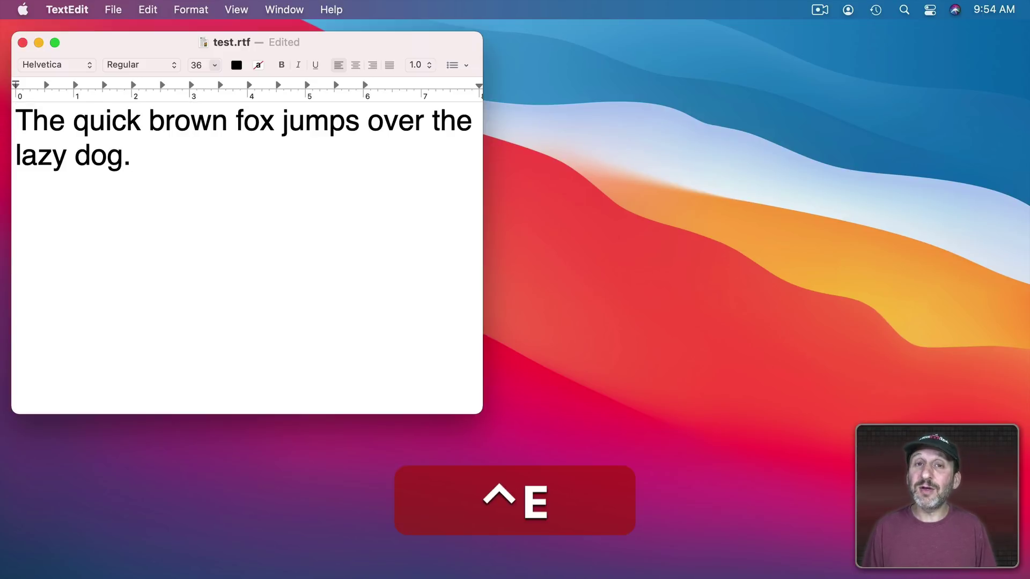
key("ctrl+n")
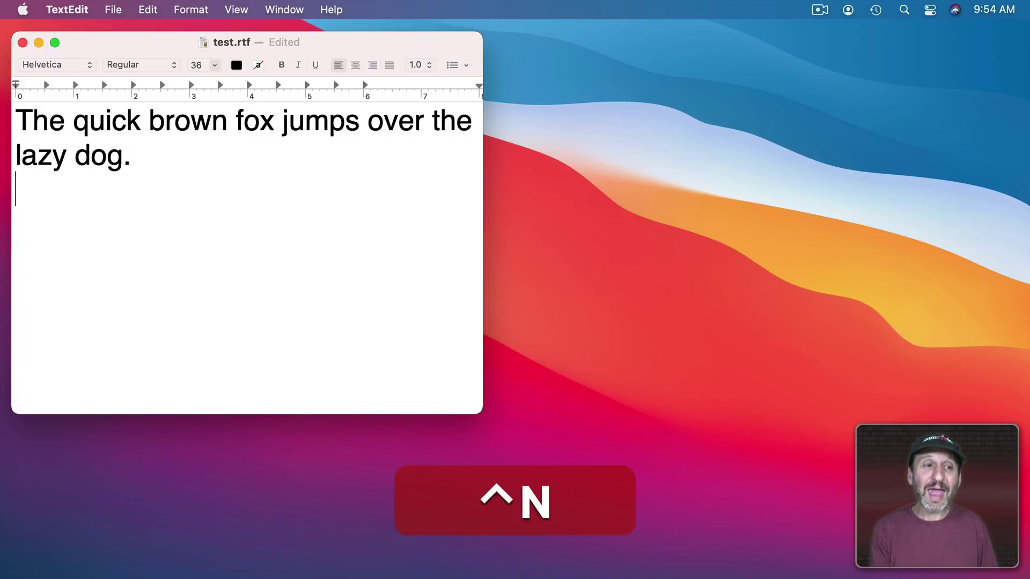
key("ctrl+p")
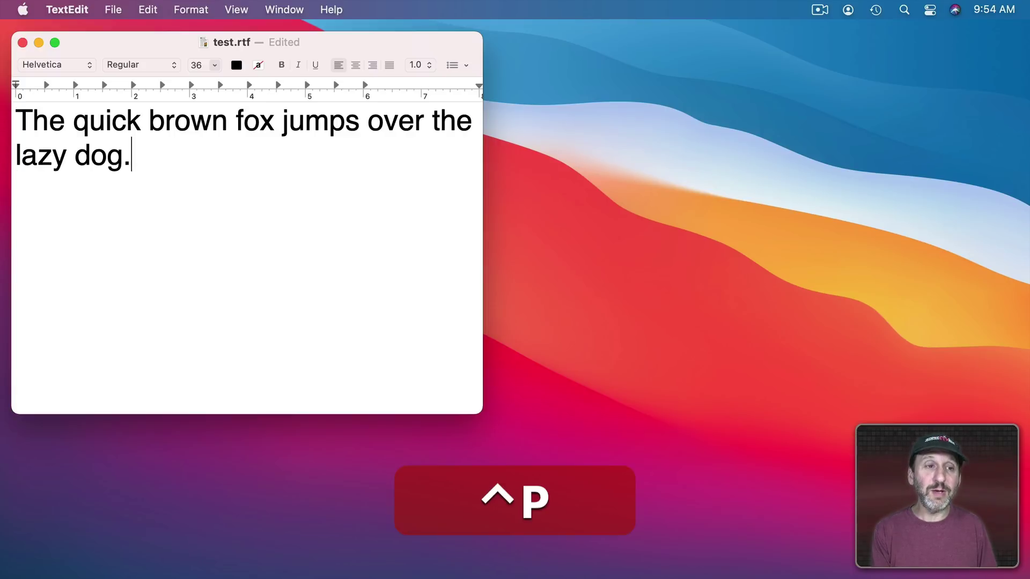
Delete the "w" and "o" in "brown" and retype "ow", and insert a line break after "bro" and undo it.
left_click(194, 123)
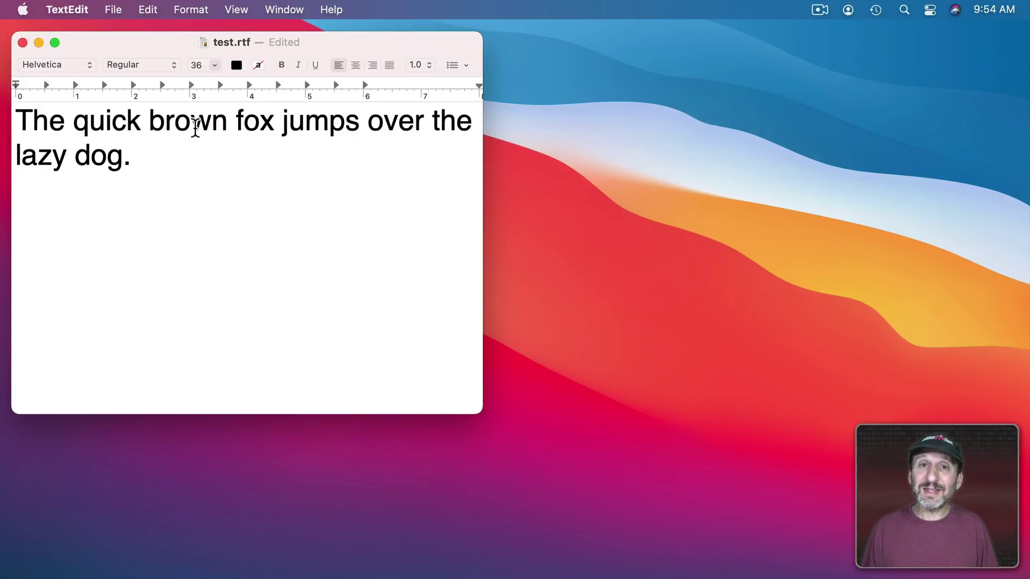
key("ctrl+d")
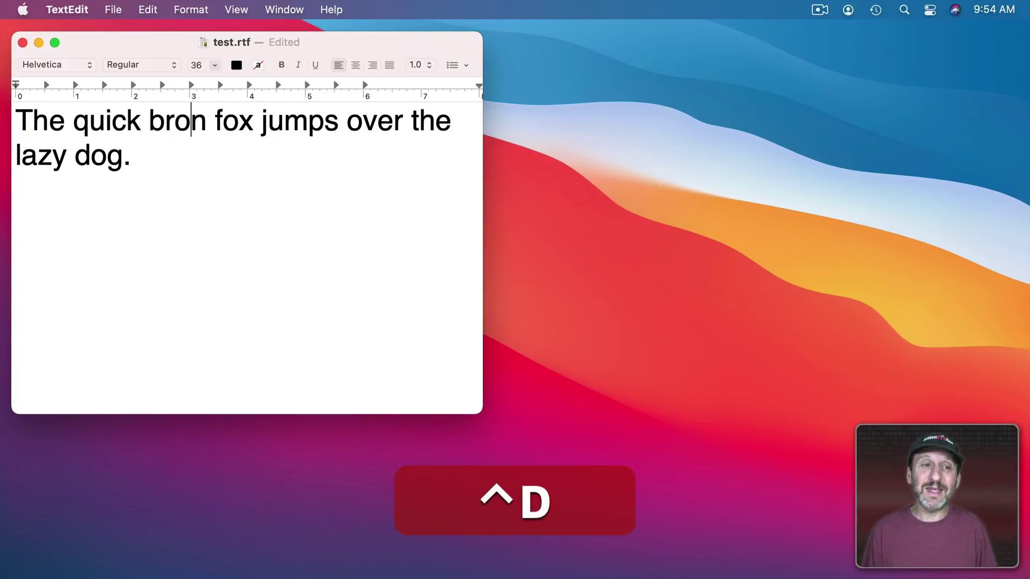
key("ctrl")
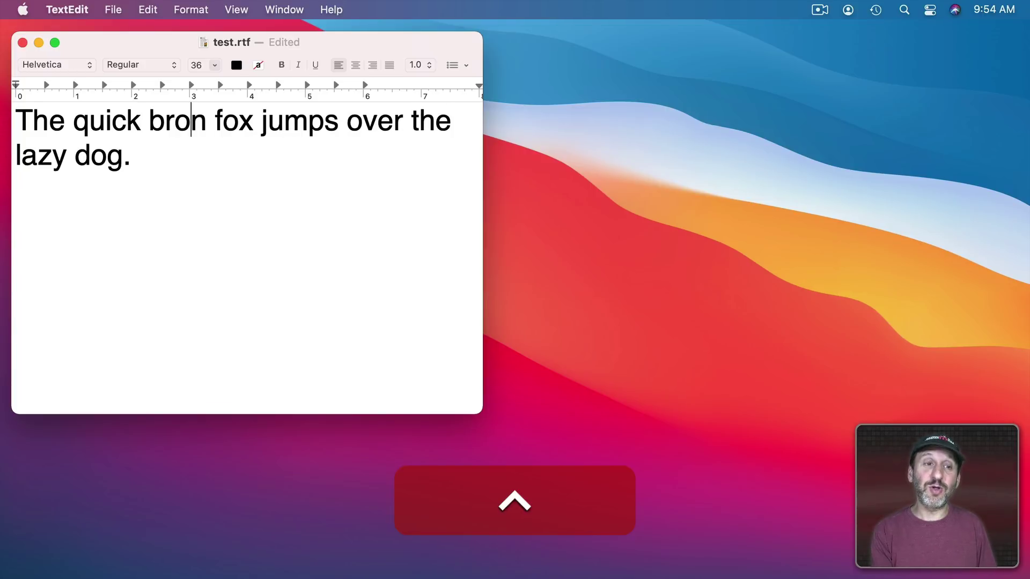
key("ctrl+h")
type("ow")
key("ctrl+o")
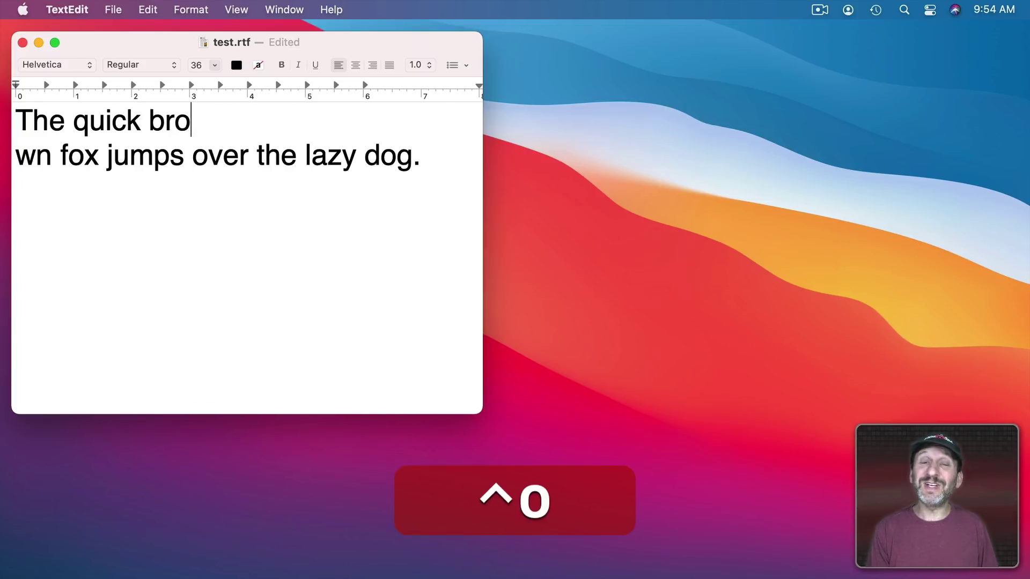
key("super+z")
Select the word "jumps" and center the selection in the visible area of the document.
double_click(325, 117)
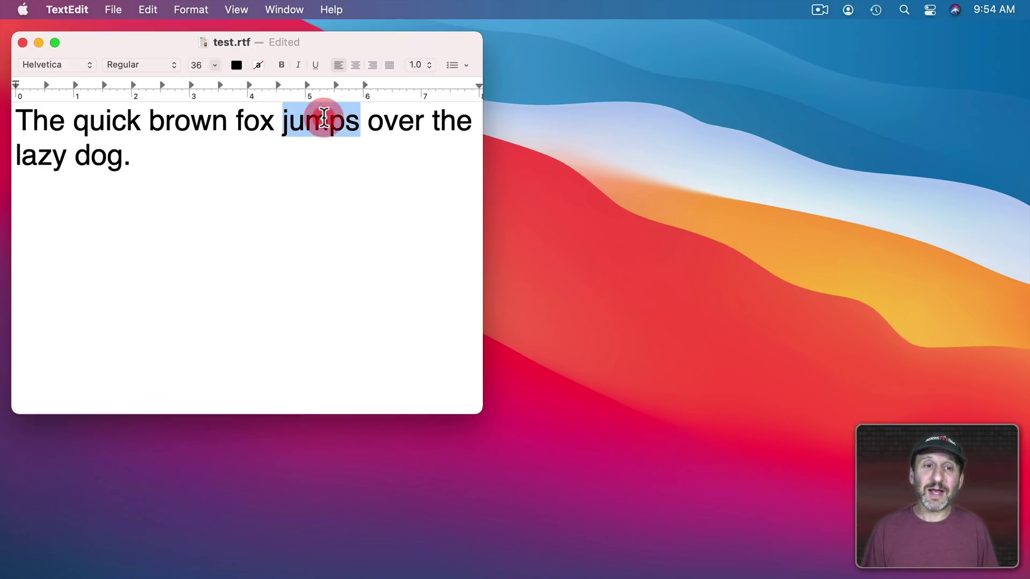
key("ctrl+l")
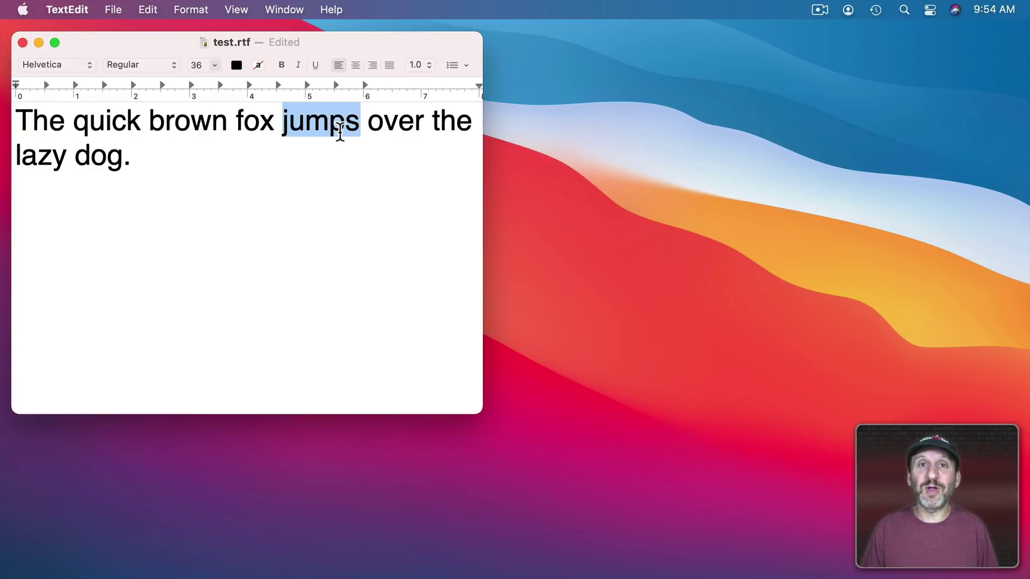
Delete the paragraph text following "ju" in "jumps" and undo the deletion, and transpose the letters "m" and "p" in that word.
left_click(303, 123)
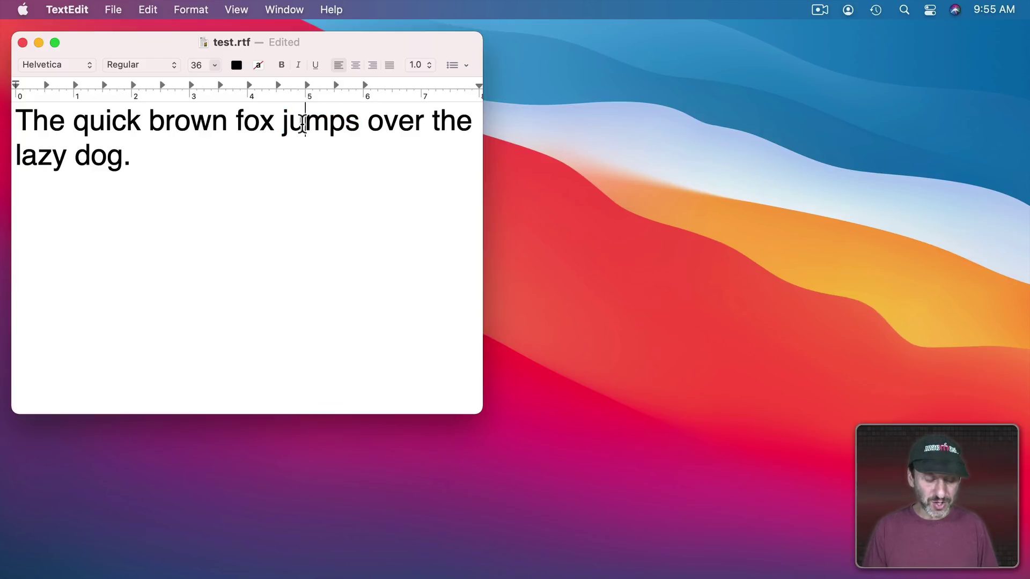
key("ctrl+k")
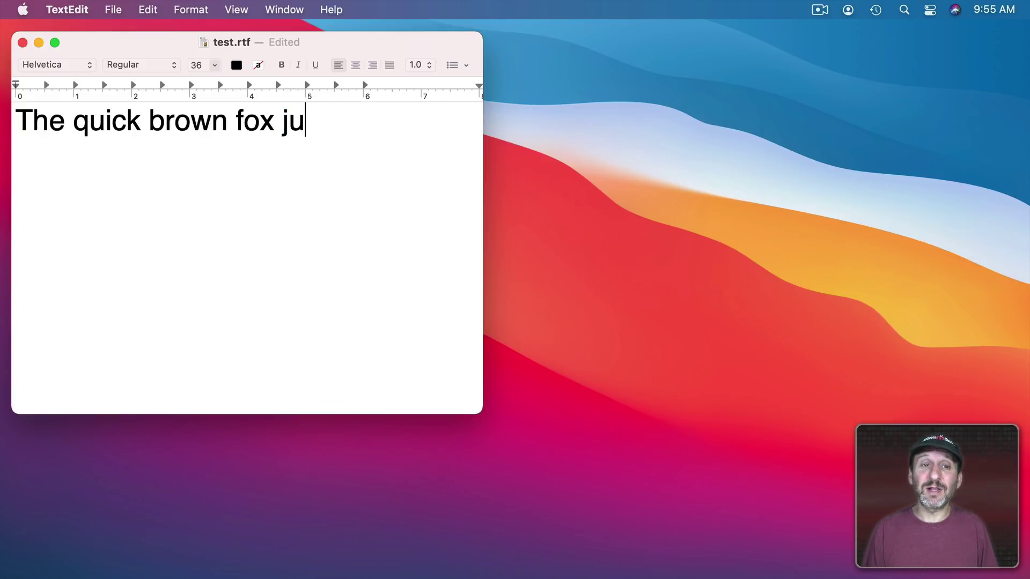
key("super+z")
left_click(332, 123)
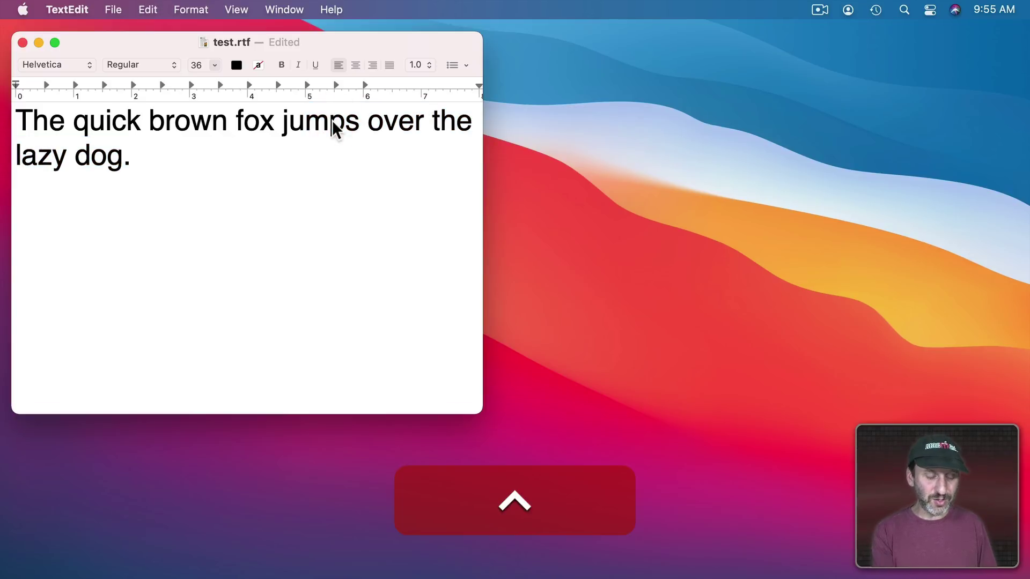
key("ctrl+t")
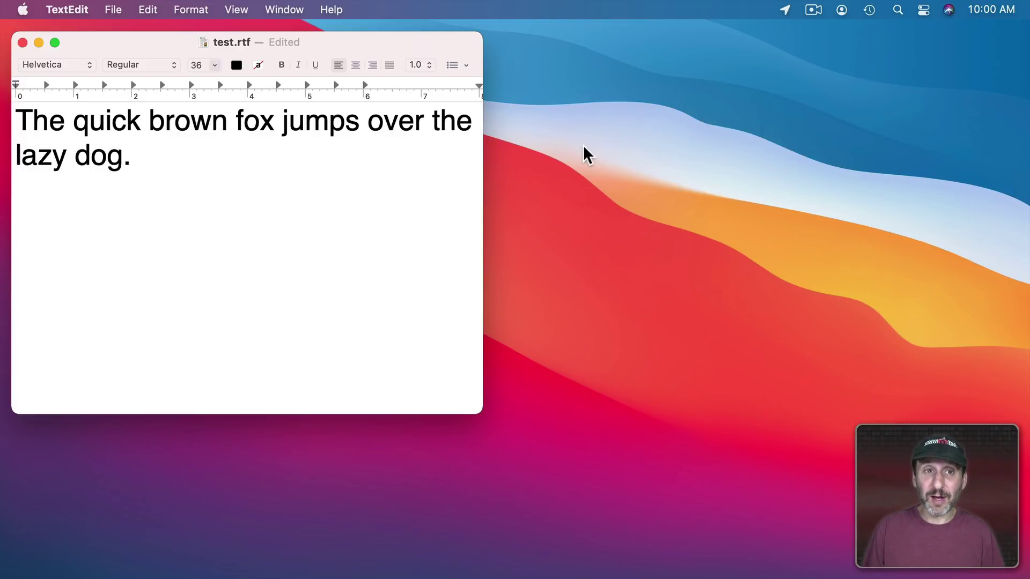
Switch to Finder, open a new window and go to the user's hidden Library folder.
left_click(583, 146)
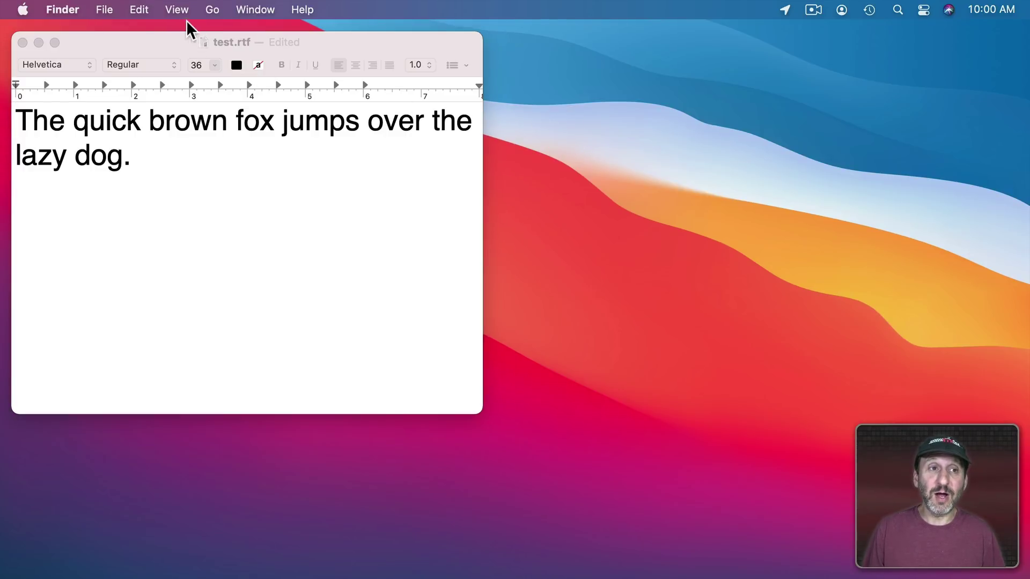
left_click(104, 9)
left_click(110, 31)
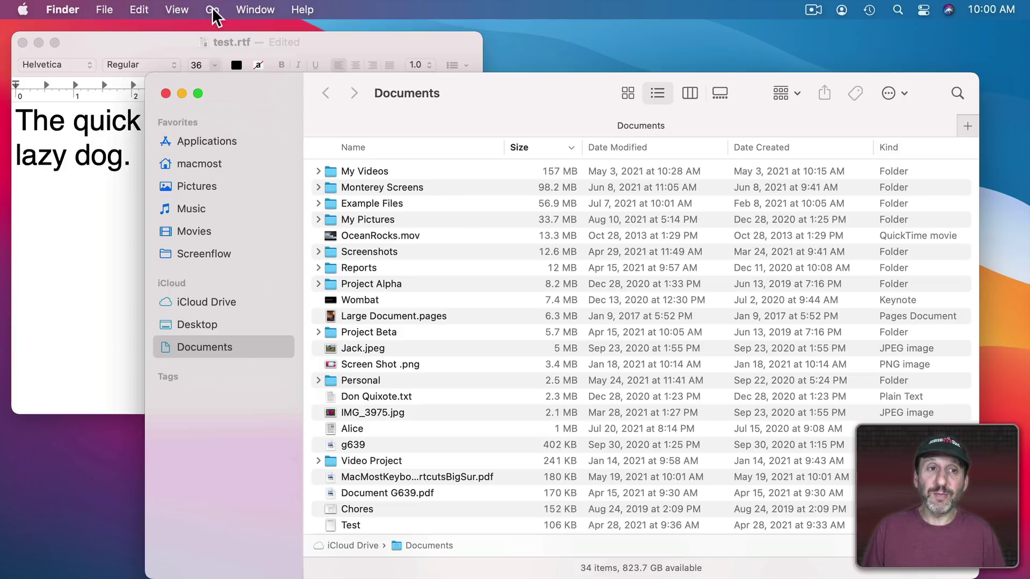
left_click(212, 10)
key("alt")
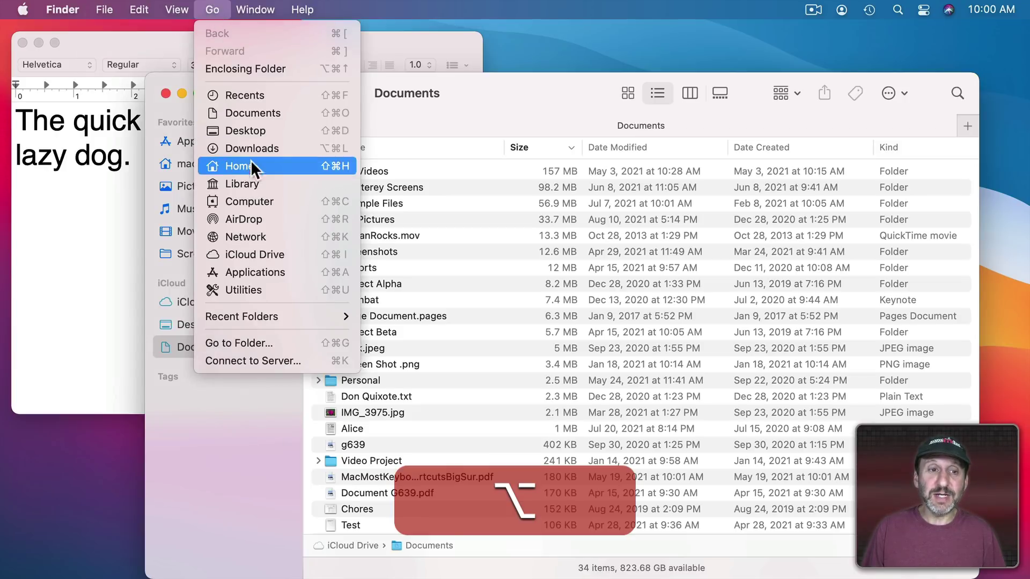
left_click(252, 180)
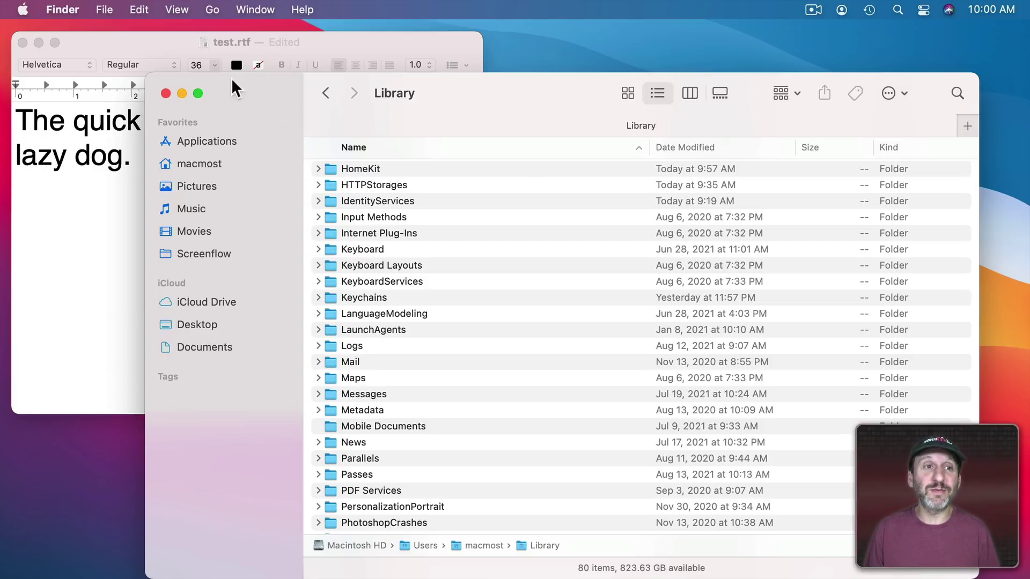
Create a new folder named Keybindings in the Library folder.
left_click(104, 10)
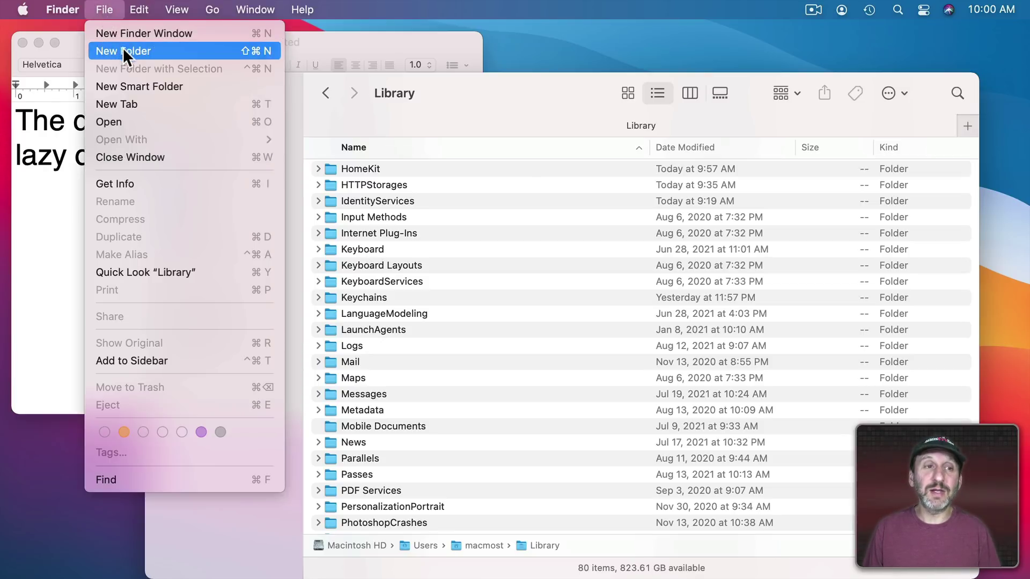
left_click(122, 51)
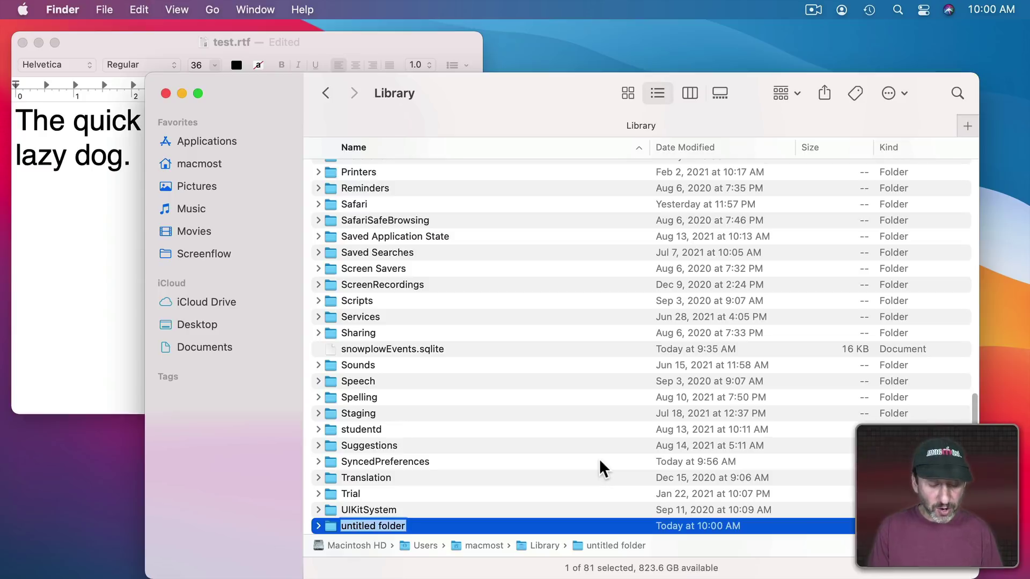
type("Keybindings")
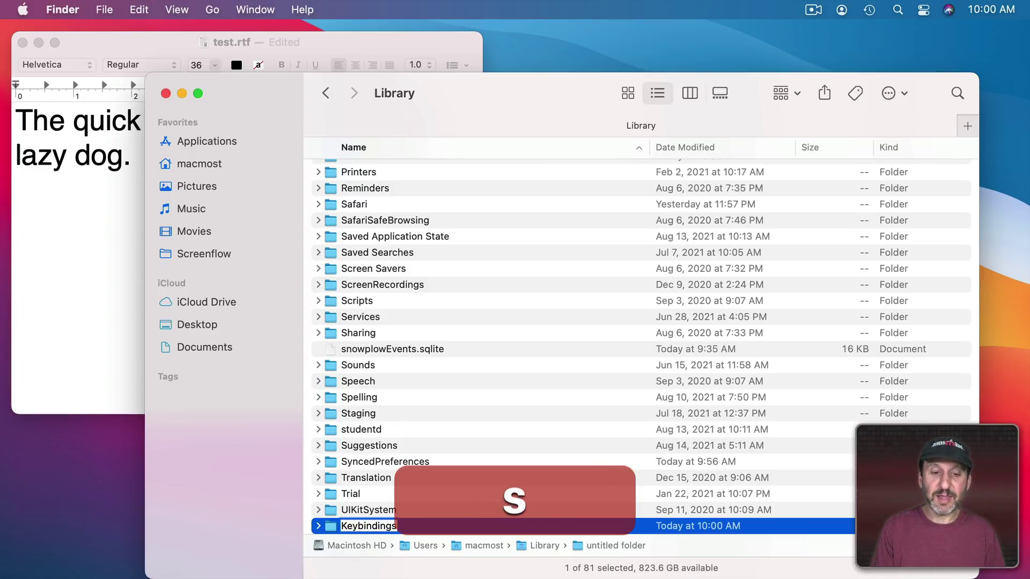
key("Return")
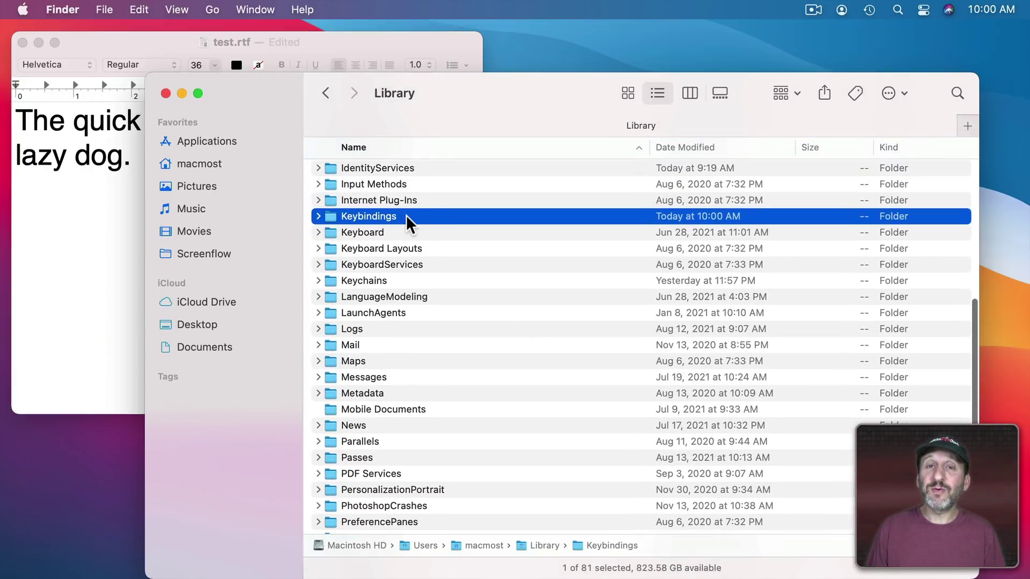
Switch to TextEdit, create a new document and convert it to plain text.
left_click(153, 56)
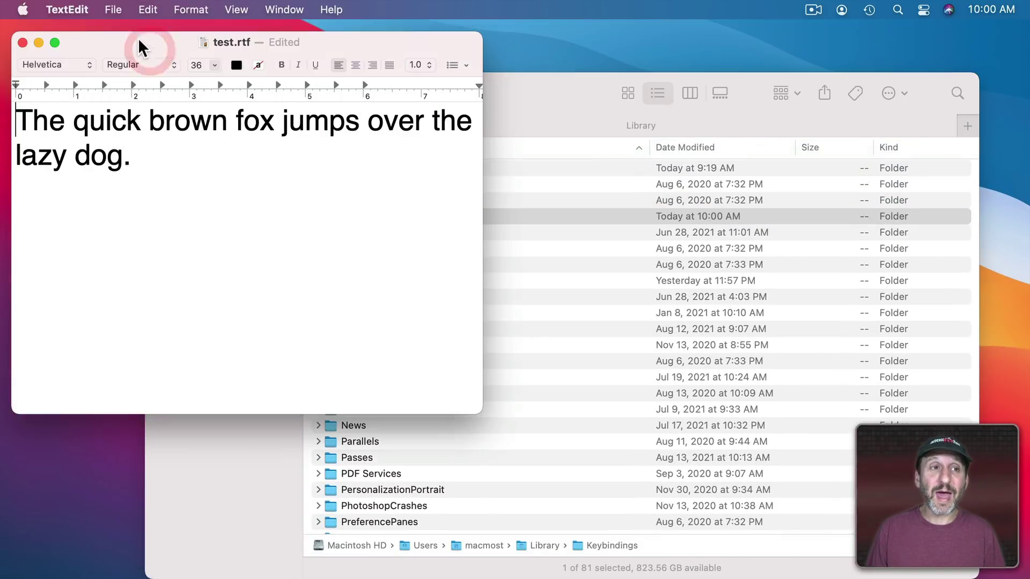
left_click(113, 10)
left_click(121, 31)
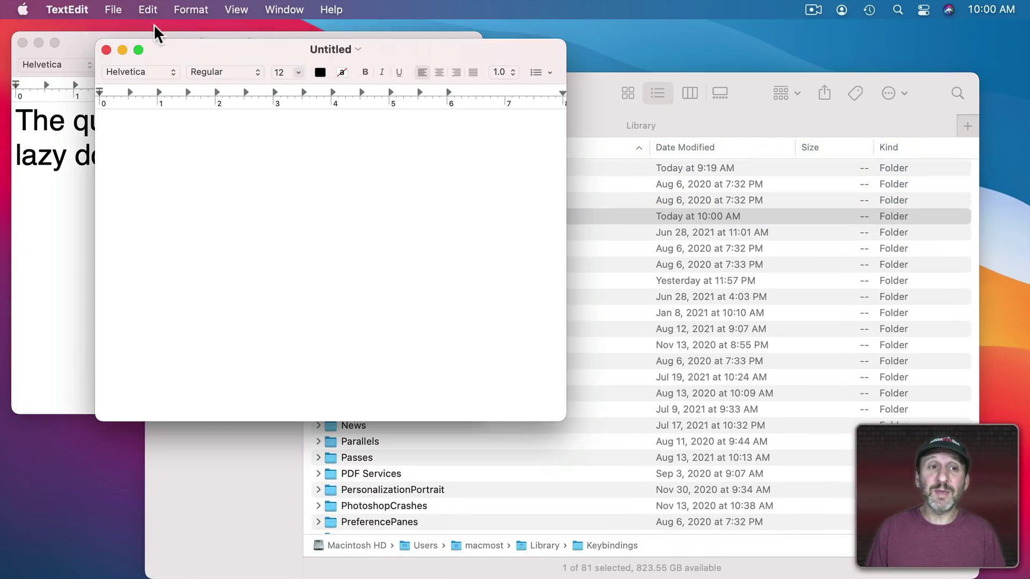
left_click(196, 10)
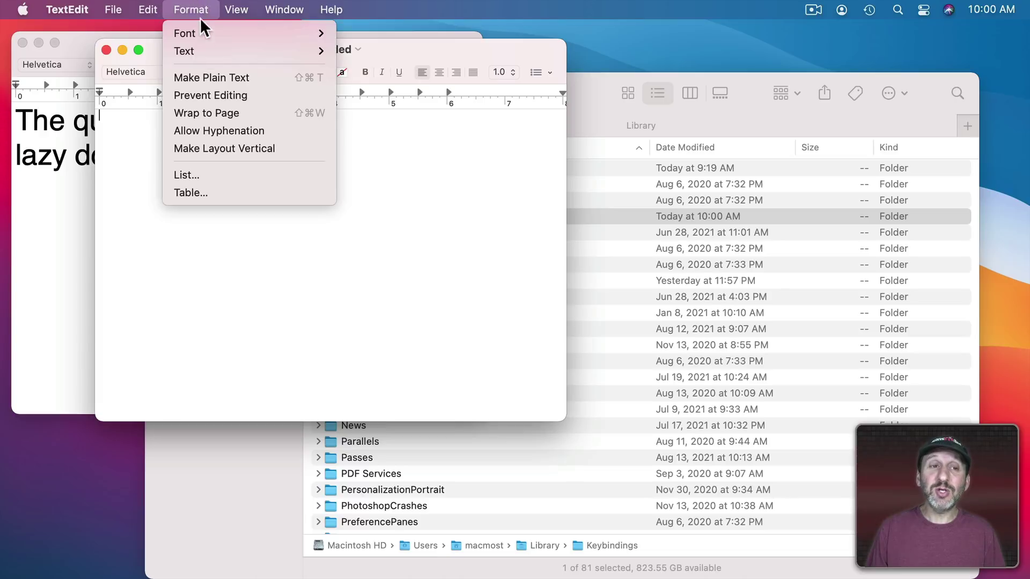
left_click(214, 77)
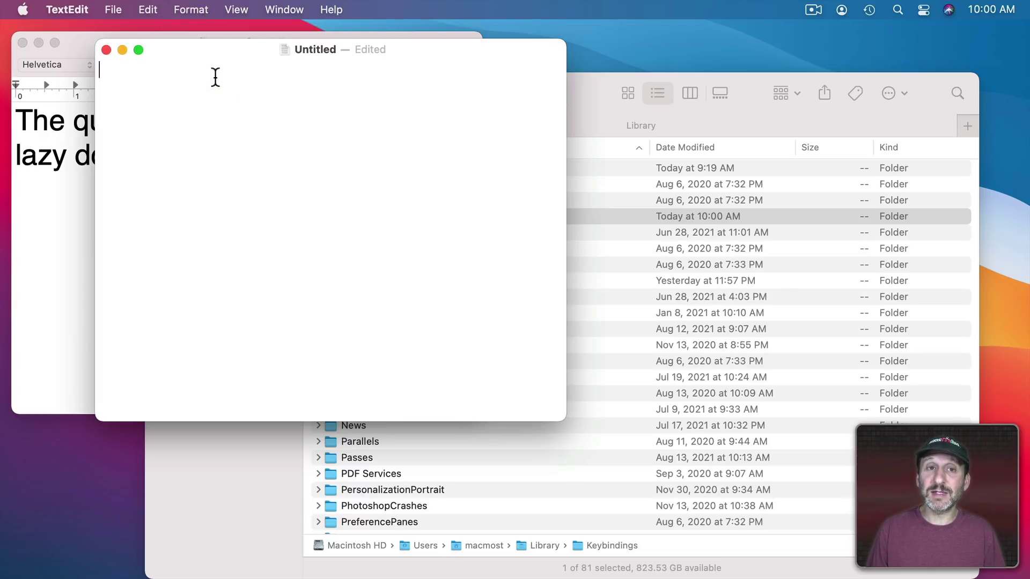
Start saving the untitled document, using the Keybindings folder from the Finder window as the save location.
key("super+s")
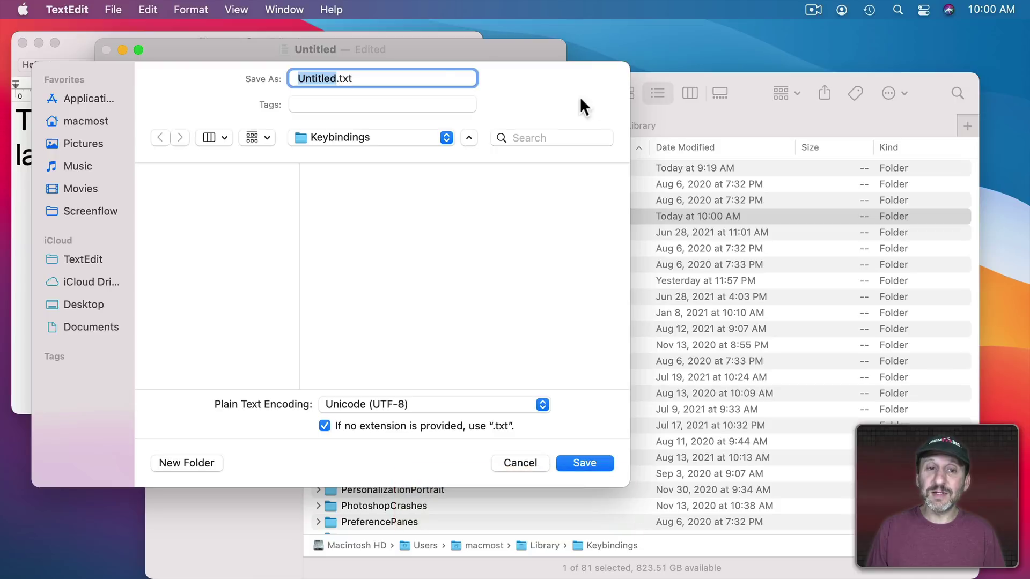
left_click(710, 118)
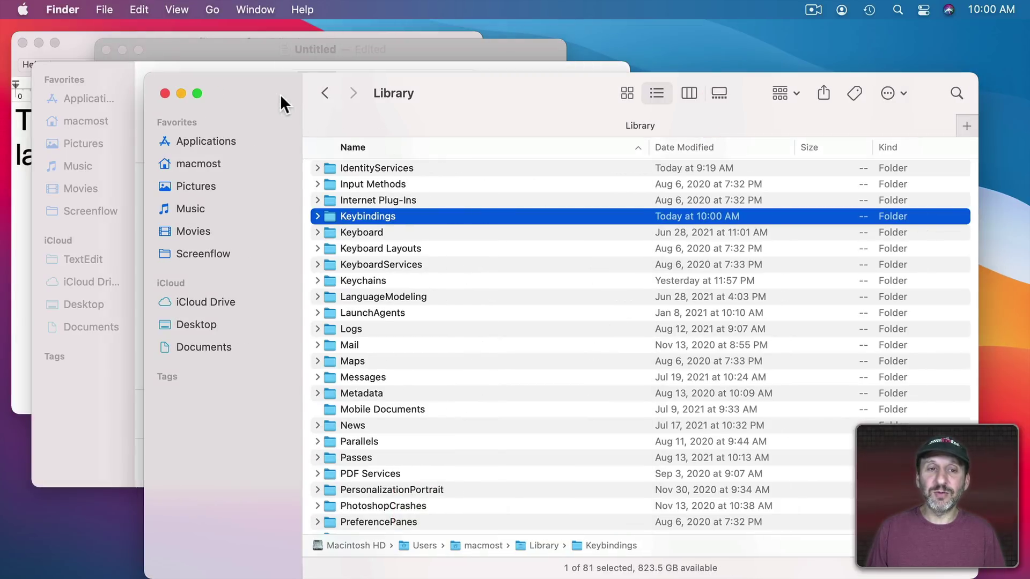
left_click_drag(280, 94, 625, 124)
left_click_drag(626, 217, 255, 210)
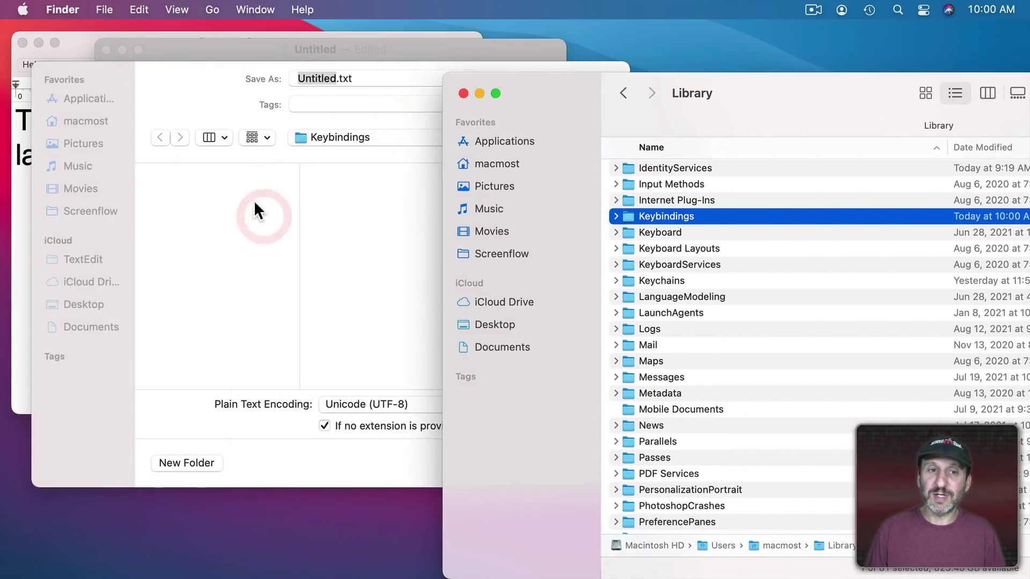
left_click(325, 138)
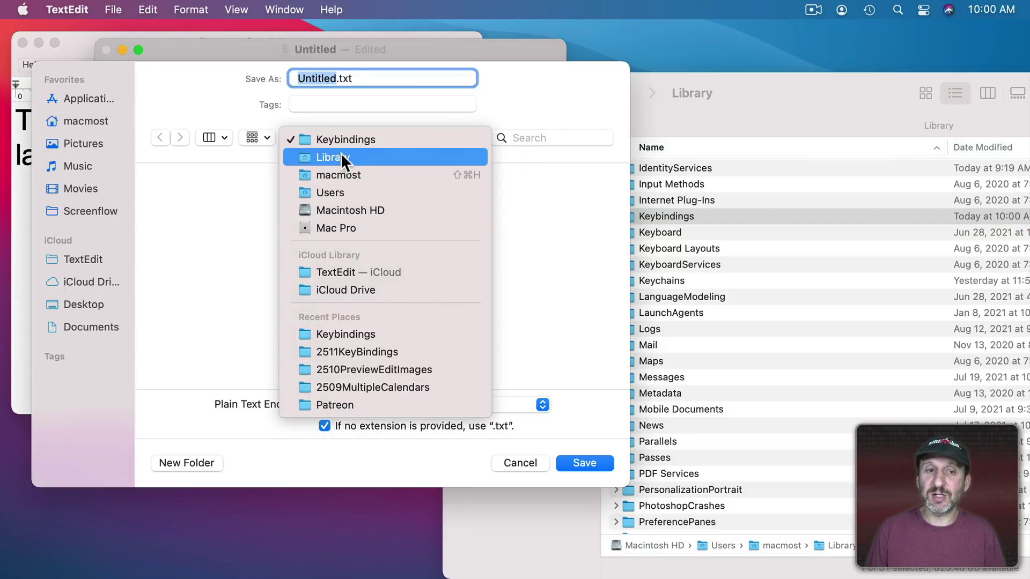
left_click(179, 88)
Save the document as DefaultKeyBinding.dict in the Keybindings folder, with the automatic .txt extension option turned off.
left_click(307, 81)
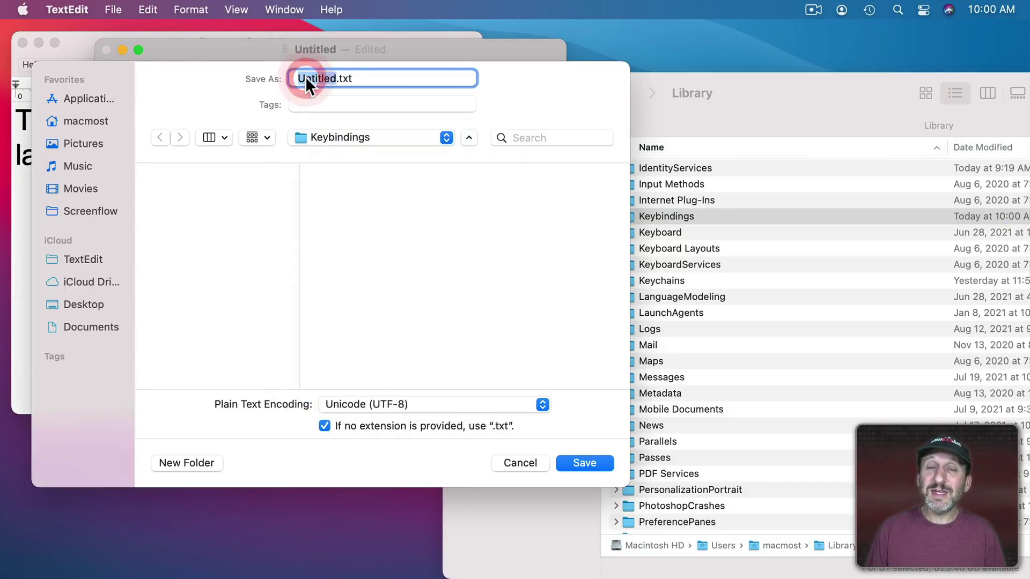
type("Def")
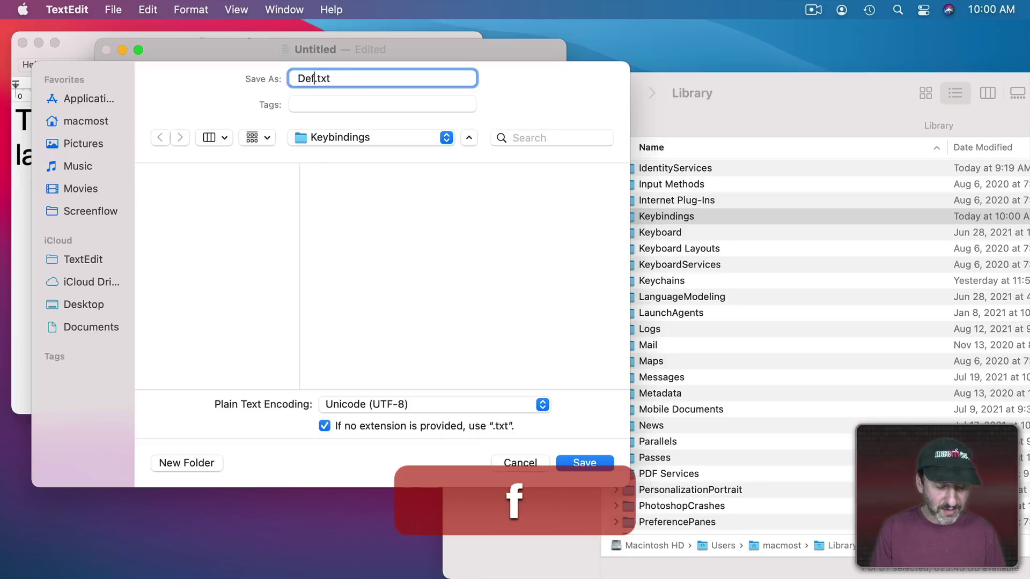
type("aultKeyBindi")
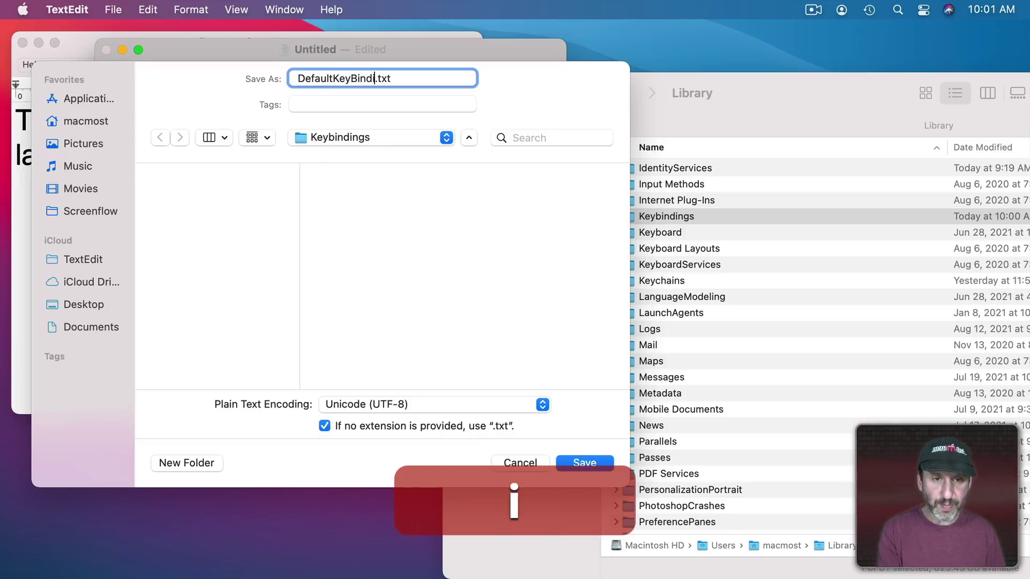
type("ng")
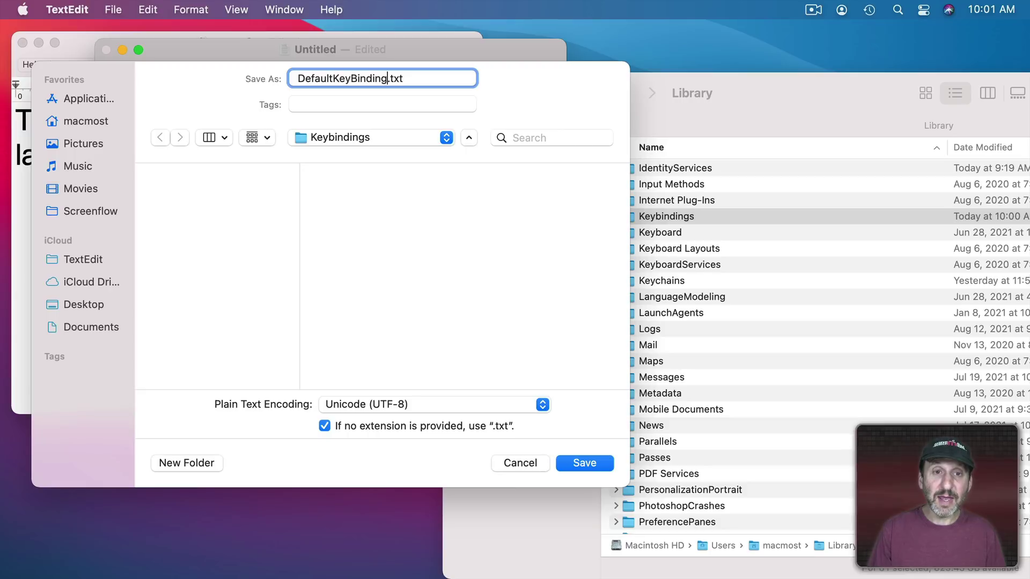
key("Right")
key("shift+Right")
key("shift+Right")
key("shift+Right")
type("dict")
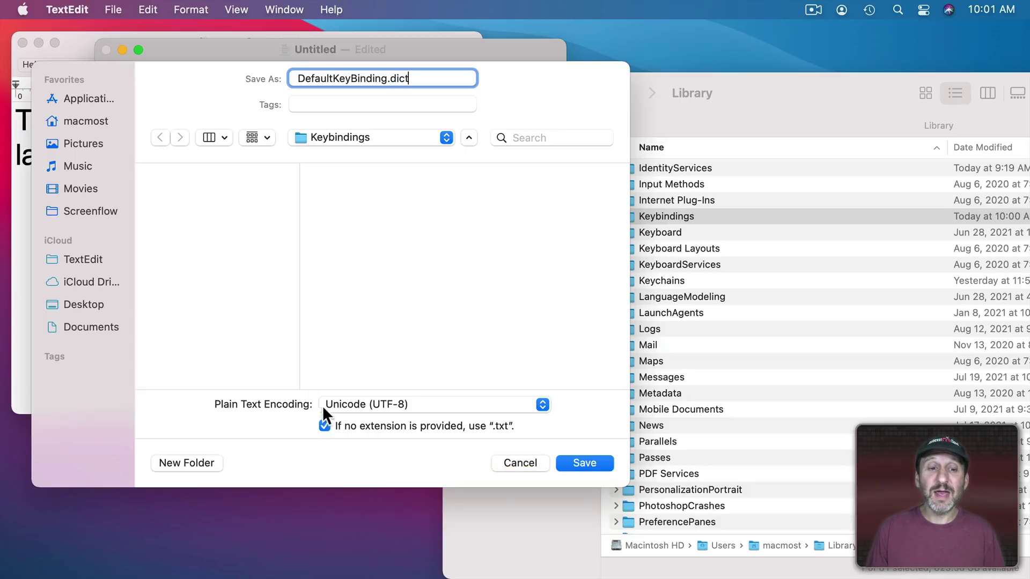
left_click(323, 425)
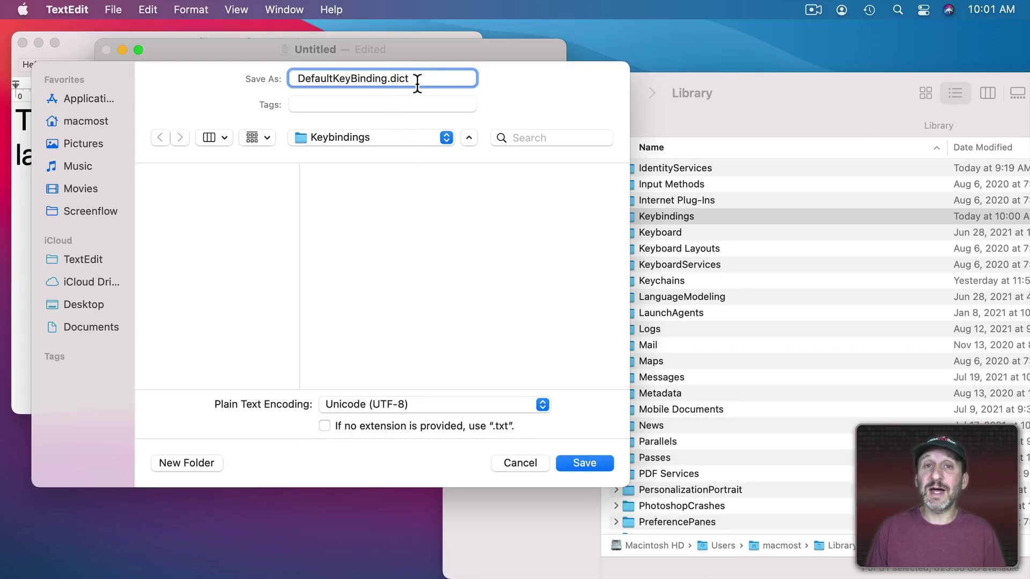
left_click(588, 462)
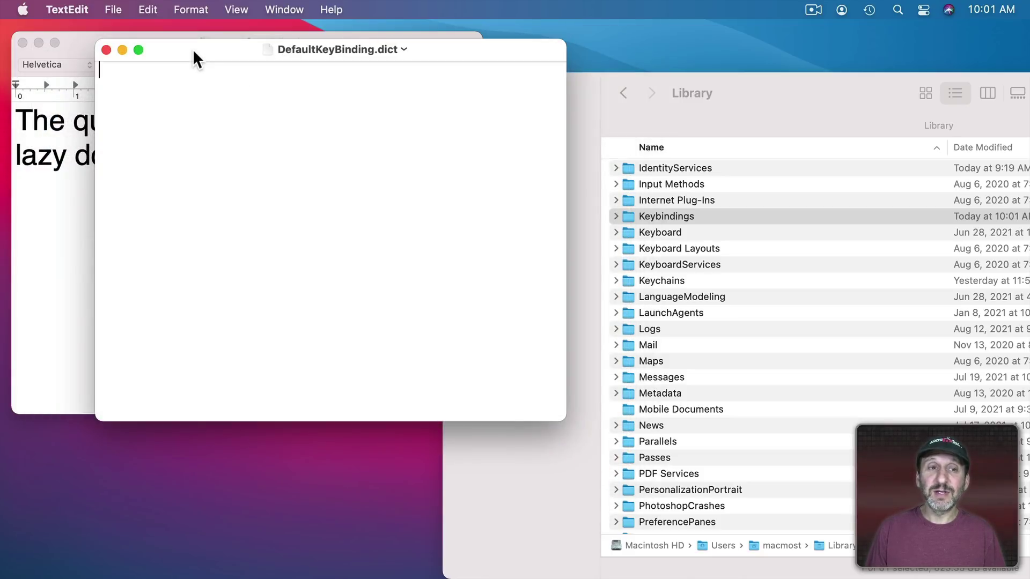
Open the Keybindings folder in Finder and check the full name and extension of DefaultKeyBinding.dict in its file info.
left_click(633, 215)
double_click(633, 215)
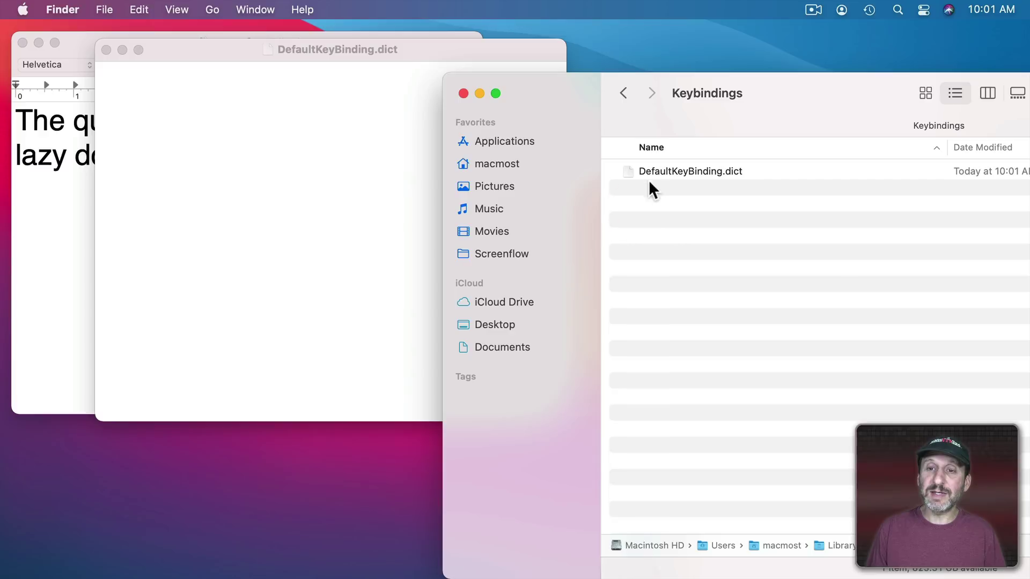
left_click(658, 171)
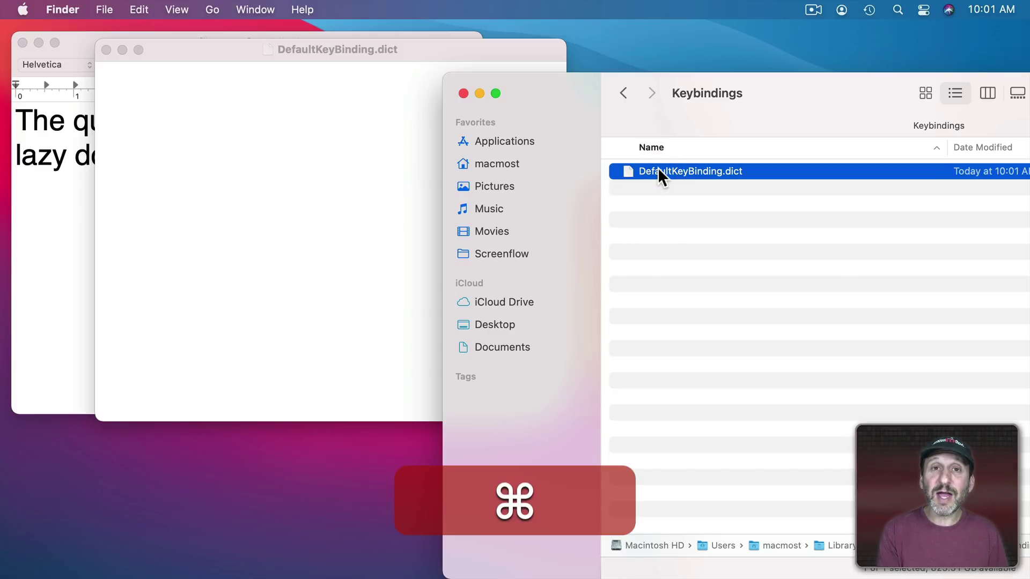
key("cmd+i")
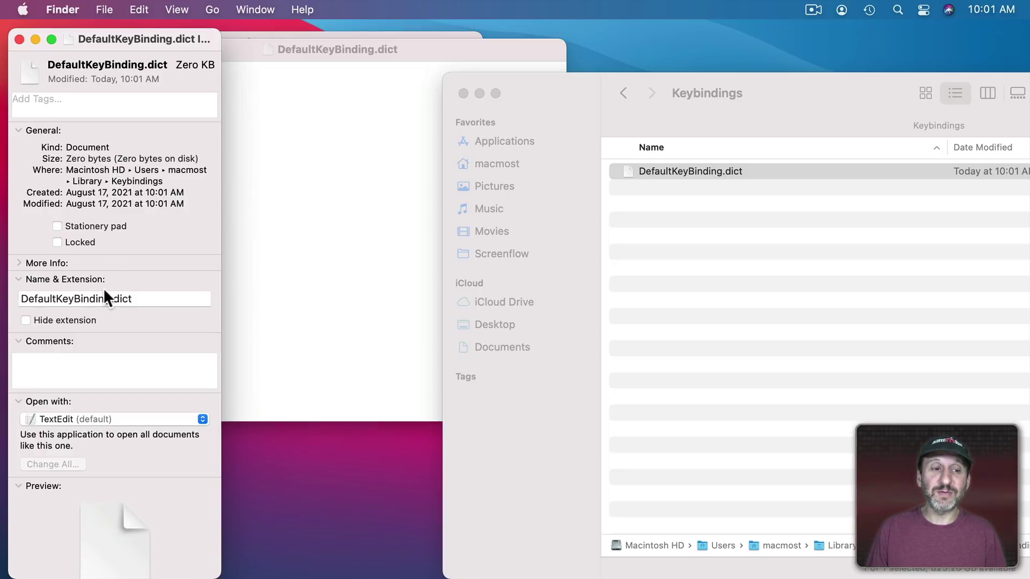
left_click_drag(22, 299, 154, 299)
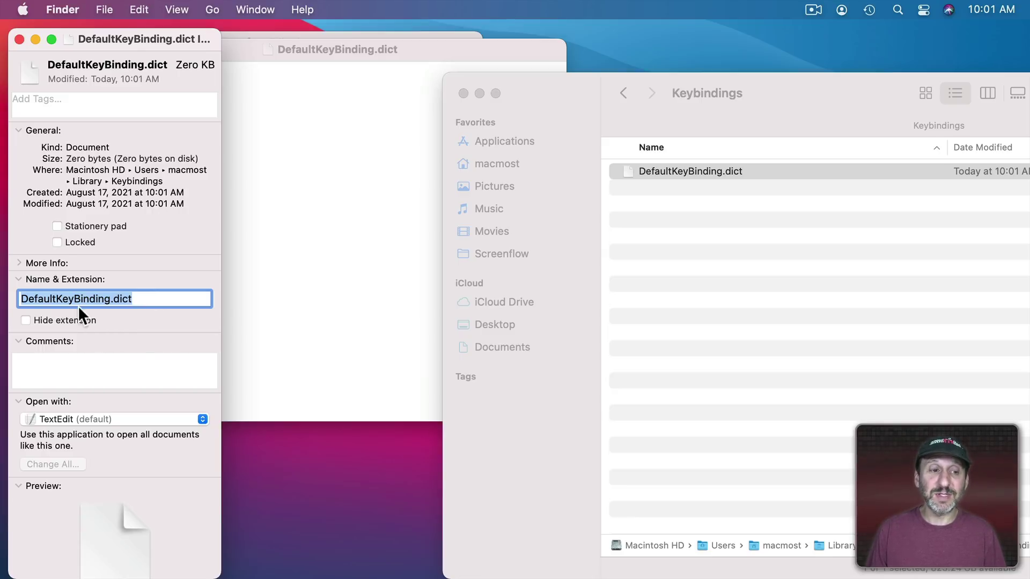
left_click(52, 302)
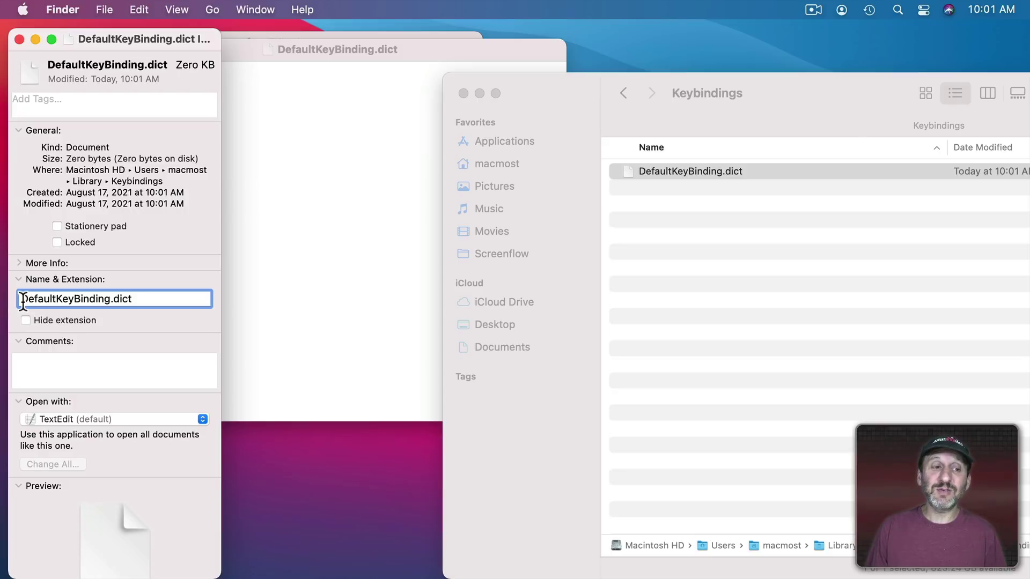
left_click(75, 301)
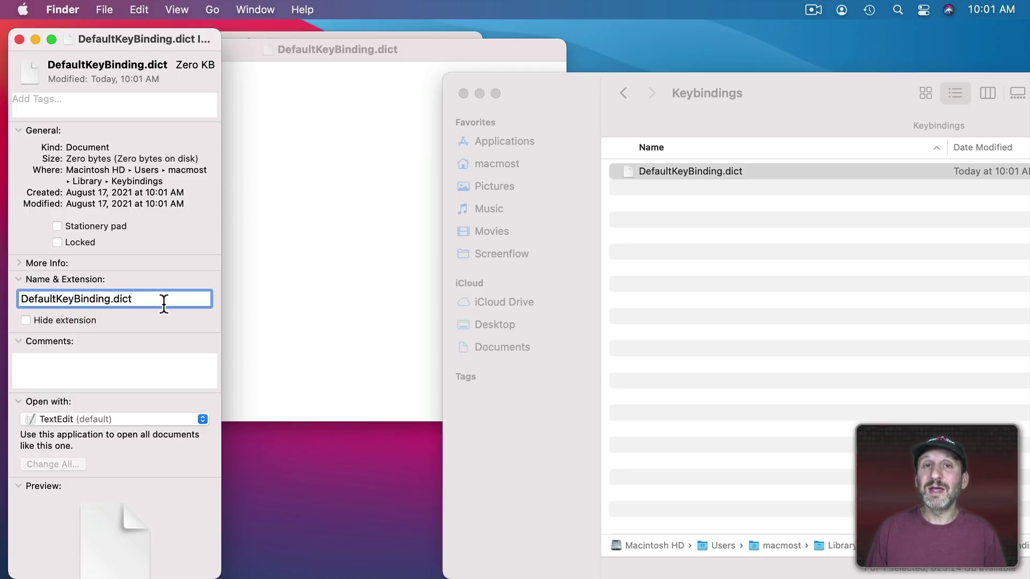
Close the file info and Finder windows, and place the DefaultKeyBinding.dict window beside the test.rtf window.
key("super+w")
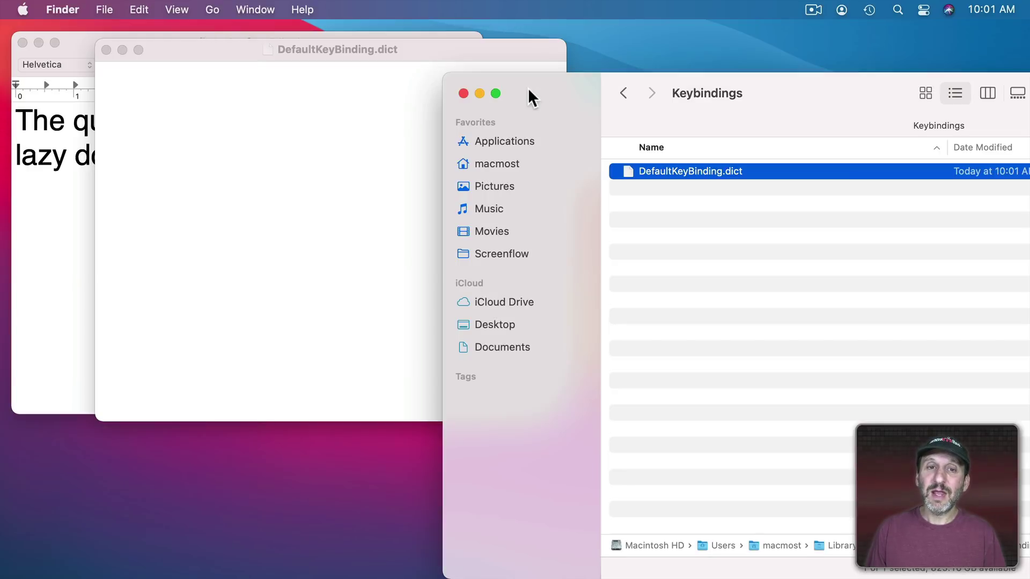
left_click(464, 94)
left_click_drag(395, 46, 793, 39)
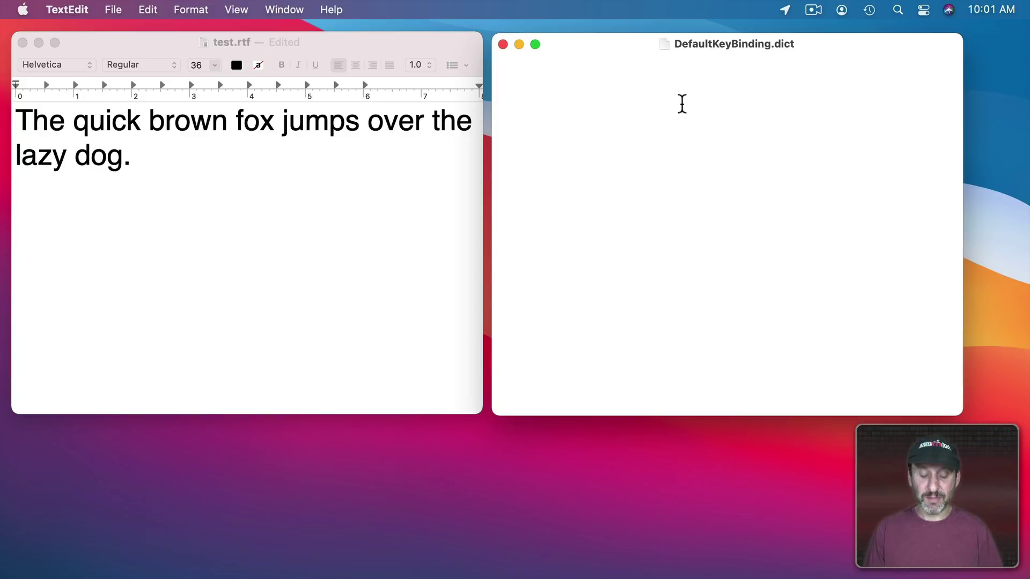
Begin DefaultKeyBinding.dict with an opening brace, followed by an indented line containing the quoted key "^U".
type("{")
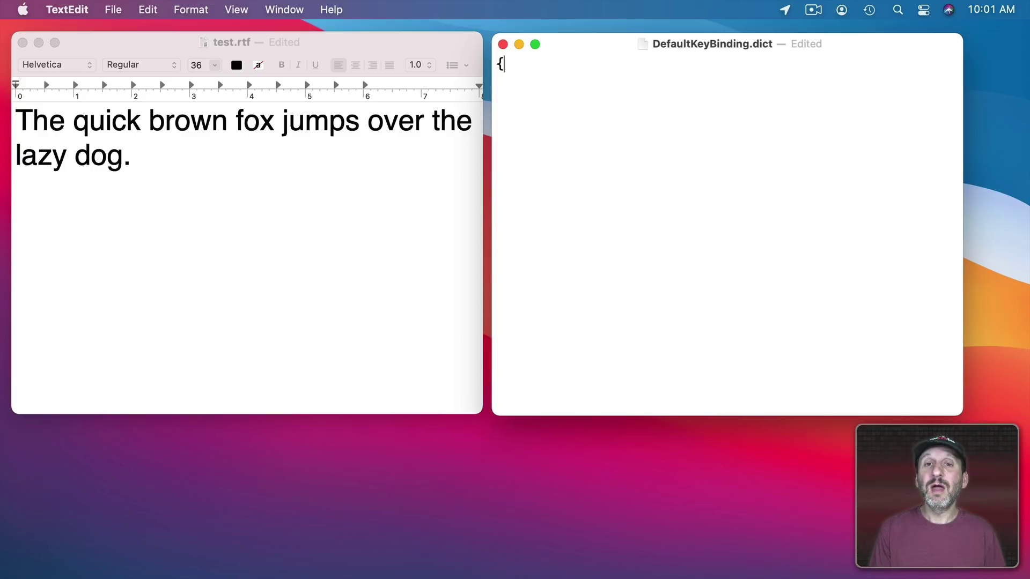
key("Return")
key("Tab")
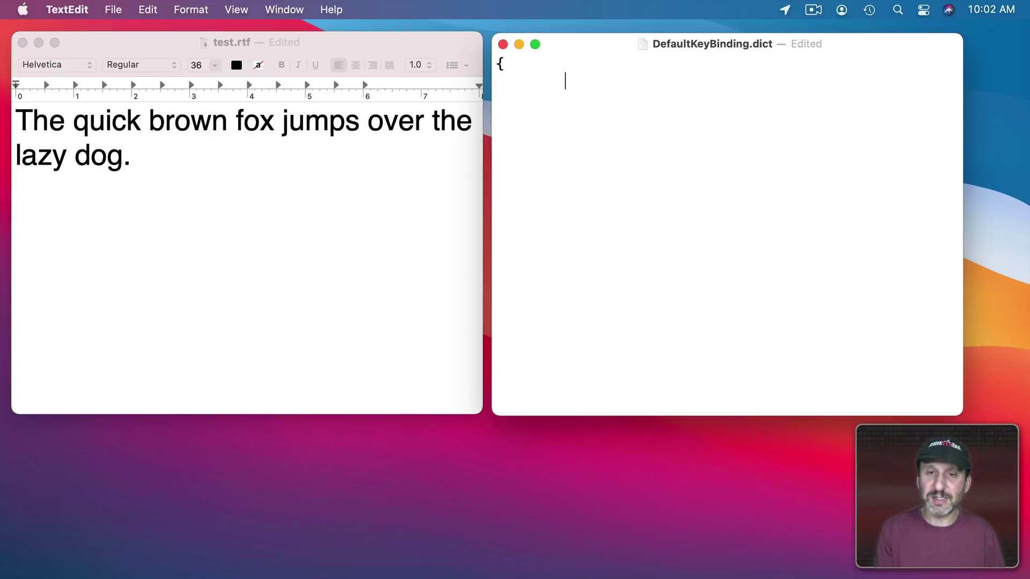
type("\"")
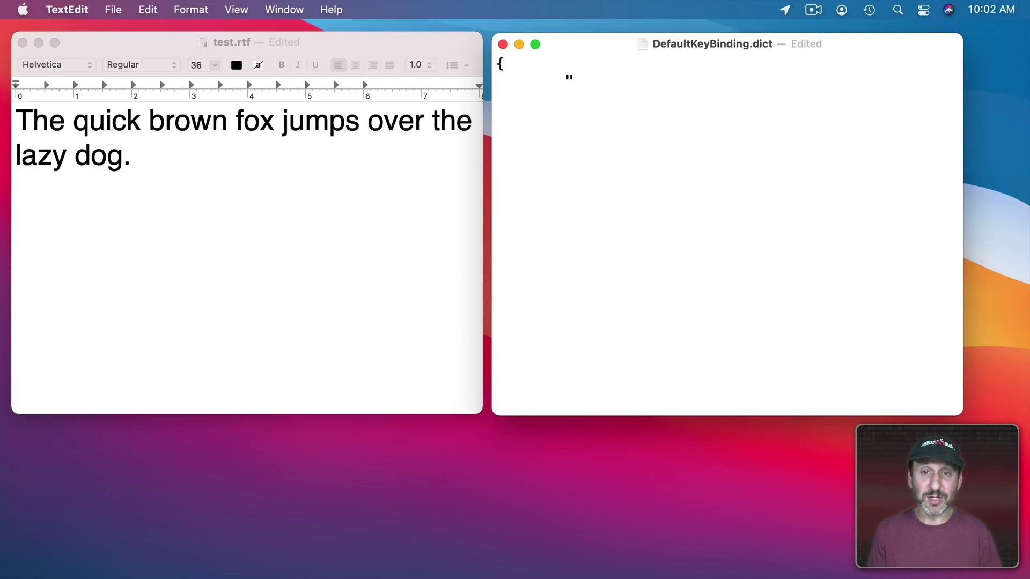
key("shift")
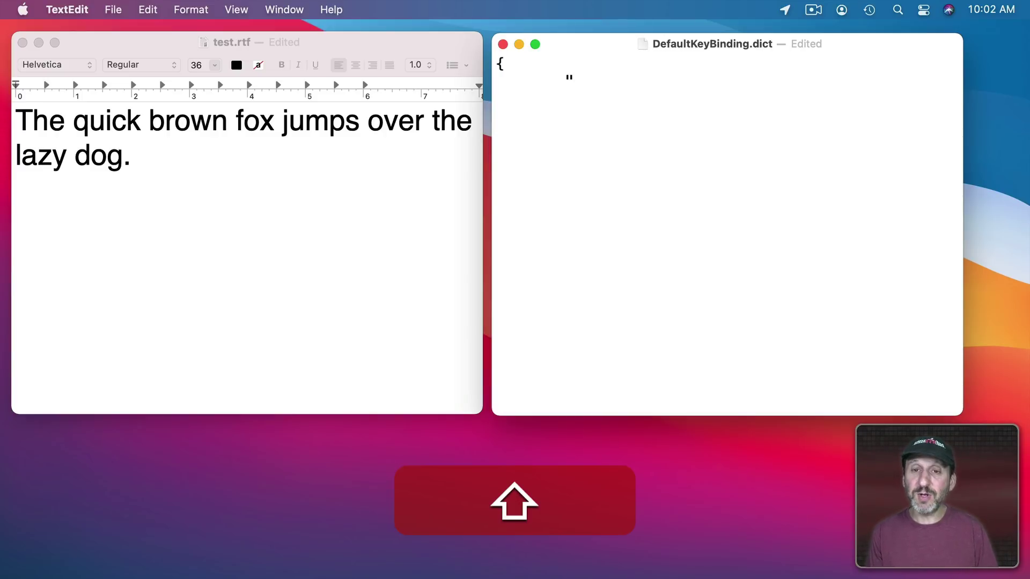
type("^U")
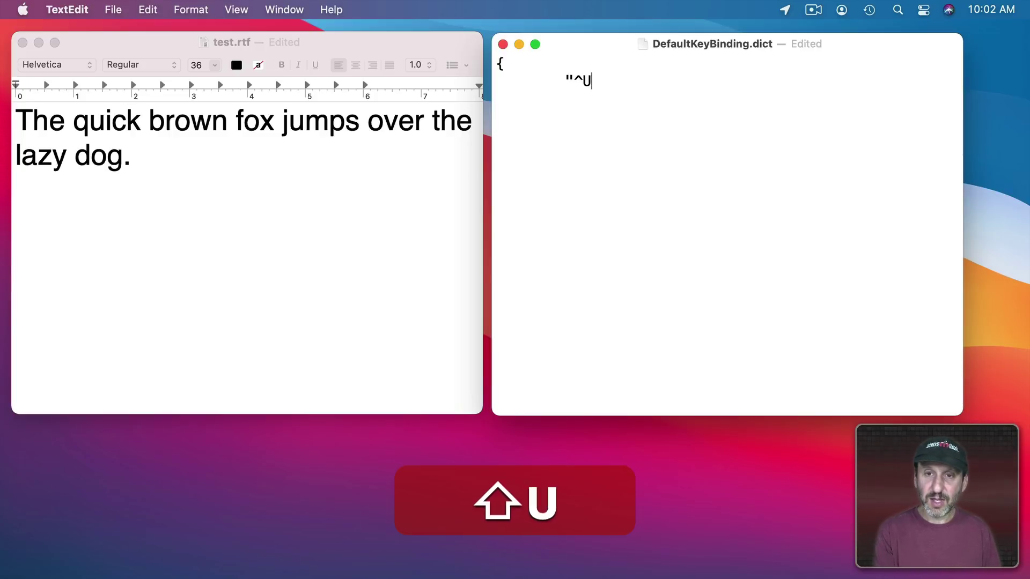
type("\"")
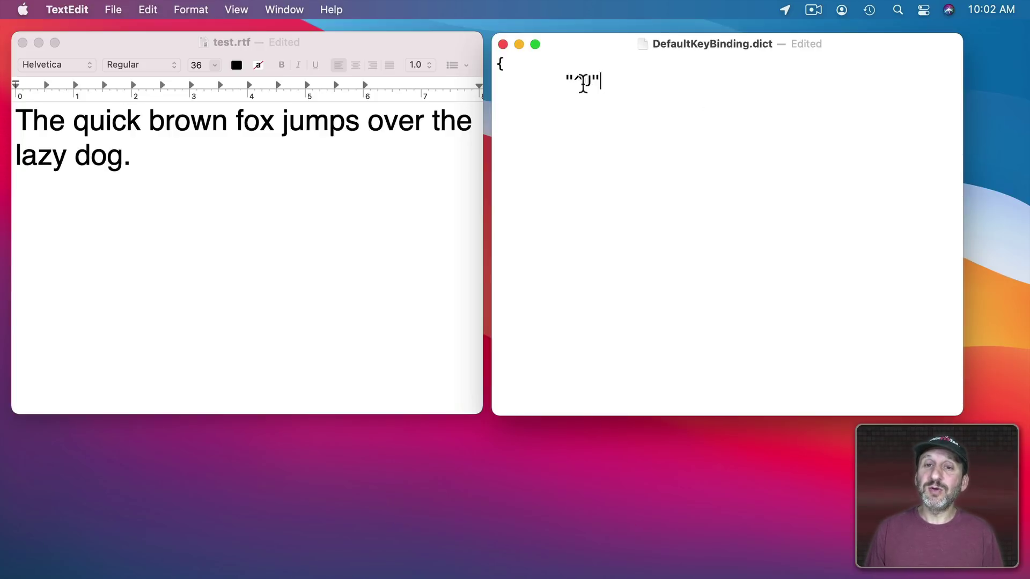
double_click(578, 80)
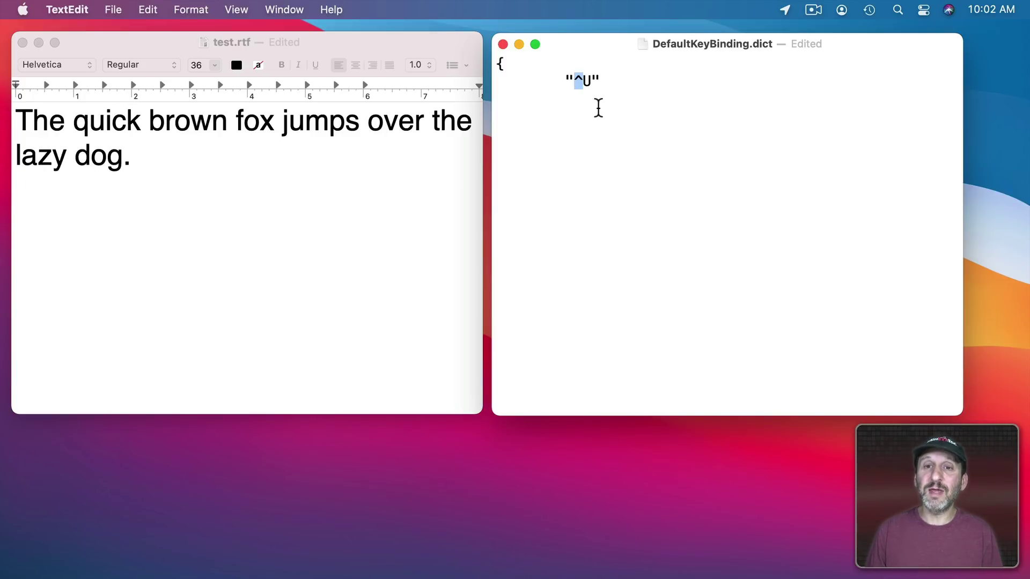
double_click(586, 80)
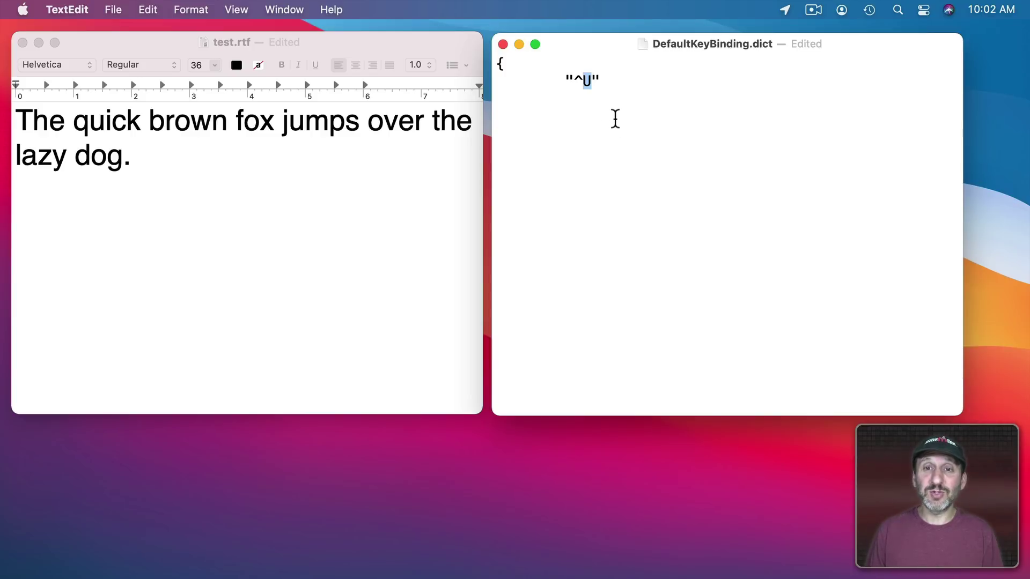
left_click_drag(573, 81, 590, 82)
left_click(586, 83)
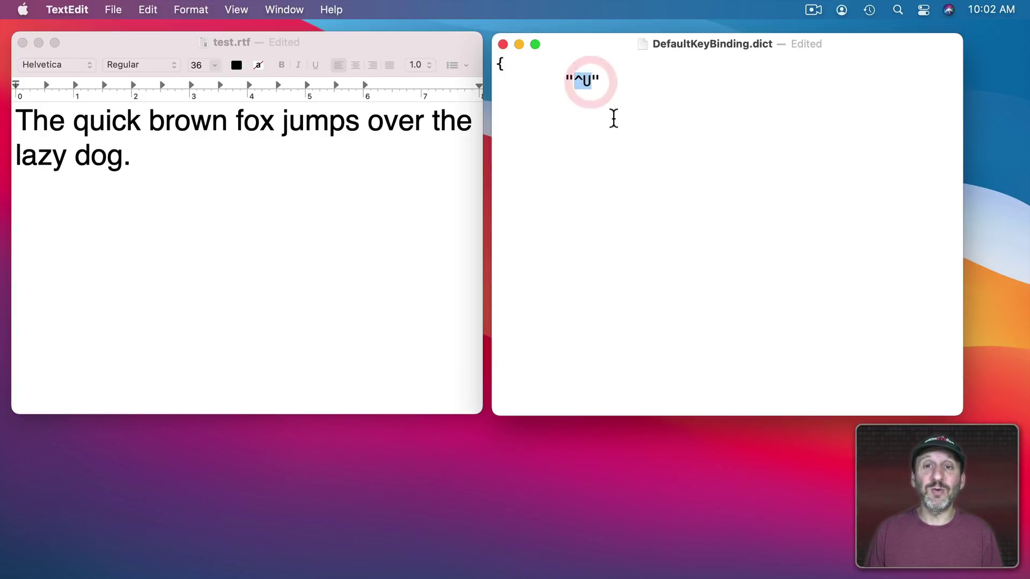
left_click(587, 83)
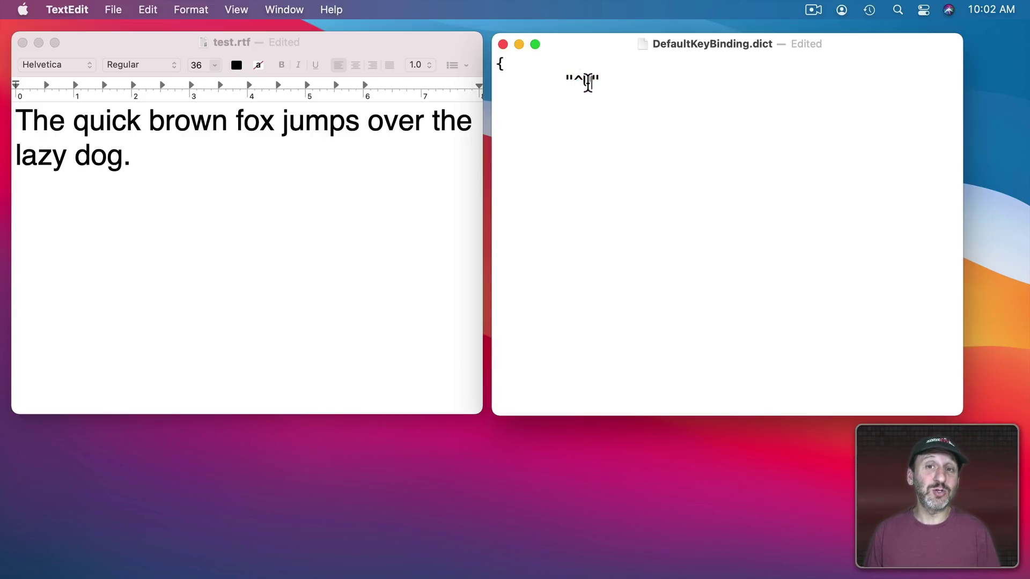
Complete the "^U" line with = (uppercaseWord:); and add a closing brace on the following line.
left_click(609, 80)
type("= ")
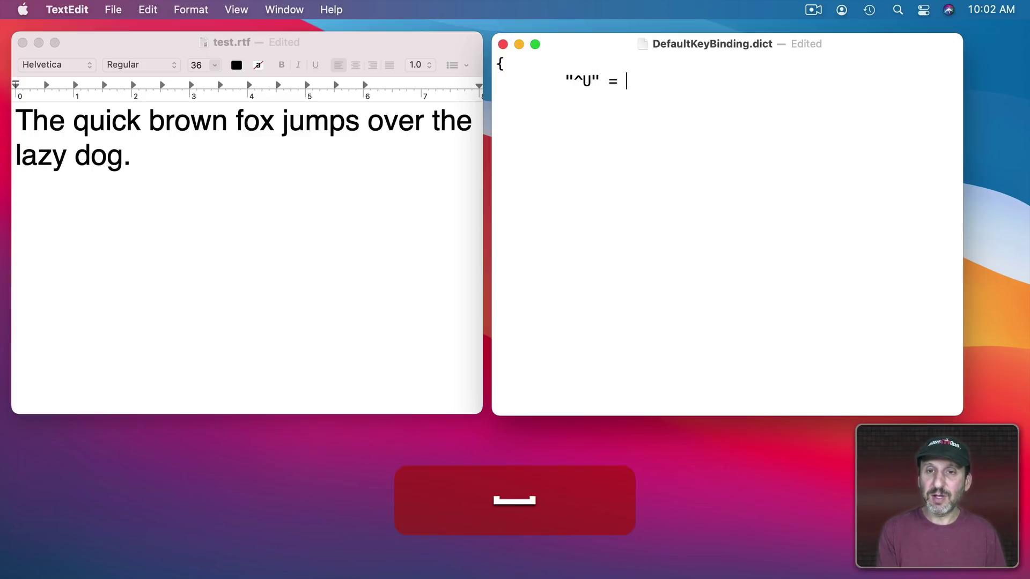
type("(")
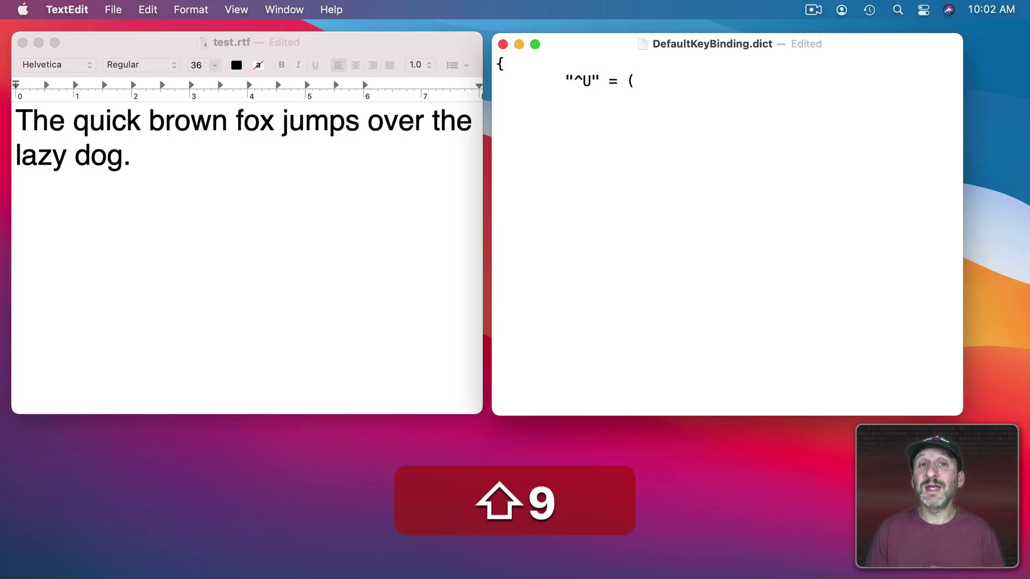
type("u")
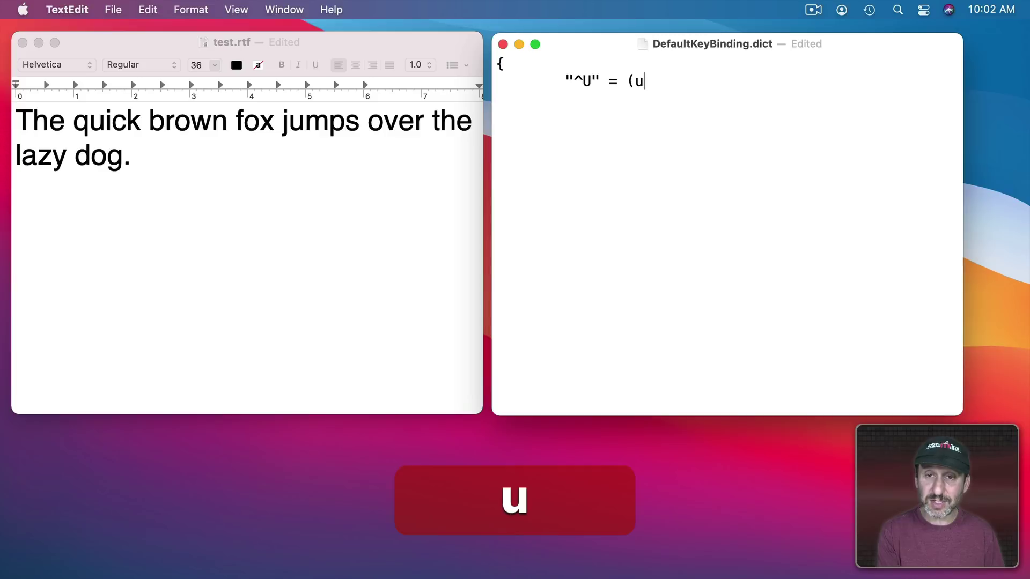
type("ppercaseWord")
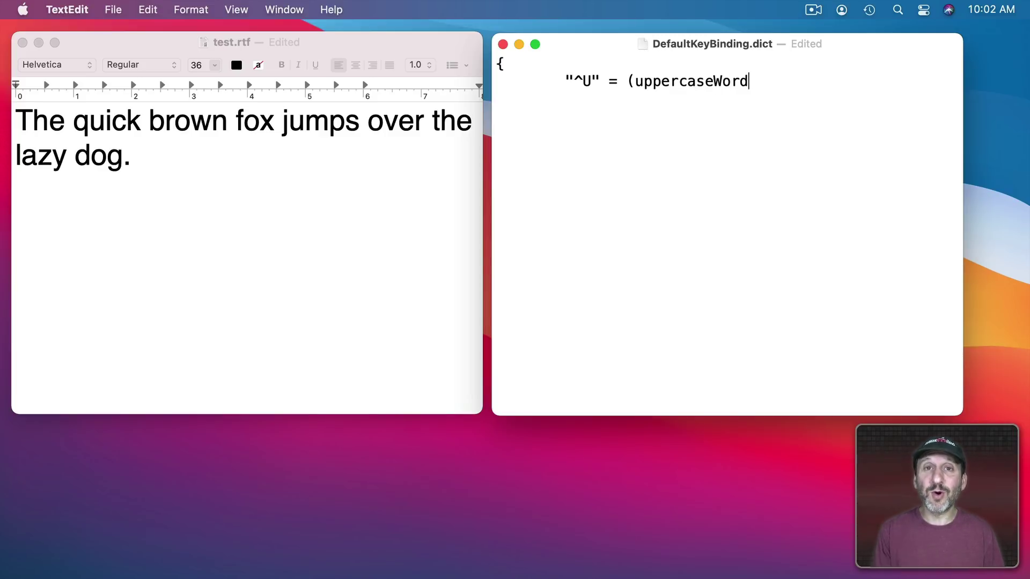
key("shift")
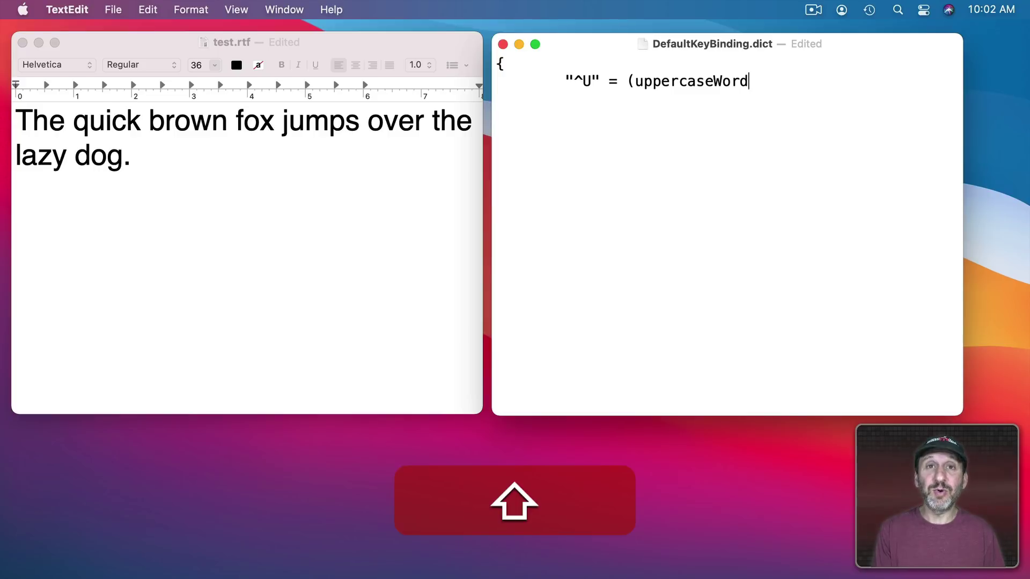
type(":")
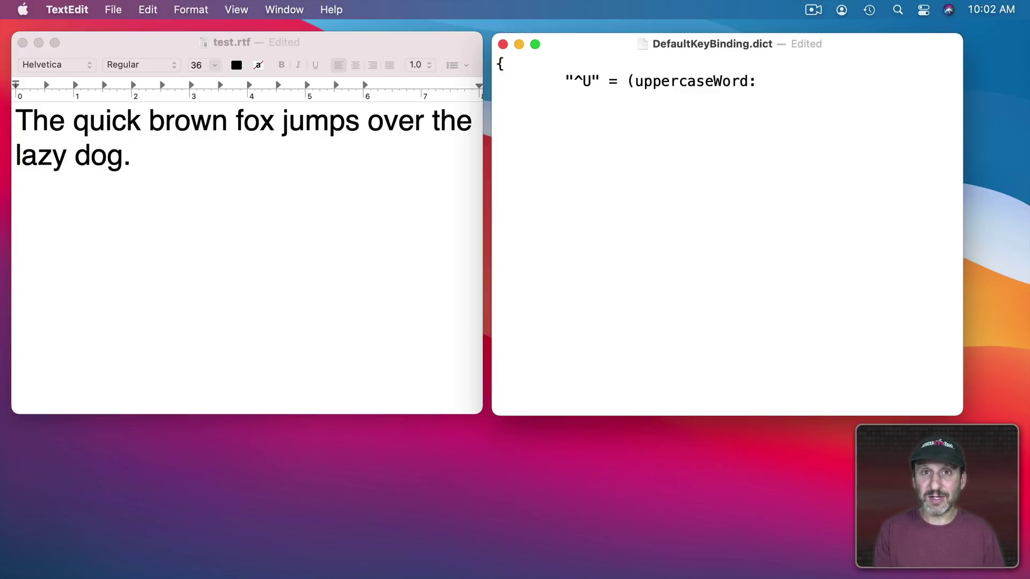
type(")")
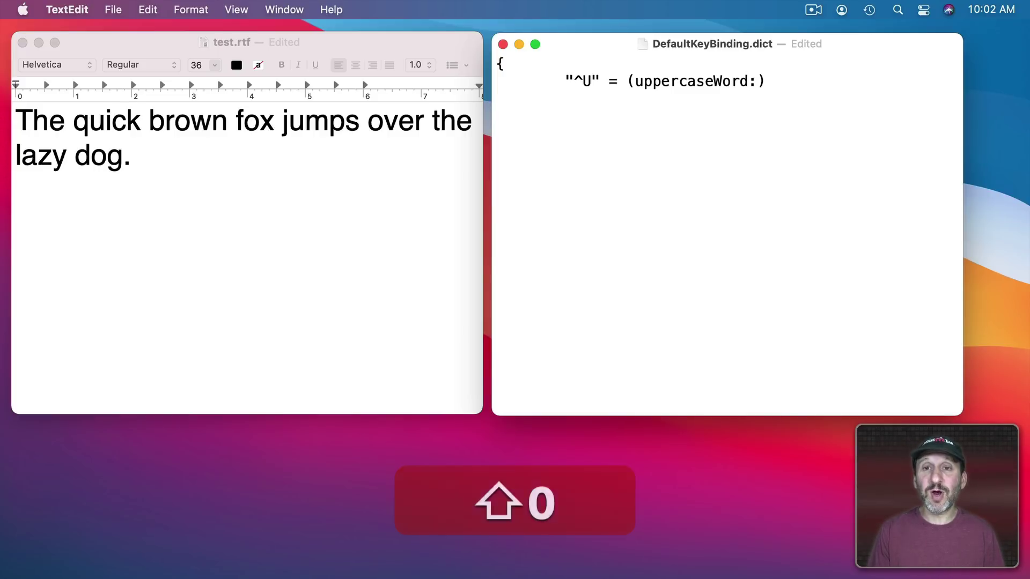
type(";")
key("Return")
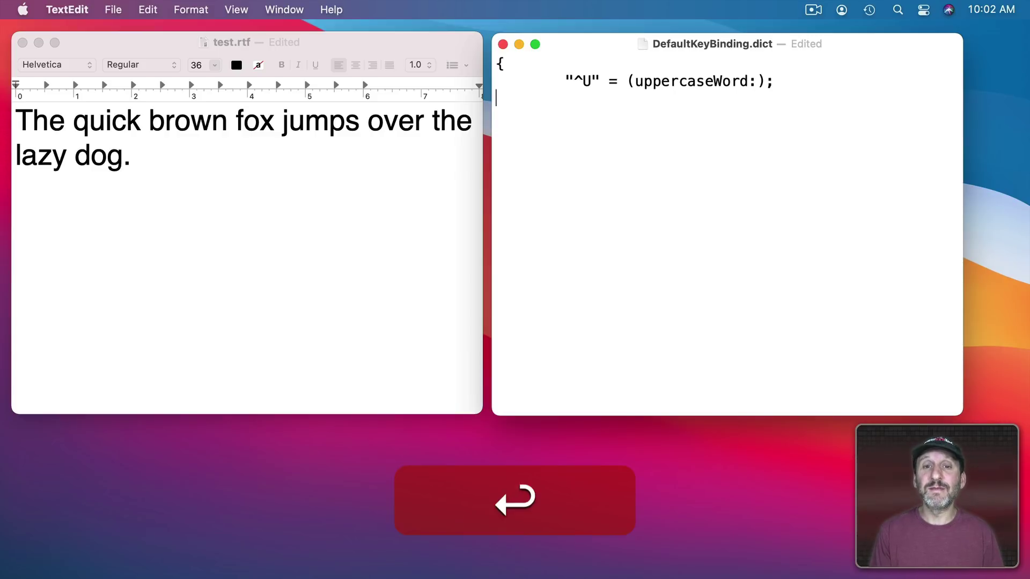
key("shift+Return")
type("}")
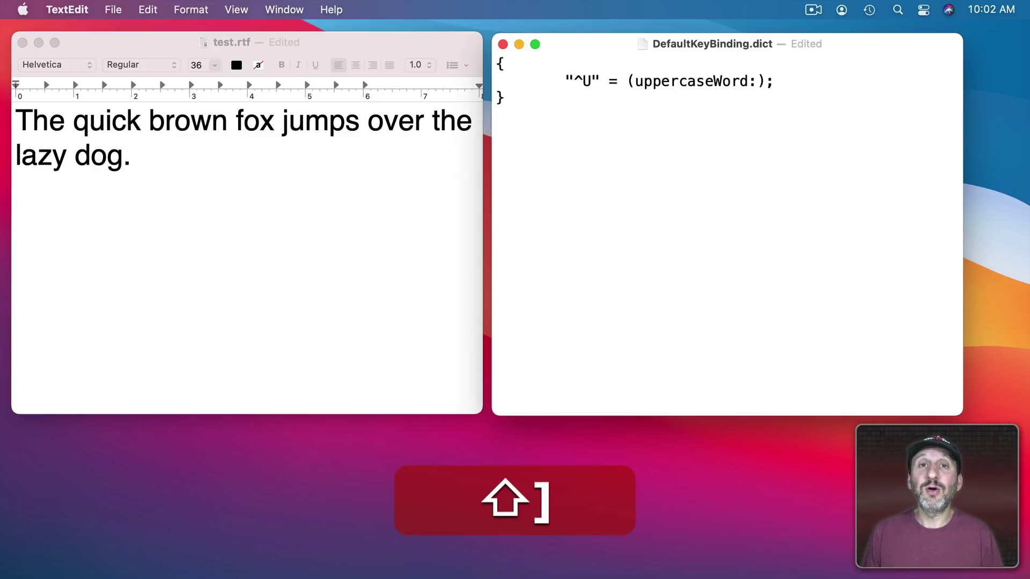
left_click_drag(567, 80, 592, 81)
left_click(596, 80)
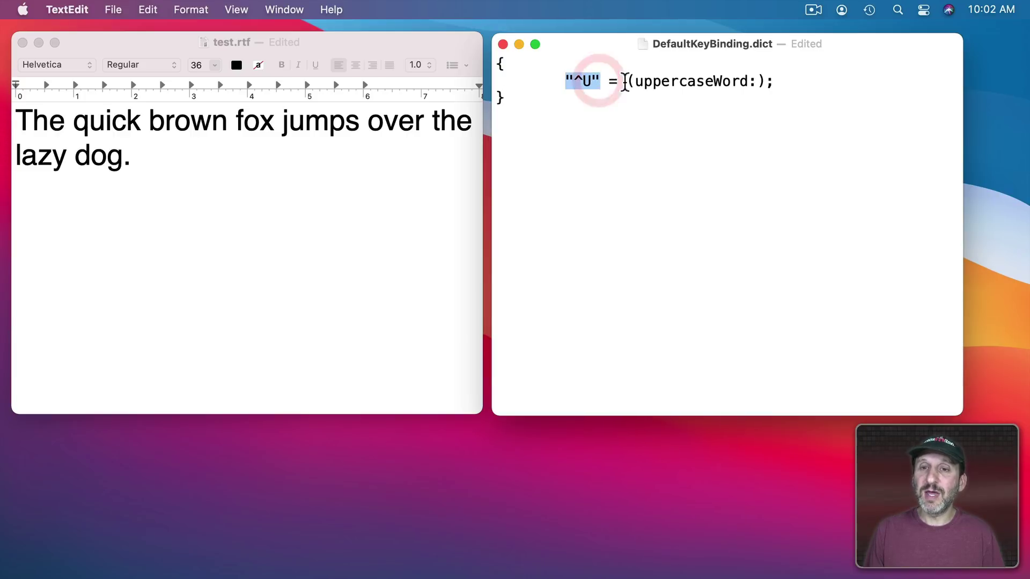
double_click(632, 81)
left_click_drag(764, 81, 639, 87)
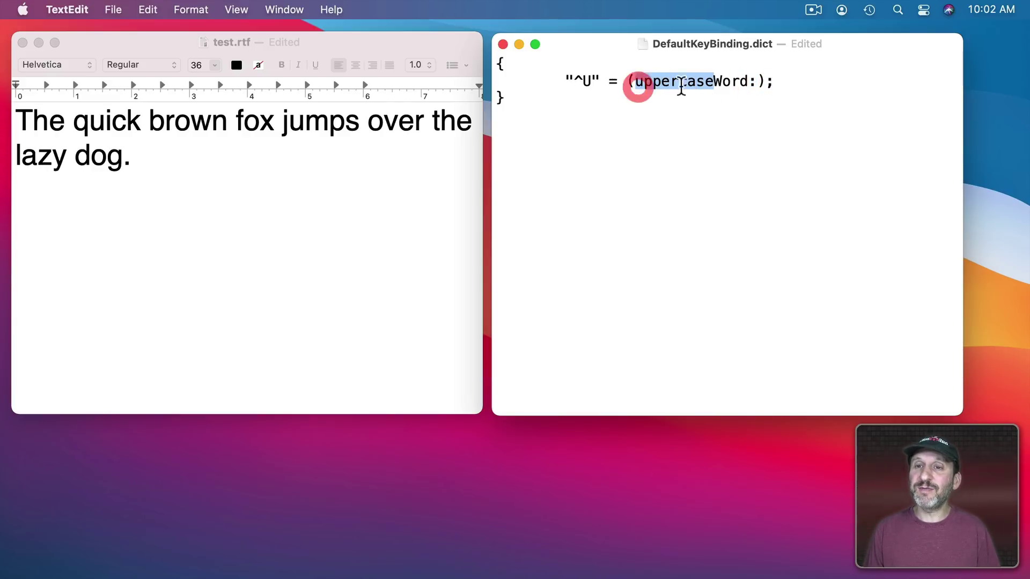
left_click(702, 86)
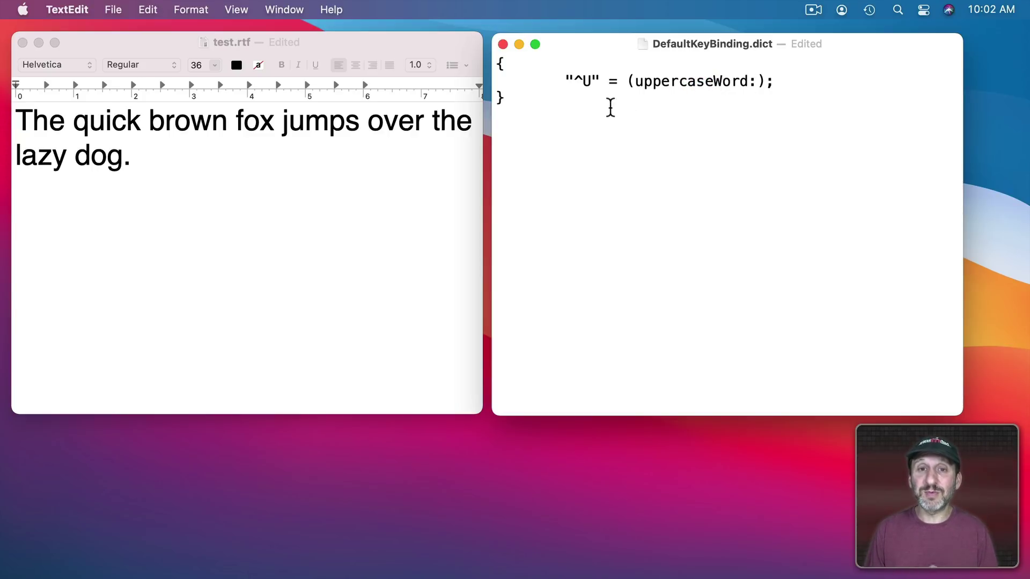
Save DefaultKeyBinding.dict, and quit and relaunch TextEdit so that the new key binding loads.
key("super+s")
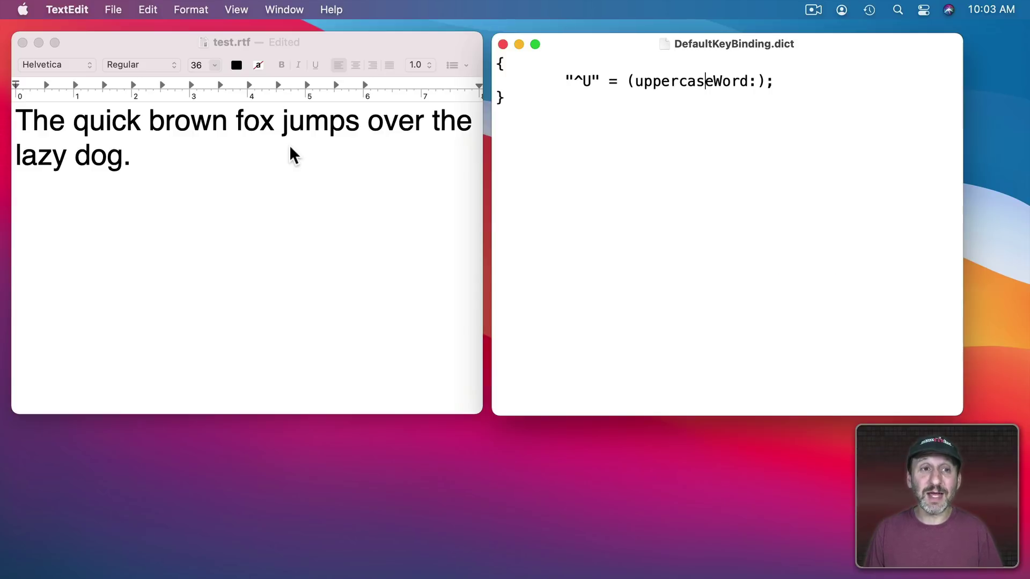
left_click(266, 153)
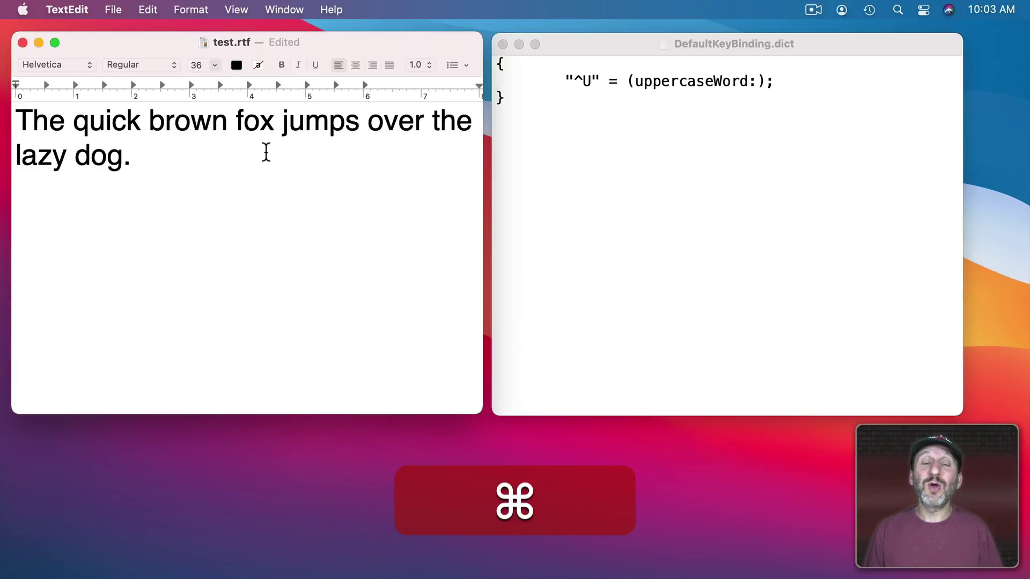
key("super+q")
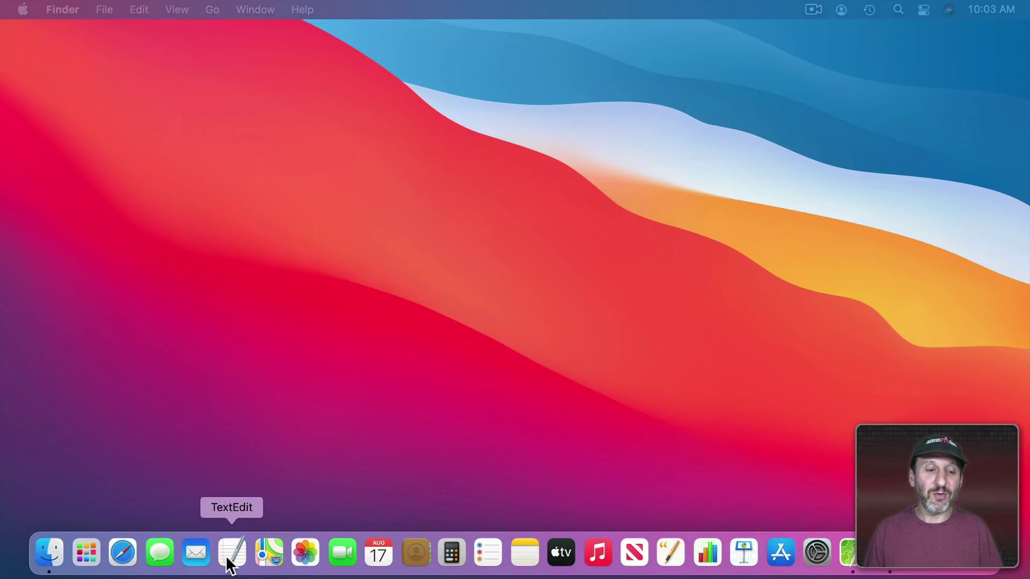
left_click(230, 555)
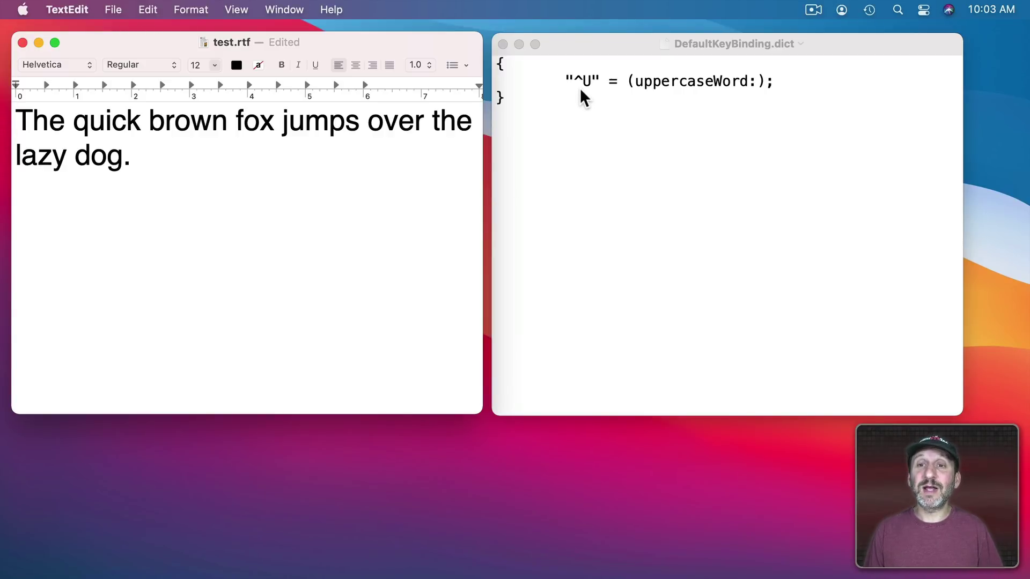
Test the Control+Shift+U binding on the word "brown" in test.rtf, and undo the case change.
left_click(192, 125)
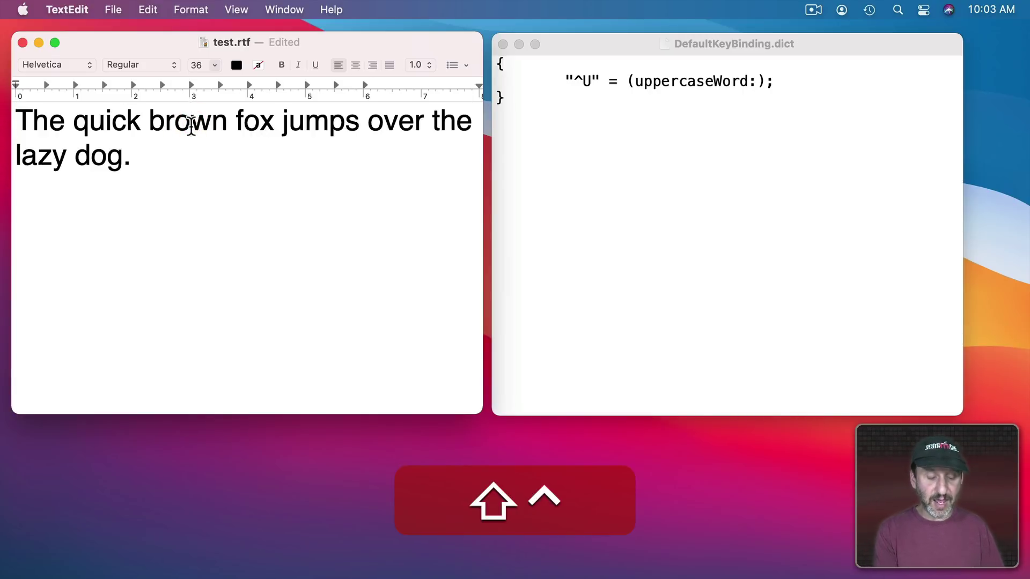
key("ctrl+shift+u")
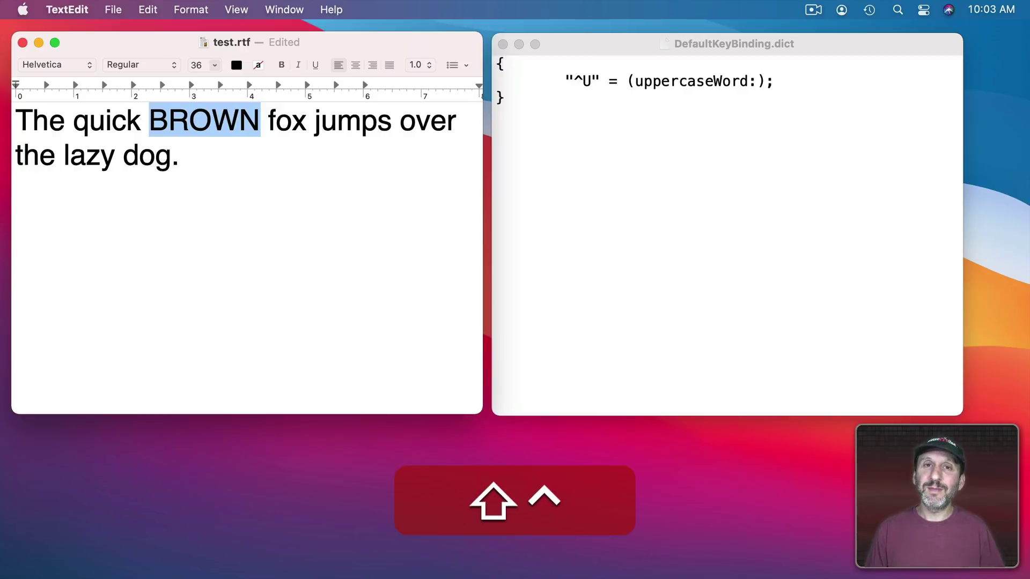
key("super+z")
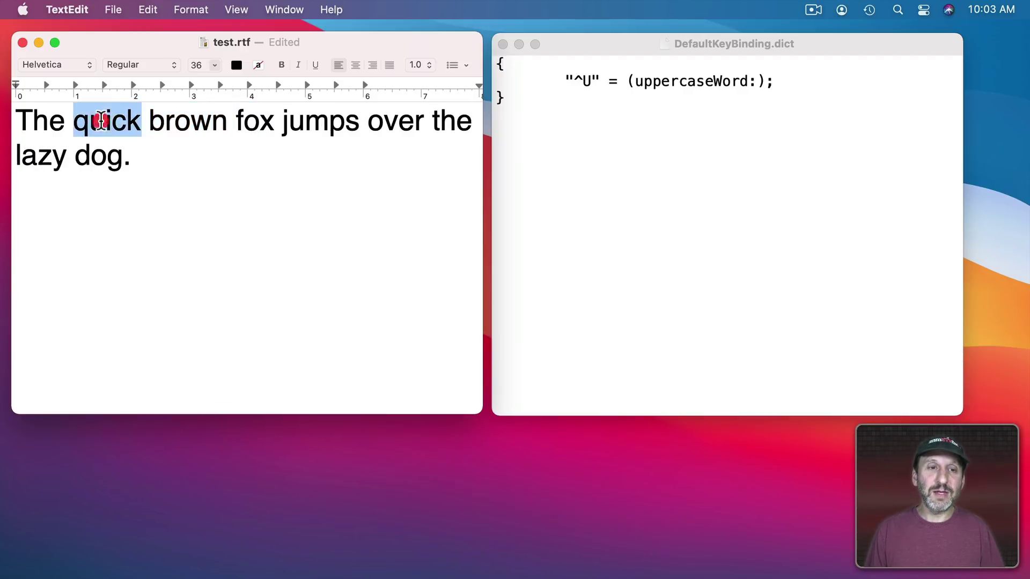
Test the uppercase binding on the selected phrase "quick brown fox jumps" in test.rtf, and undo the change.
left_click_drag(101, 120, 303, 120)
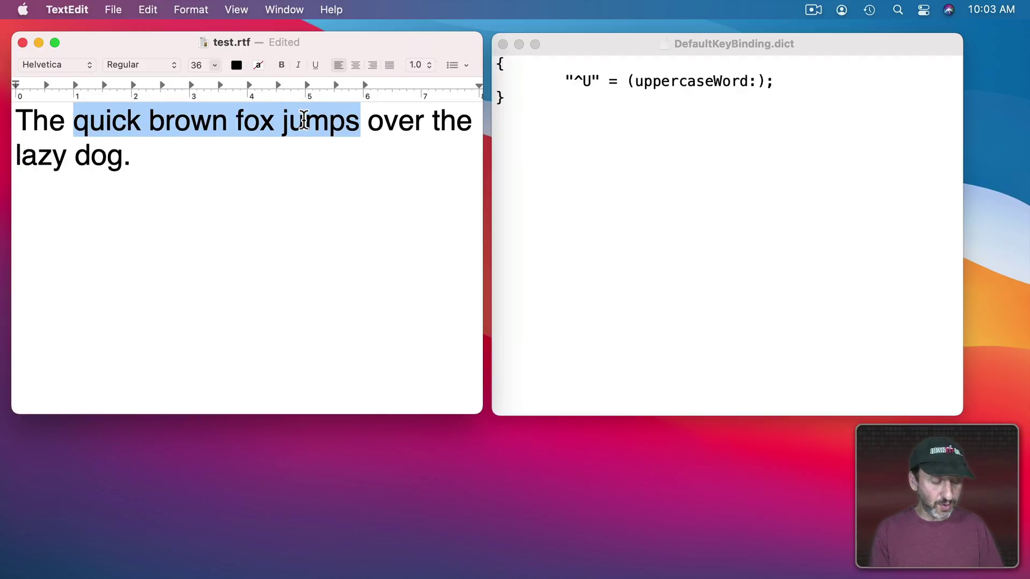
key("ctrl+shift+u")
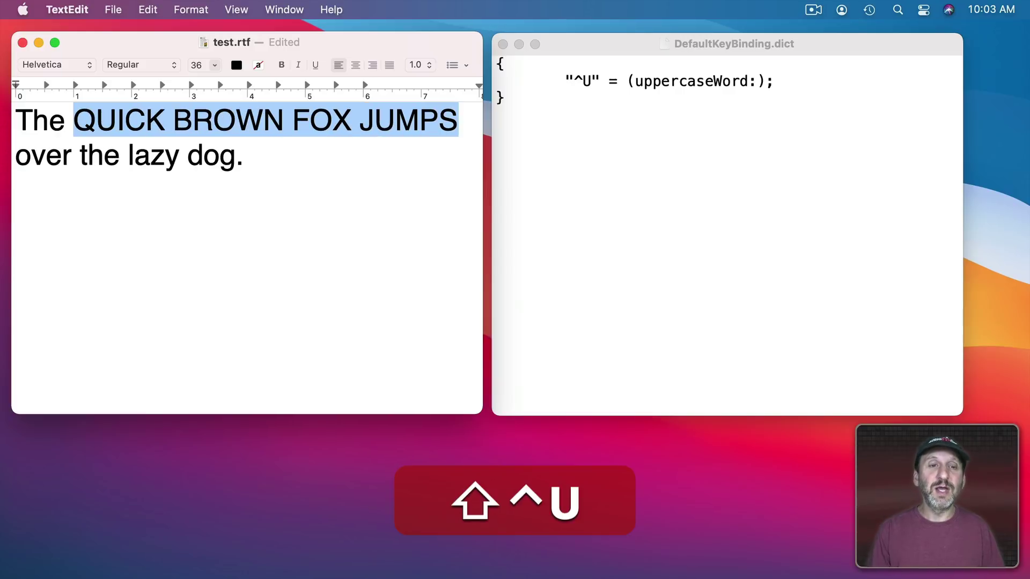
key("super")
key("super+z")
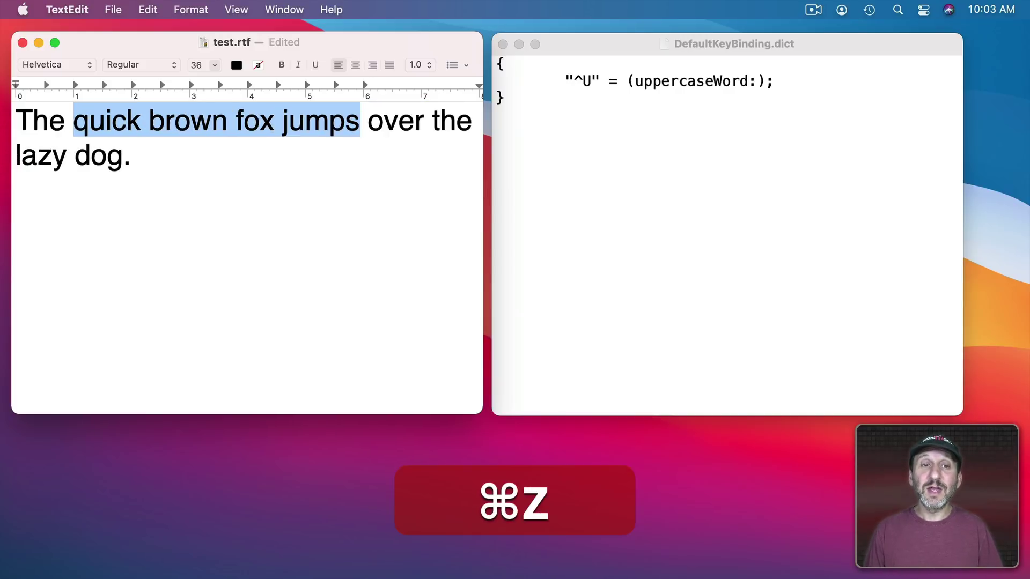
left_click(314, 154)
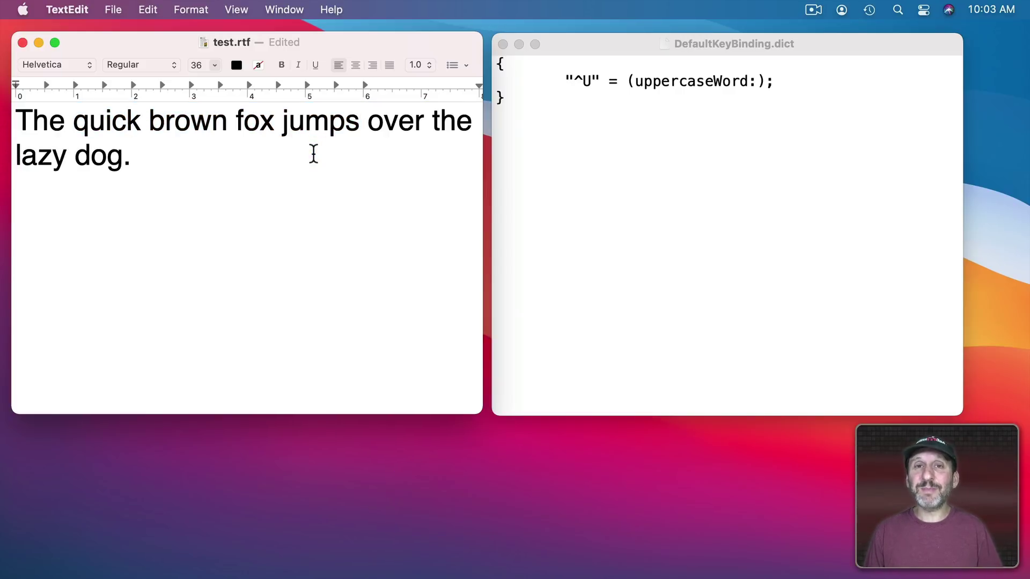
Examine the built-in letter-case transformations available for the word "quick" in test.rtf without applying one.
double_click(92, 120)
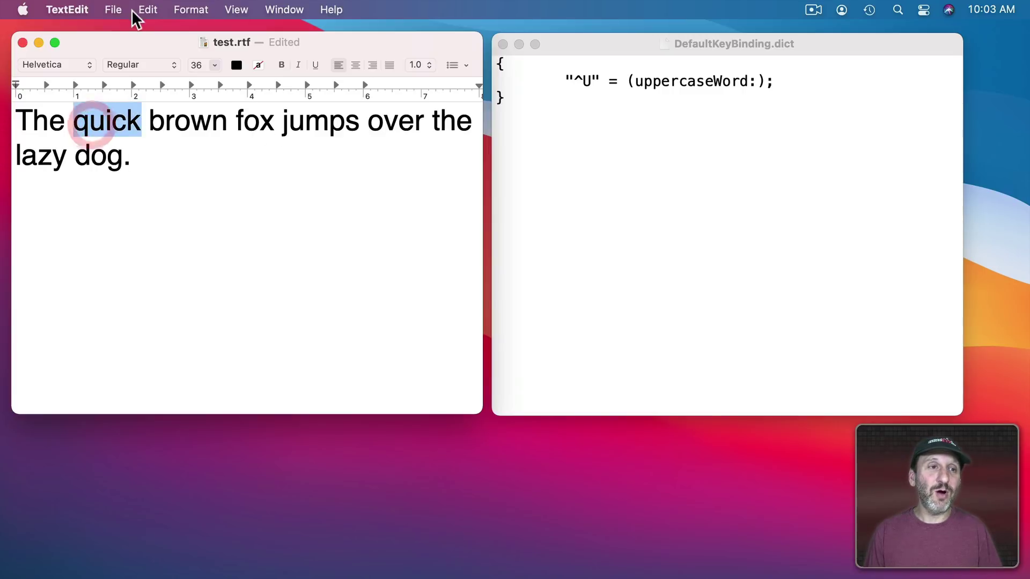
left_click(138, 10)
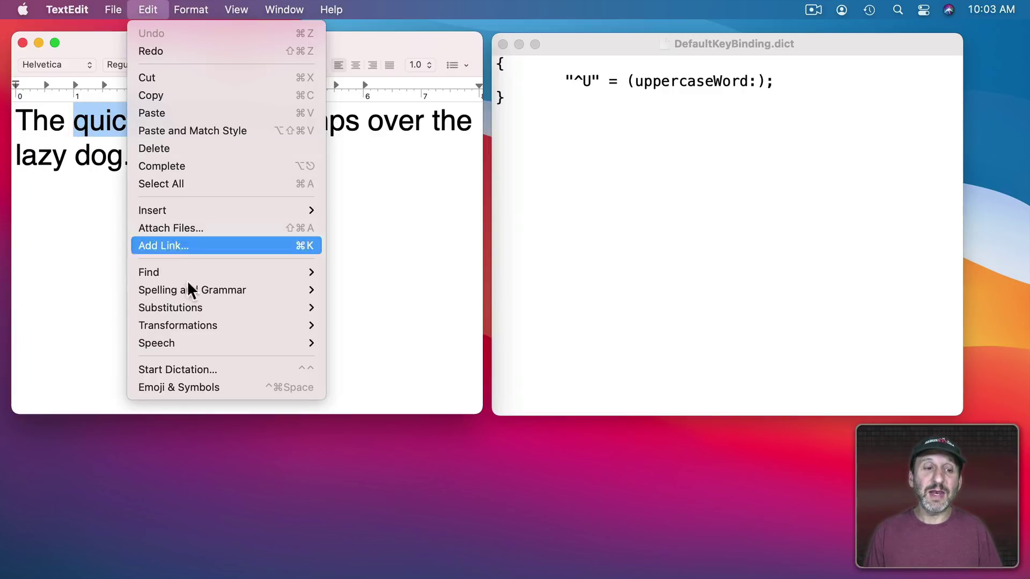
mouse_move(207, 324)
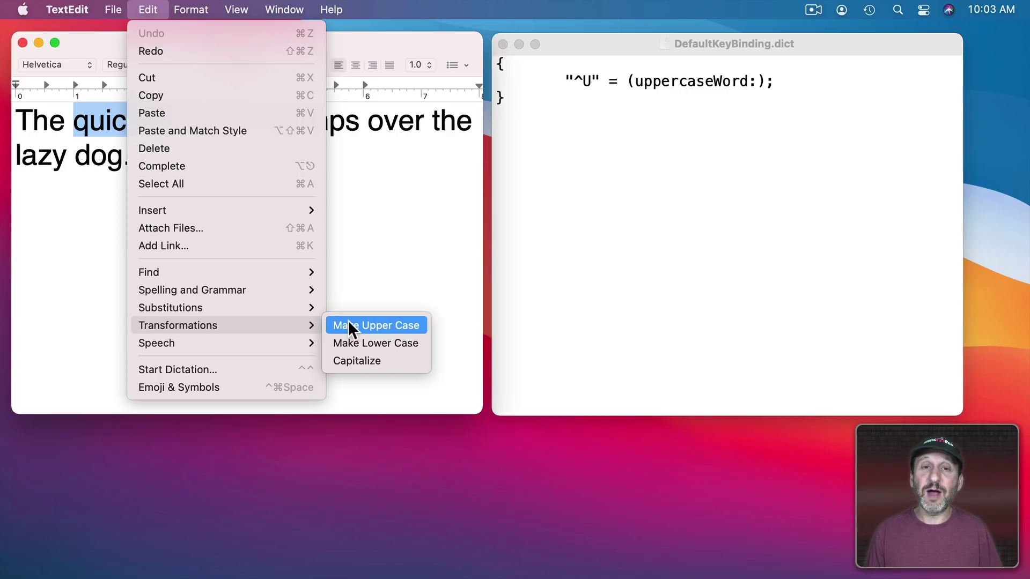
left_click(391, 236)
left_click(660, 96)
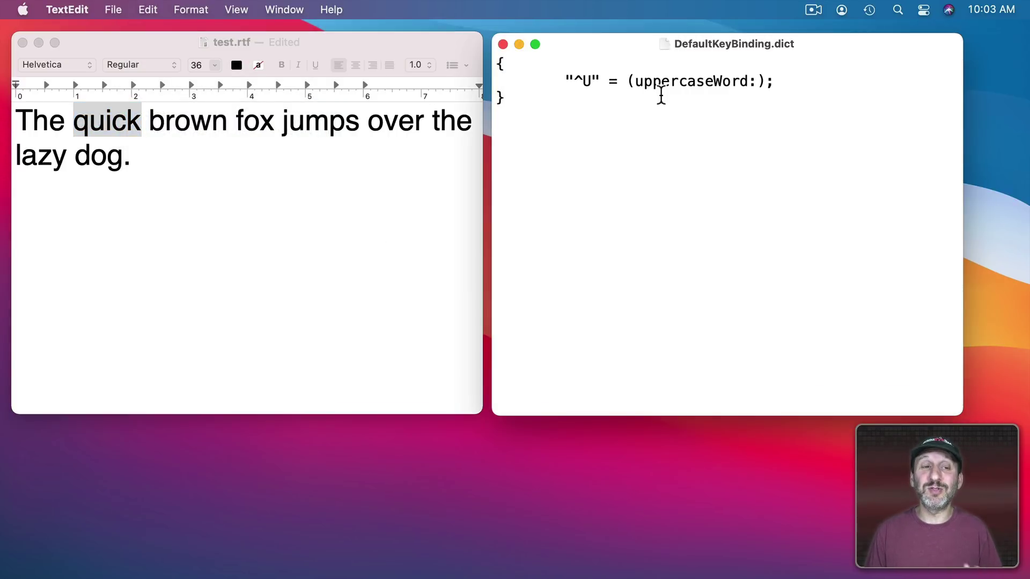
left_click(643, 82)
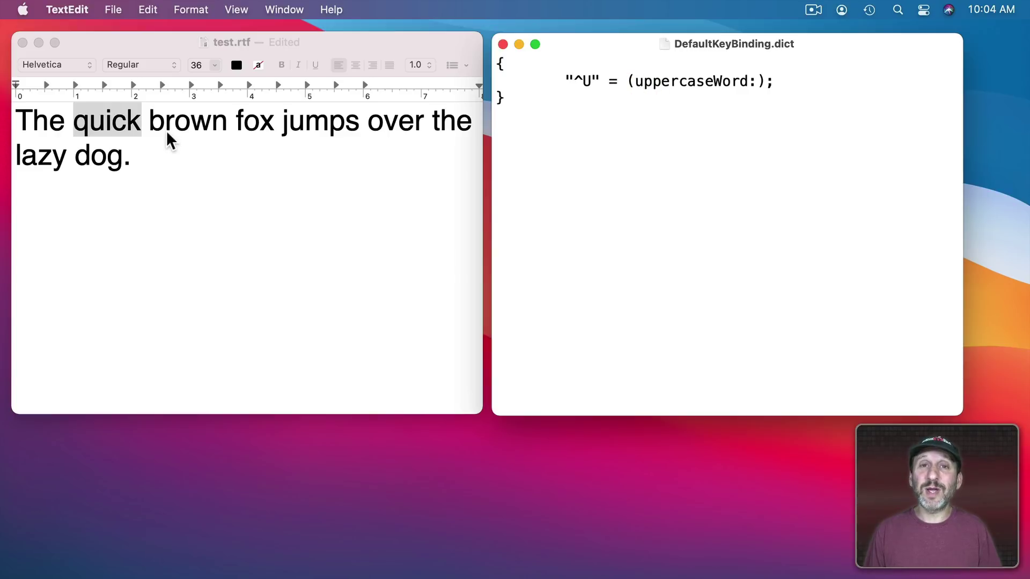
left_click(107, 128)
left_click(687, 127)
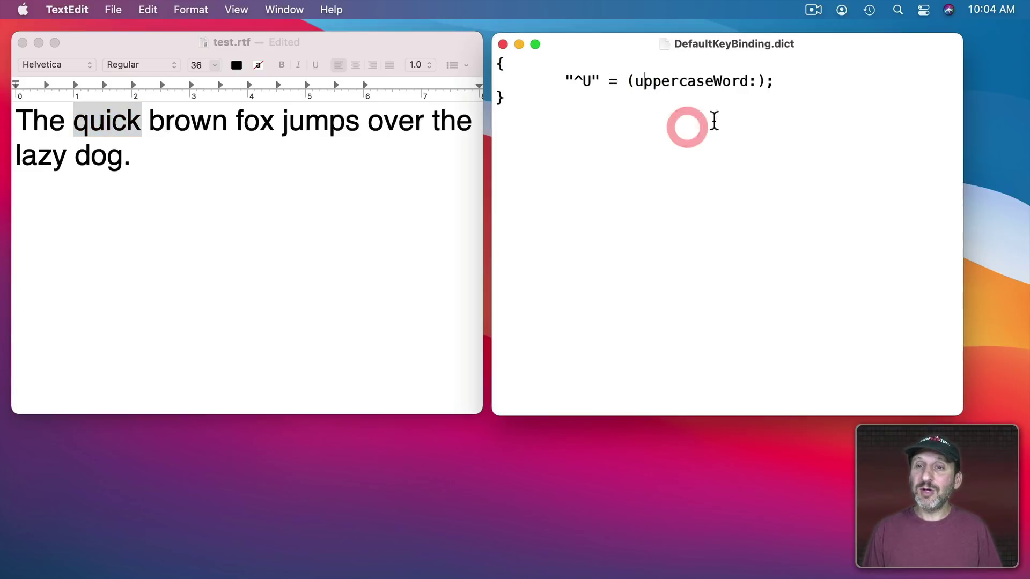
Add an indented line below the uppercaseWord entry in DefaultKeyBinding.dict, starting with "^~u" =.
left_click(776, 82)
key("Return")
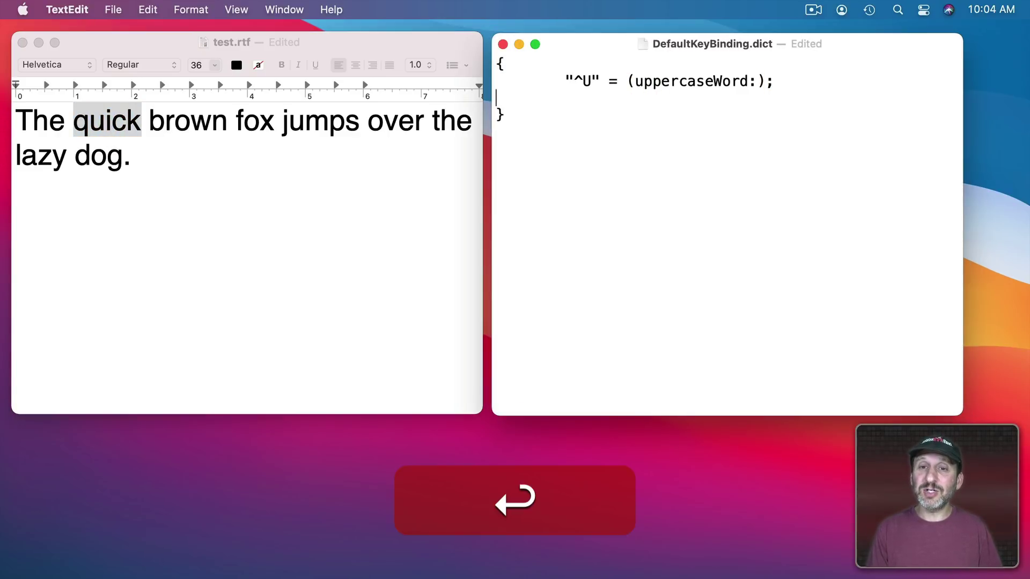
key("Tab")
key("BackSpace")
key("shift+BackSpace")
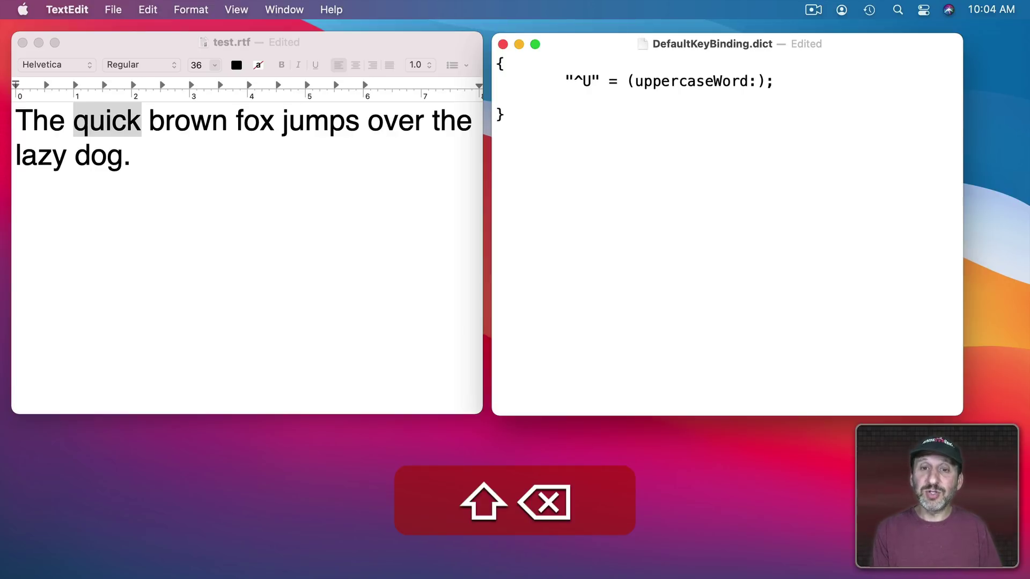
type("\"^")
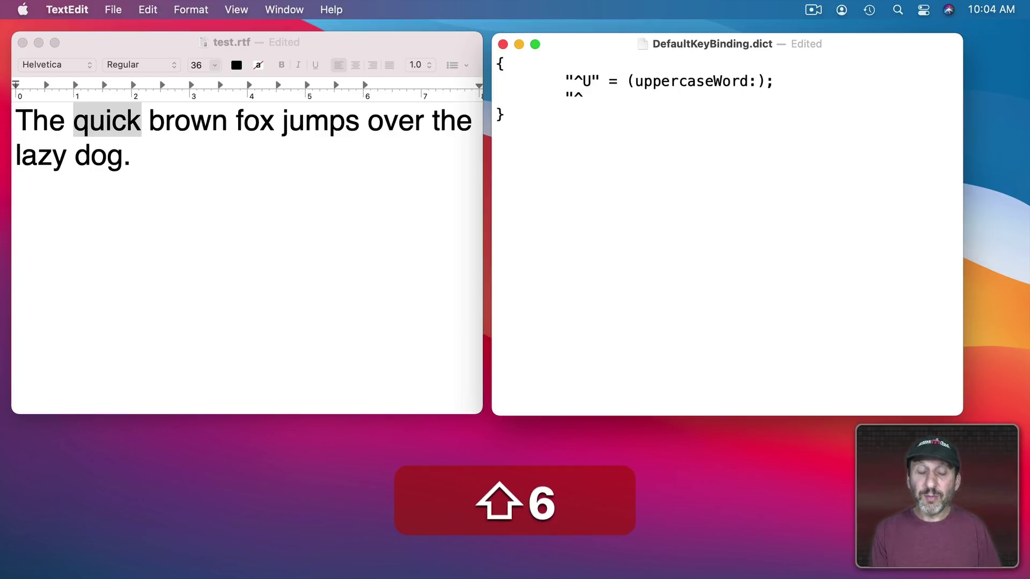
key("shift")
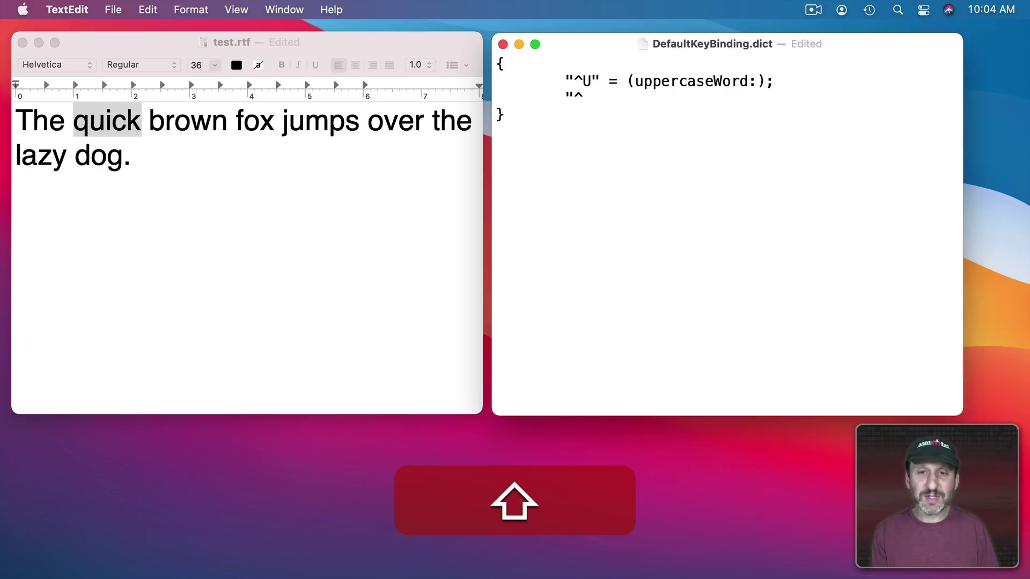
type("~")
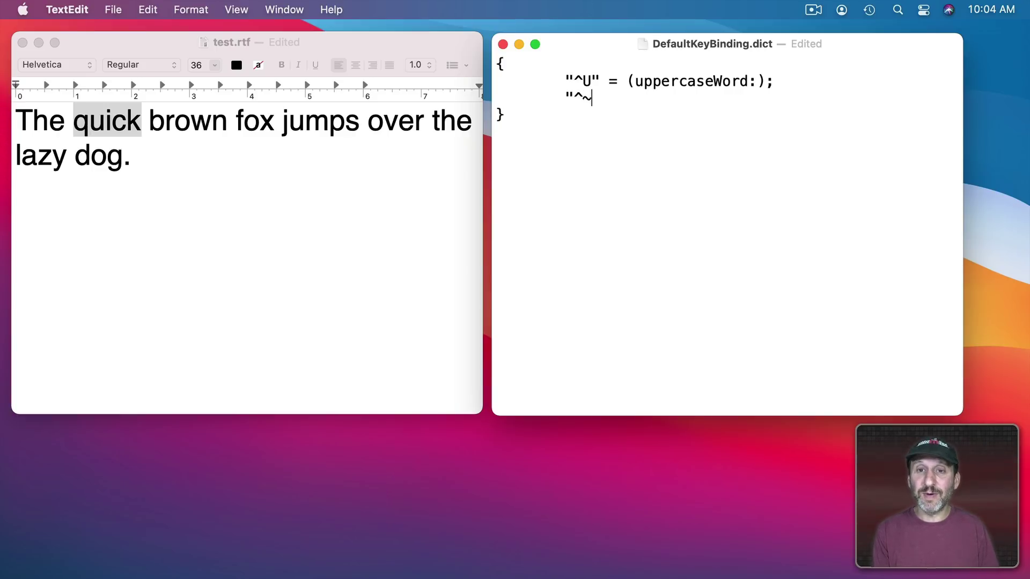
type("u\"")
type(" = ")
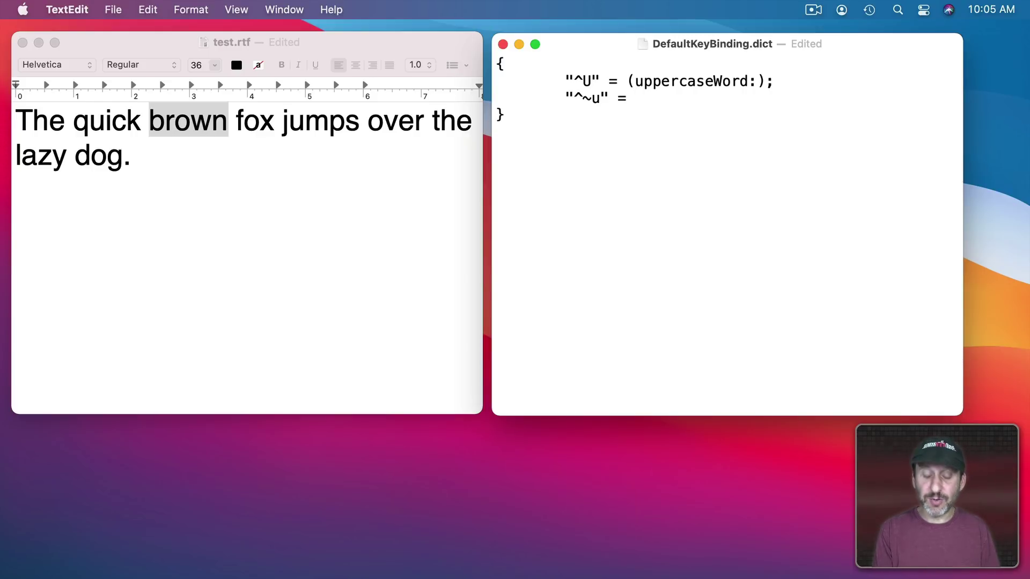
Complete the "^~u" line with (lowercaseWord:); and save DefaultKeyBinding.dict.
type("(lowerc")
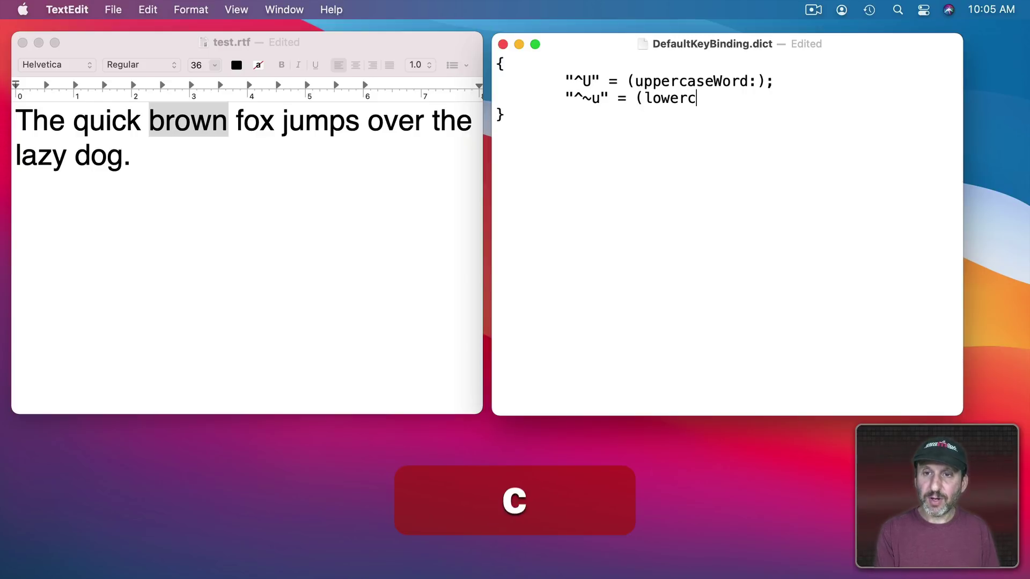
type("aseWord:)")
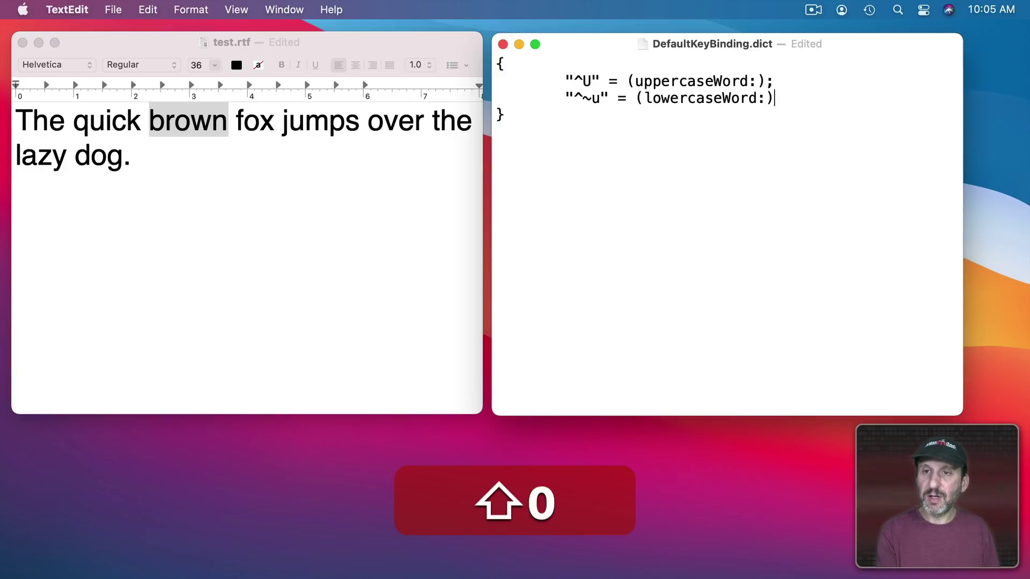
type(";")
key("super+s")
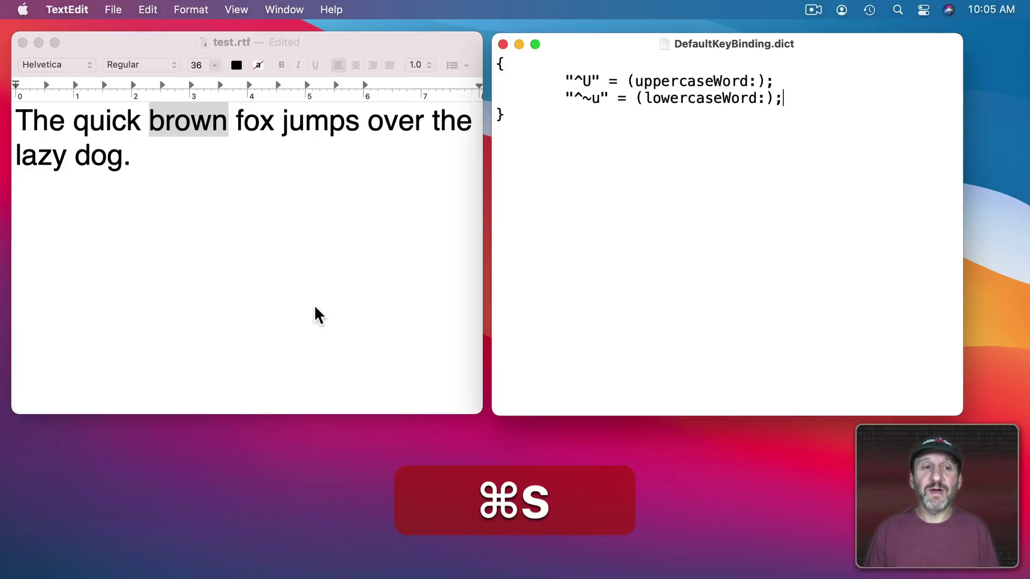
Relaunch TextEdit and test both bindings on the word "brown" in test.rtf, making it uppercase and then lowercase again.
key("super+q")
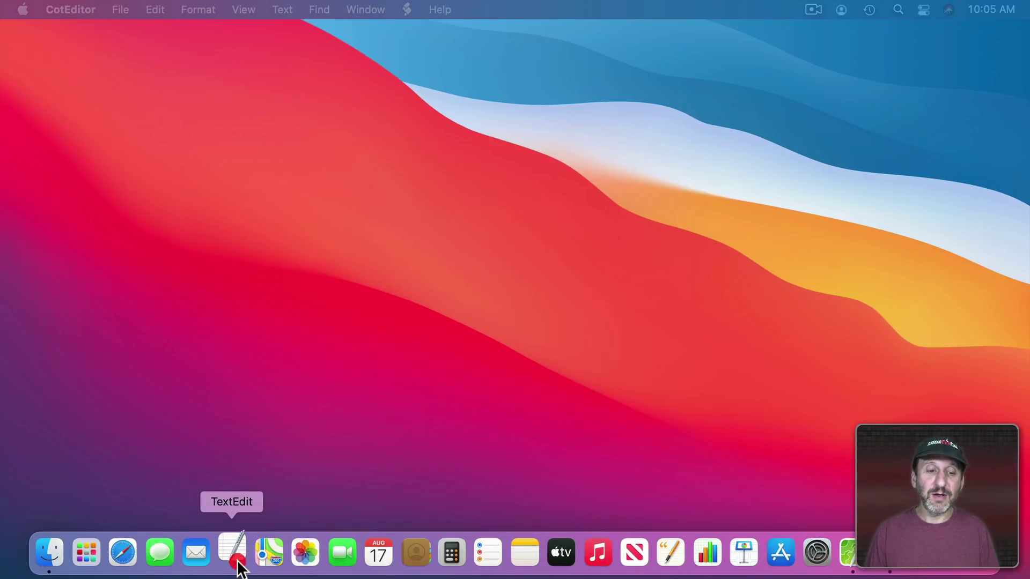
left_click(236, 560)
left_click(191, 125)
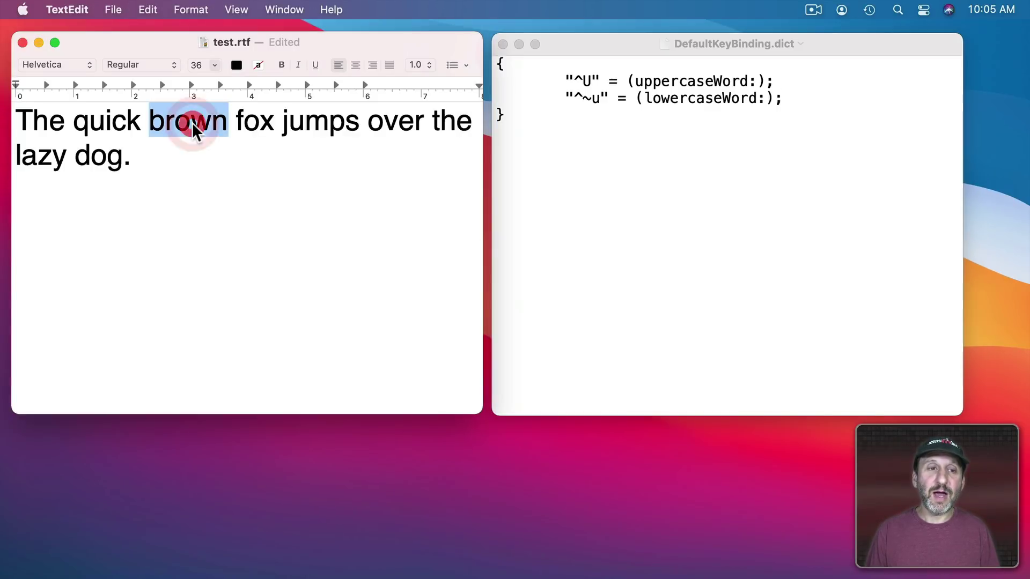
left_click(190, 123)
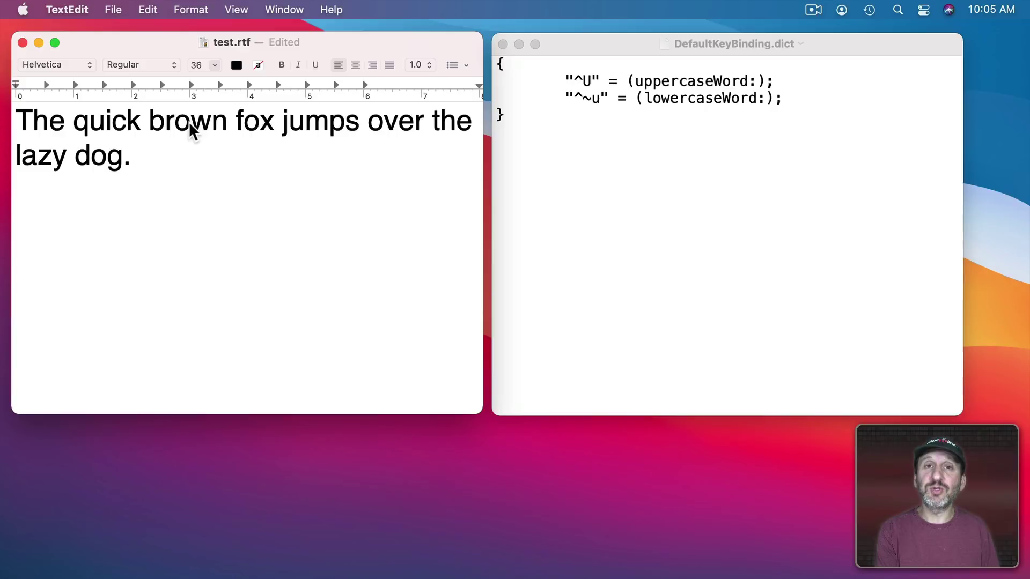
key("ctrl+shift+u")
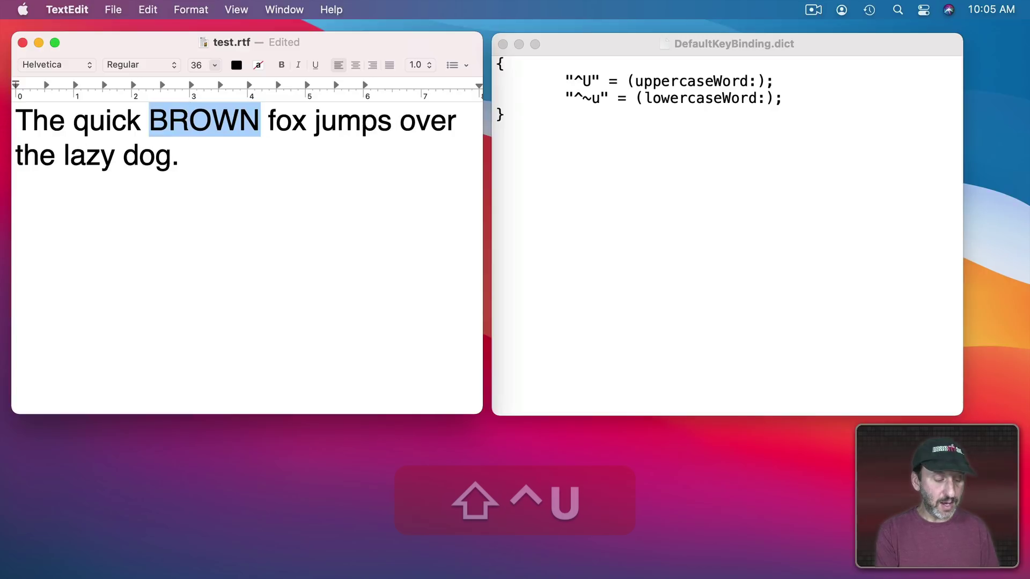
key("ctrl+alt+u")
left_click(584, 103)
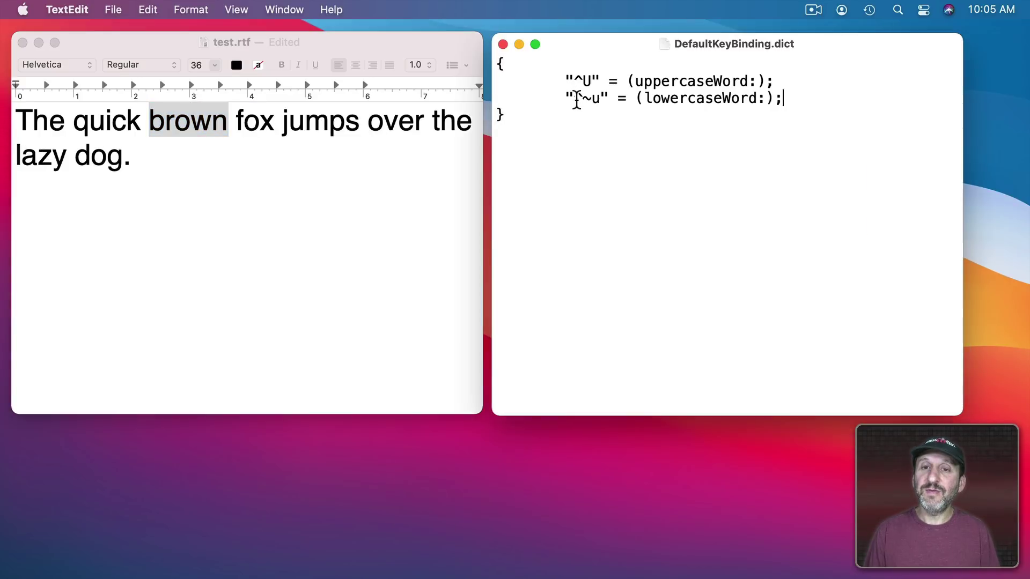
left_click(578, 99)
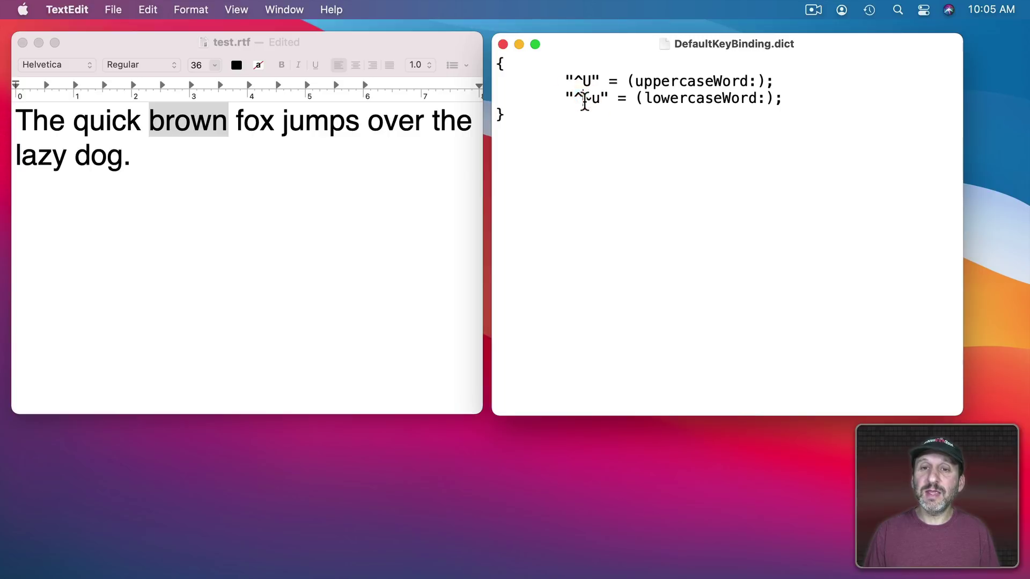
left_click_drag(583, 101, 590, 100)
left_click(590, 100)
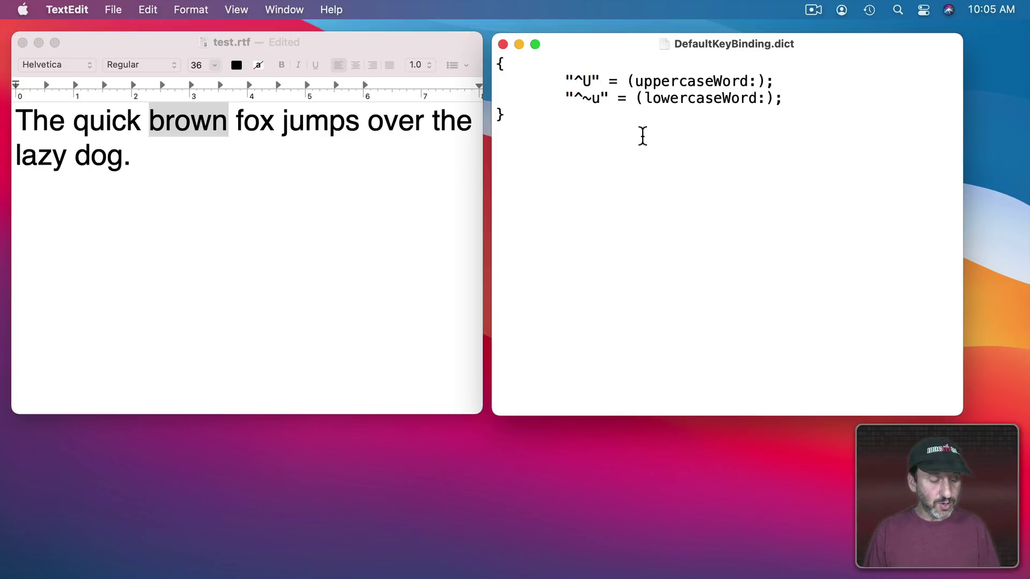
Try the @ modifier and the $ modifier in the "^~u" key of the lowercaseWord entry, removing each again.
type("@")
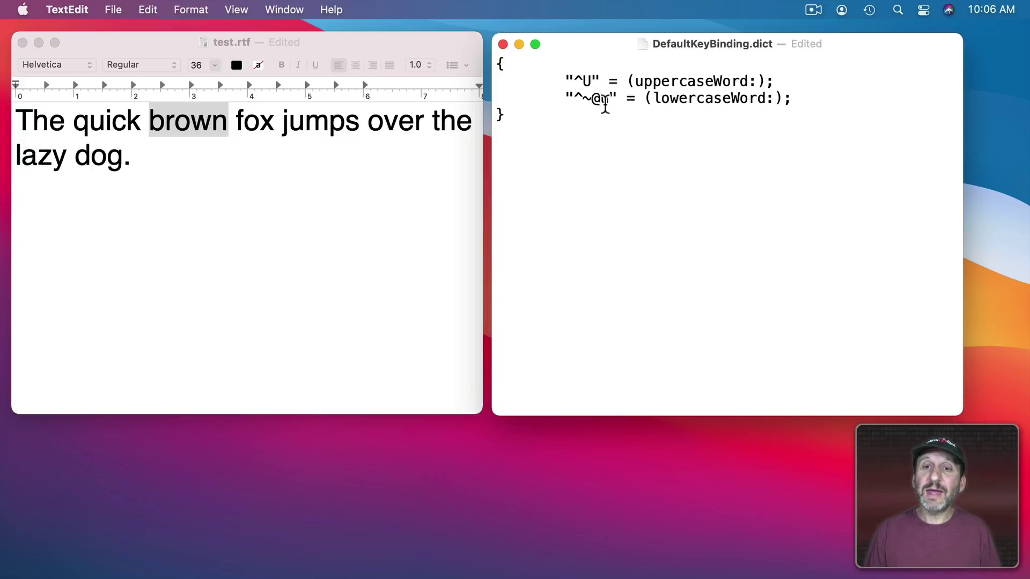
left_click_drag(591, 101, 595, 102)
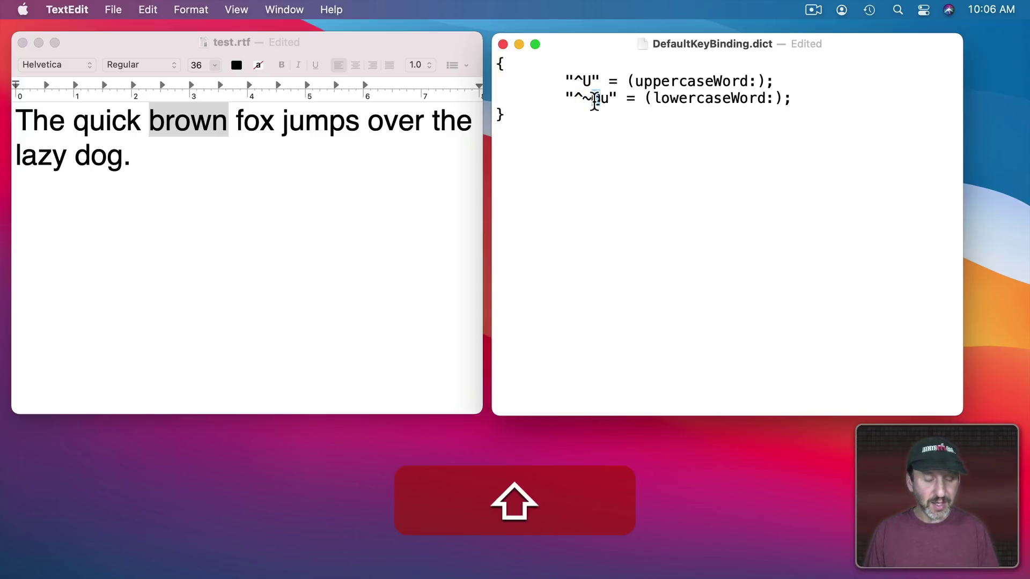
type("$")
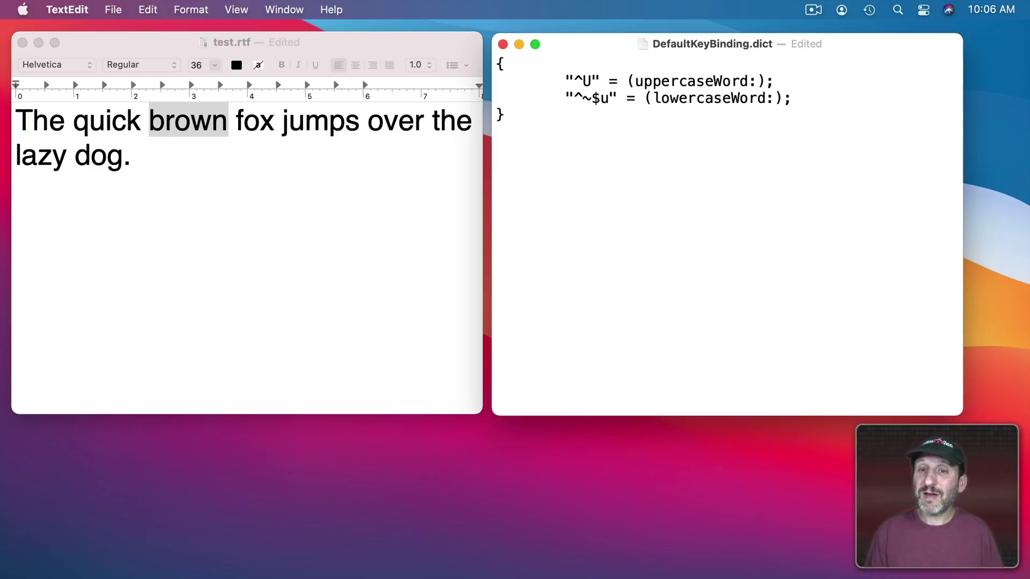
key("BackSpace")
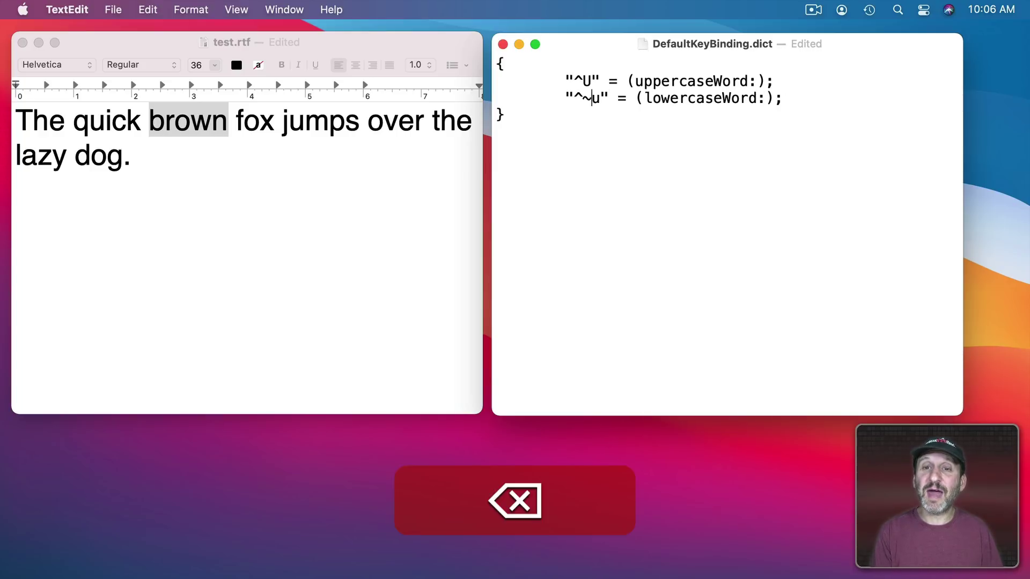
Examine the key letter of the uppercaseWord entry and the parentheses enclosing lowercaseWord: in DefaultKeyBinding.dict.
left_click(587, 81)
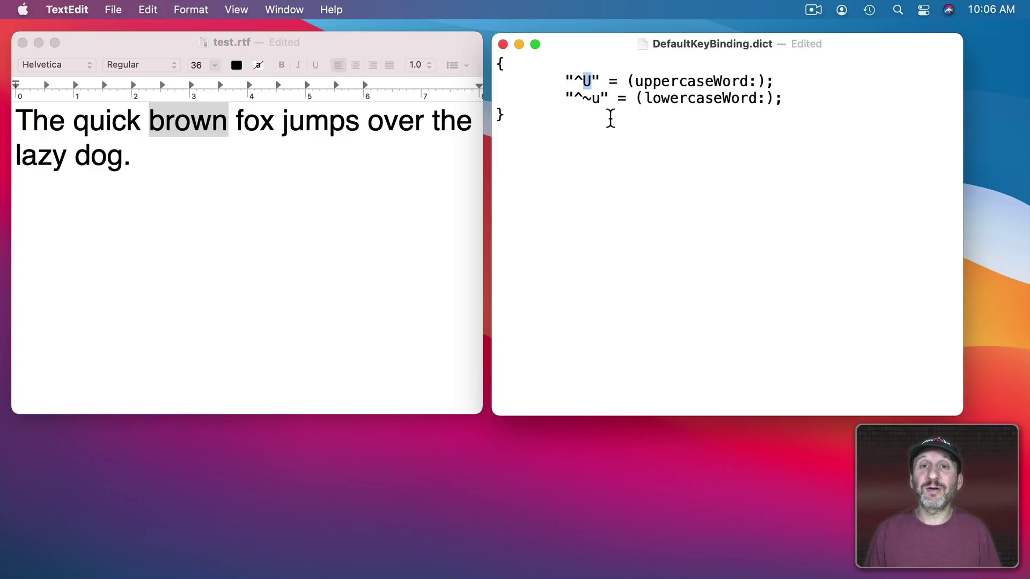
left_click(791, 92)
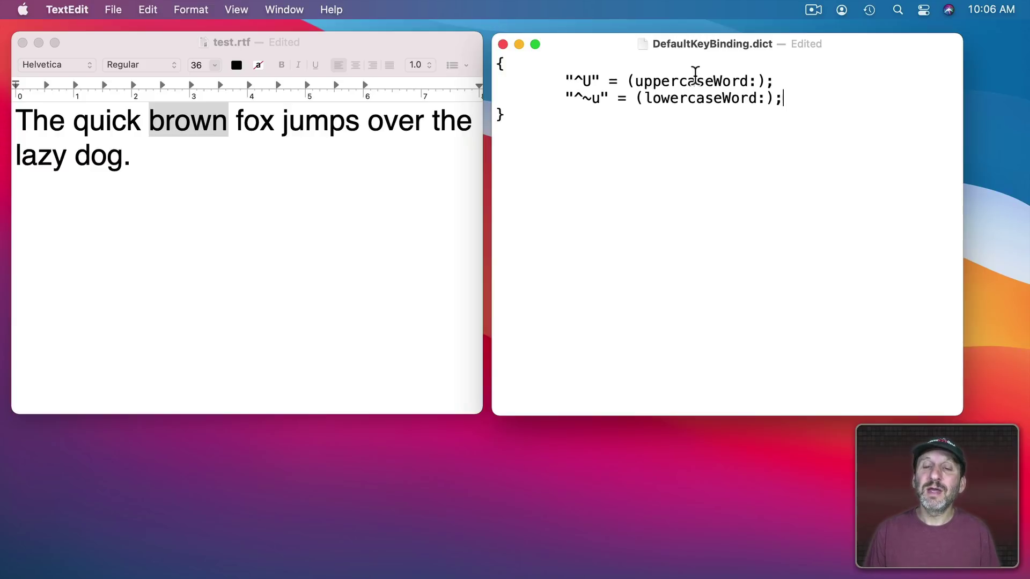
left_click_drag(636, 98, 643, 99)
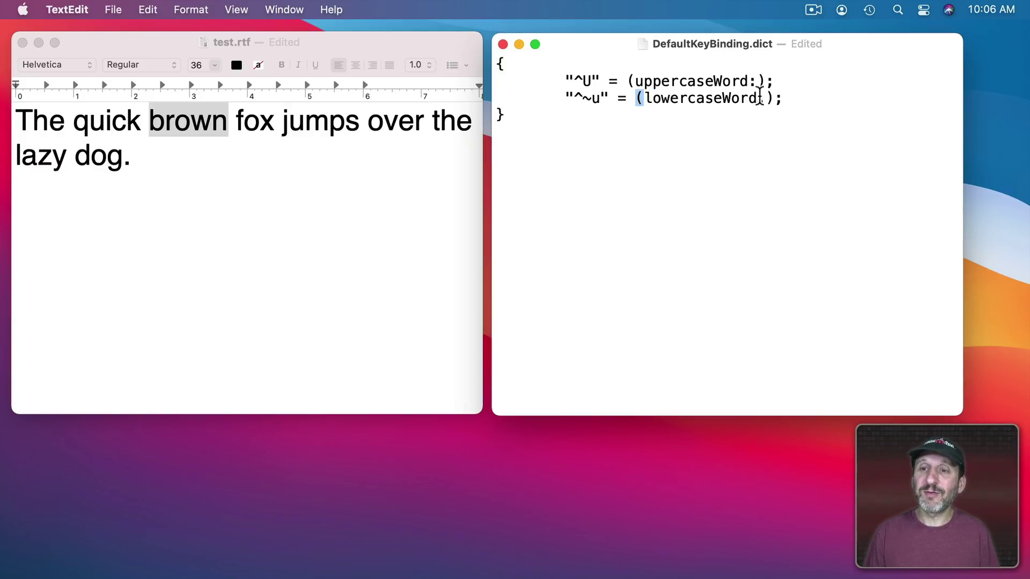
left_click_drag(767, 98, 772, 98)
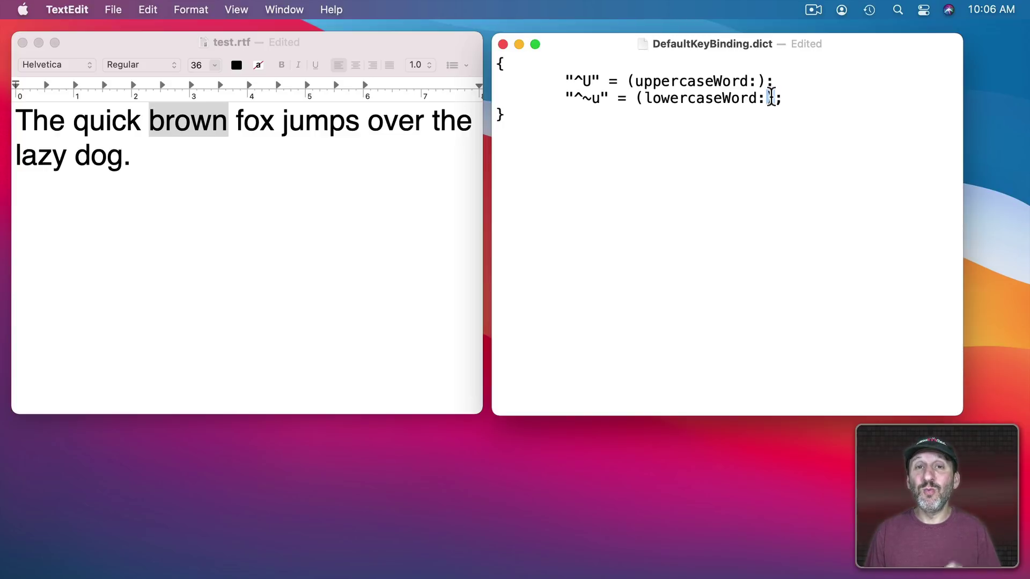
Below a blank line, add "^1" = (moveToBeginningOfParagraph:, moveWordRight:, moveWordRight:, moveRight:, and three moveRightAndModifySelection: commands); to DefaultKeyBinding.dict.
left_click(794, 97)
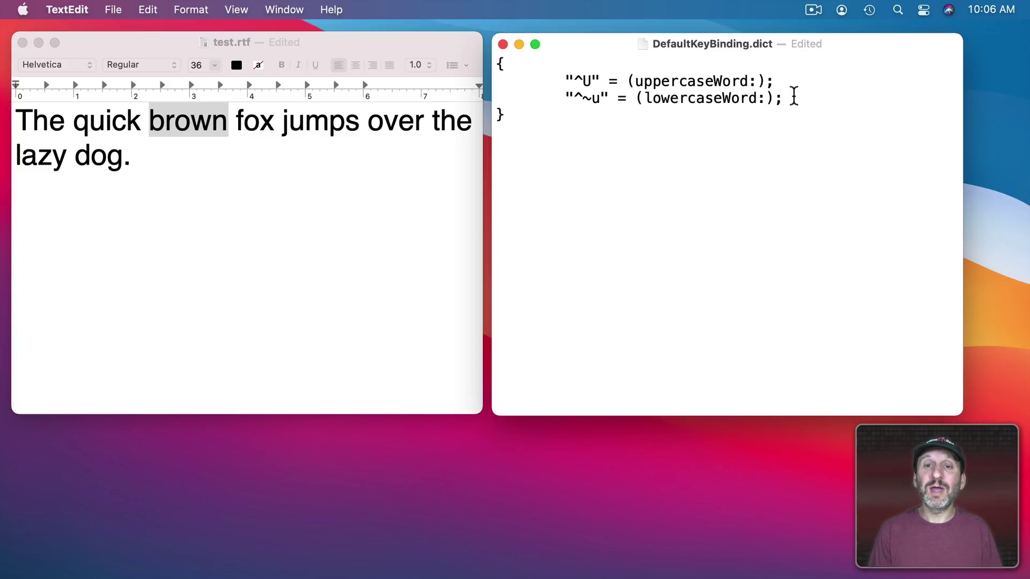
key("Return")
type("\"^1\" = (moveToBeginningOfParagraph:, moveWordRight:, moveWordRight:, moveRight:, moveRightAndModifySelection:, moveRightAndModifySelection:, moveRightAndModifySelection: );")
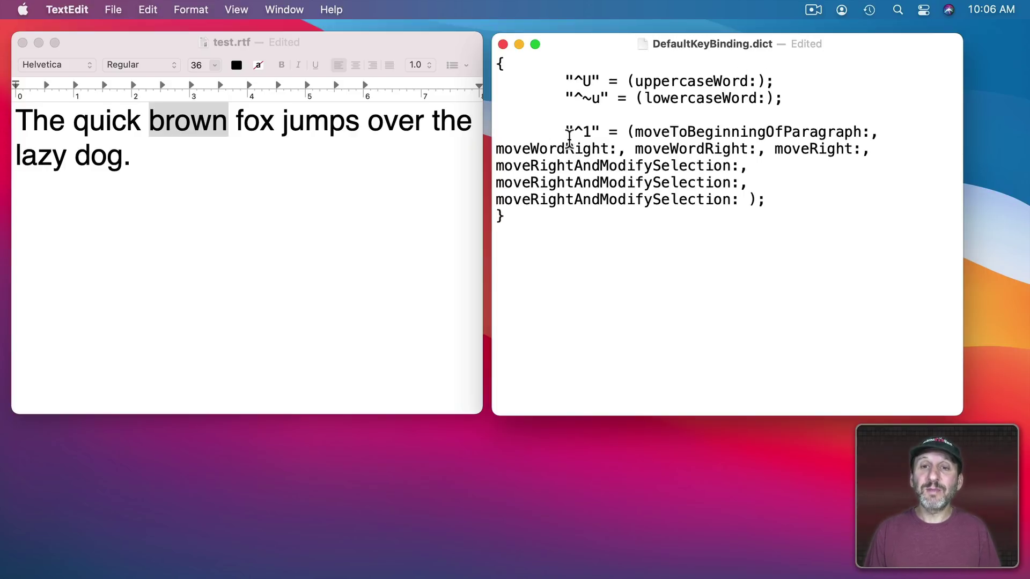
Examine the key of the "^1" entry and each command in its sequence, from moveToBeginningOfParagraph: to the last moveRightAndModifySelection:.
left_click_drag(573, 132, 588, 133)
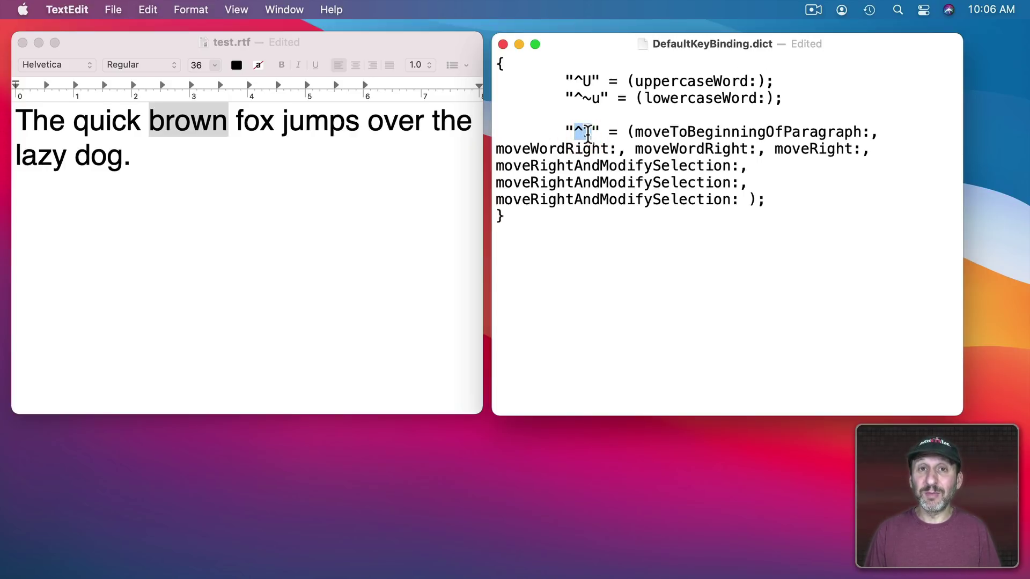
left_click(592, 133)
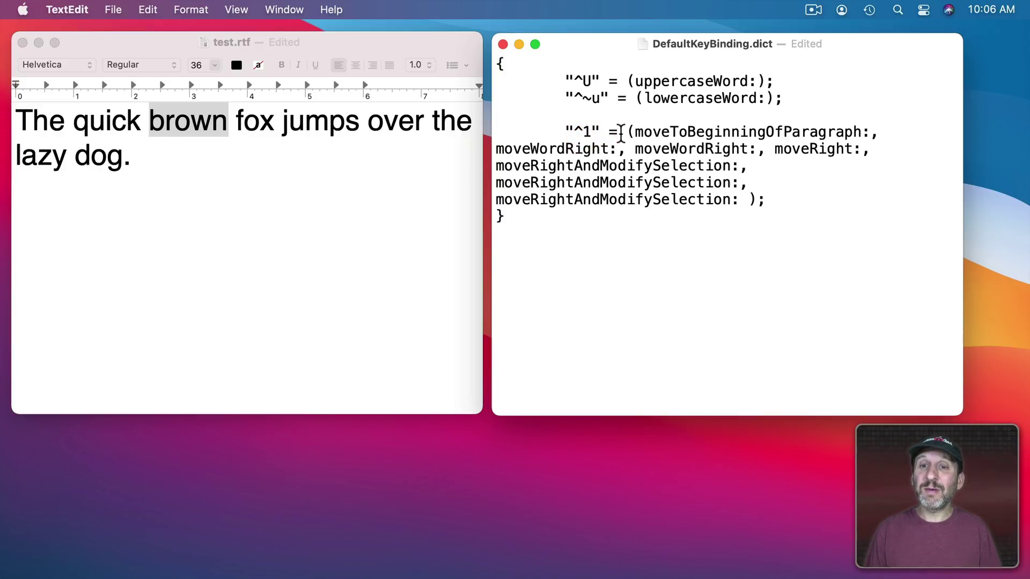
left_click_drag(626, 132, 770, 131)
left_click(767, 131)
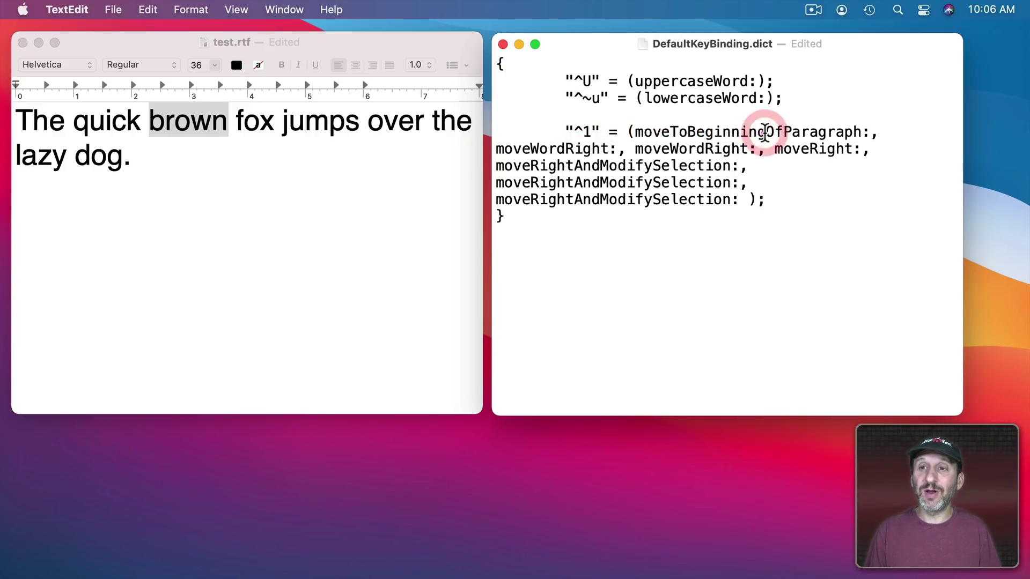
left_click(872, 133)
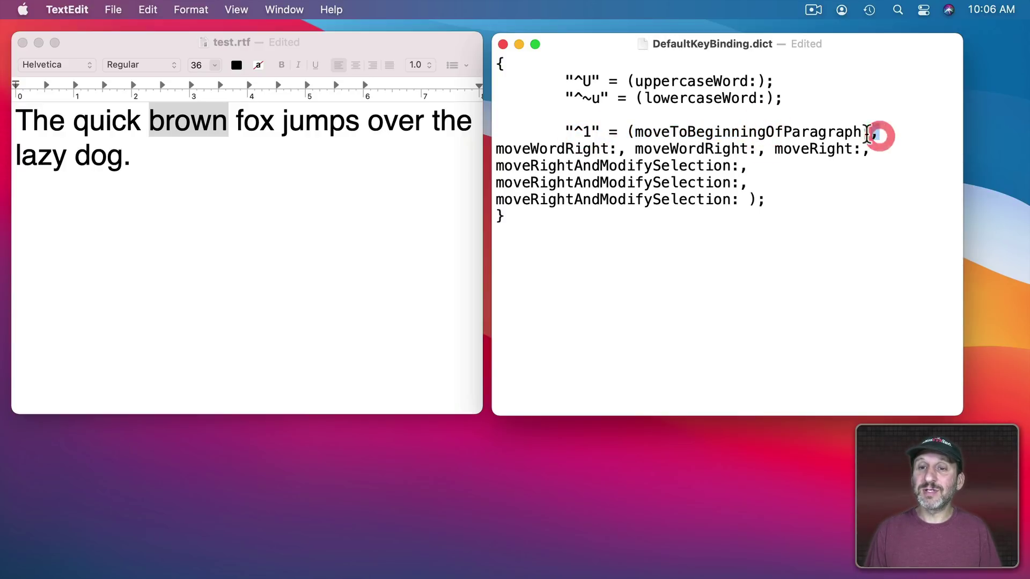
double_click(693, 131)
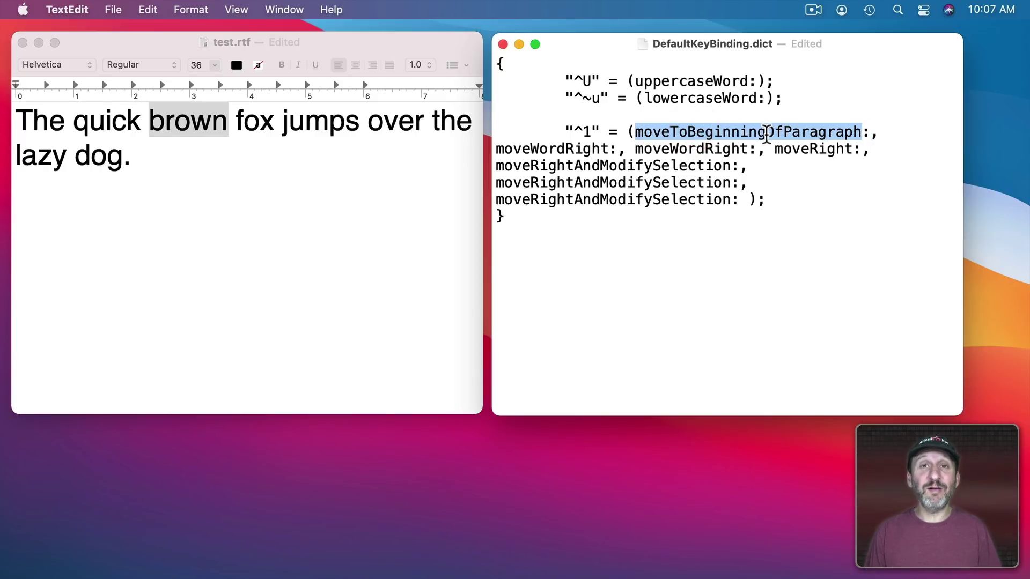
double_click(543, 150)
double_click(669, 150)
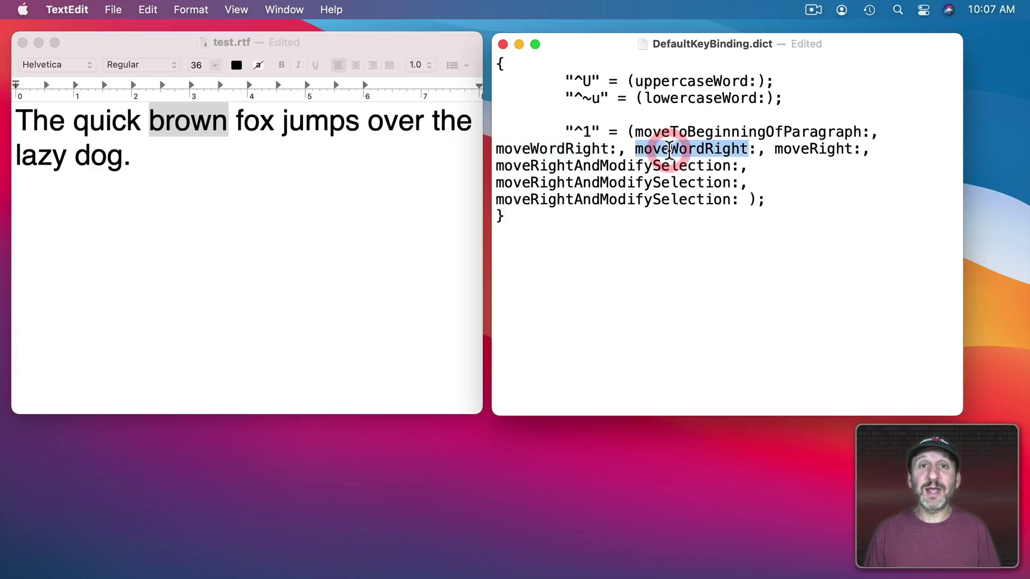
double_click(818, 149)
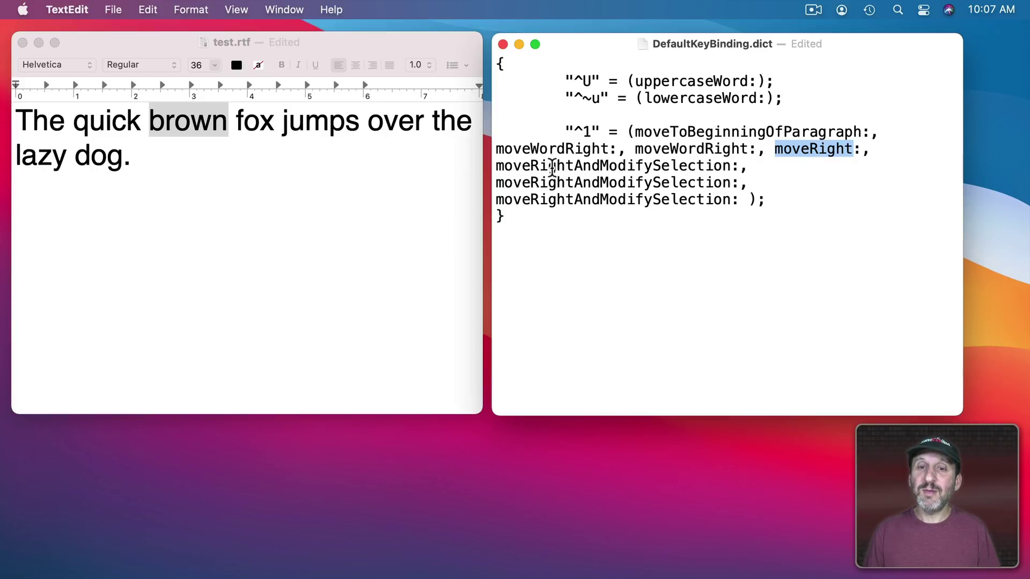
double_click(552, 165)
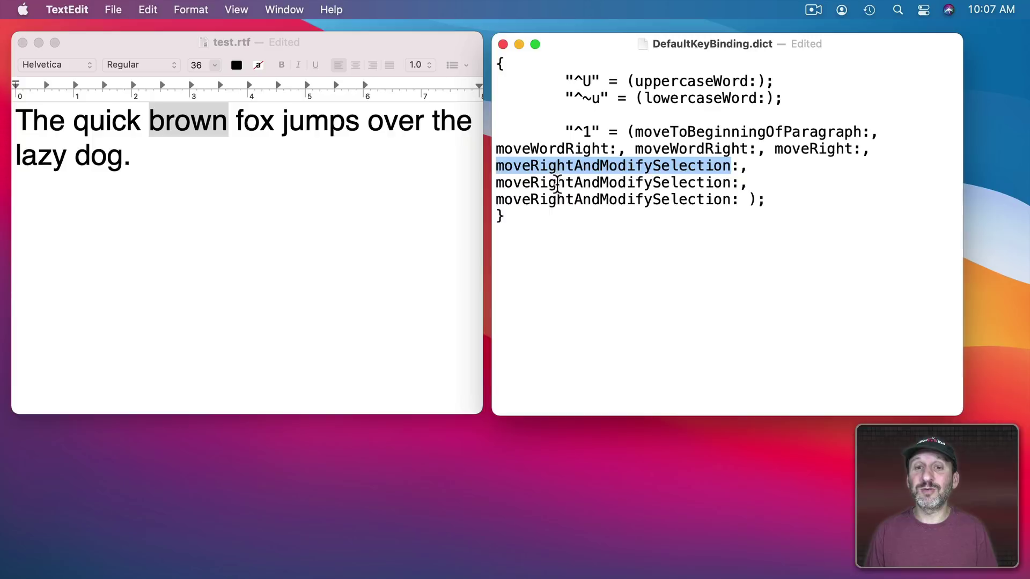
double_click(554, 180)
double_click(559, 198)
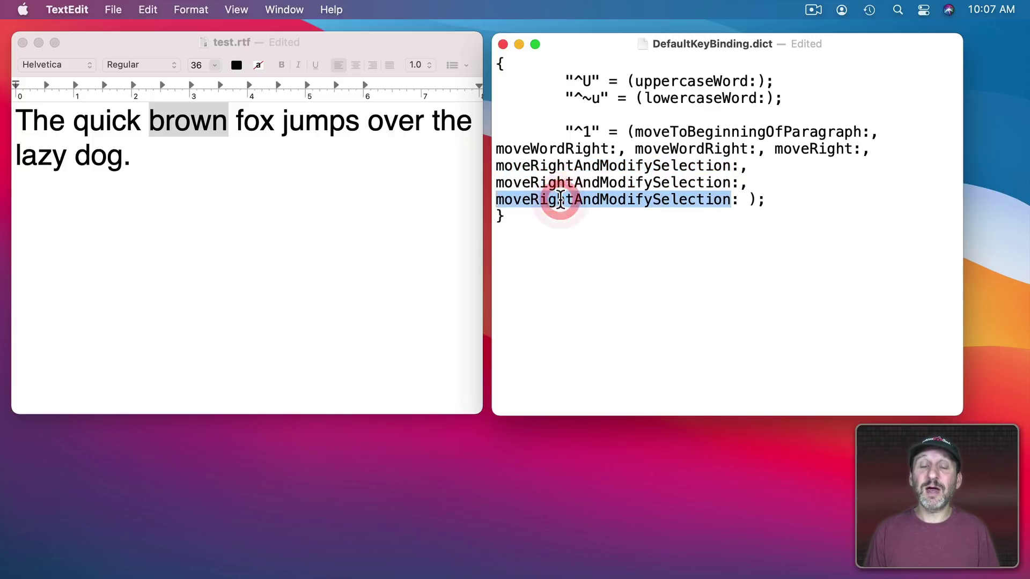
left_click(605, 192)
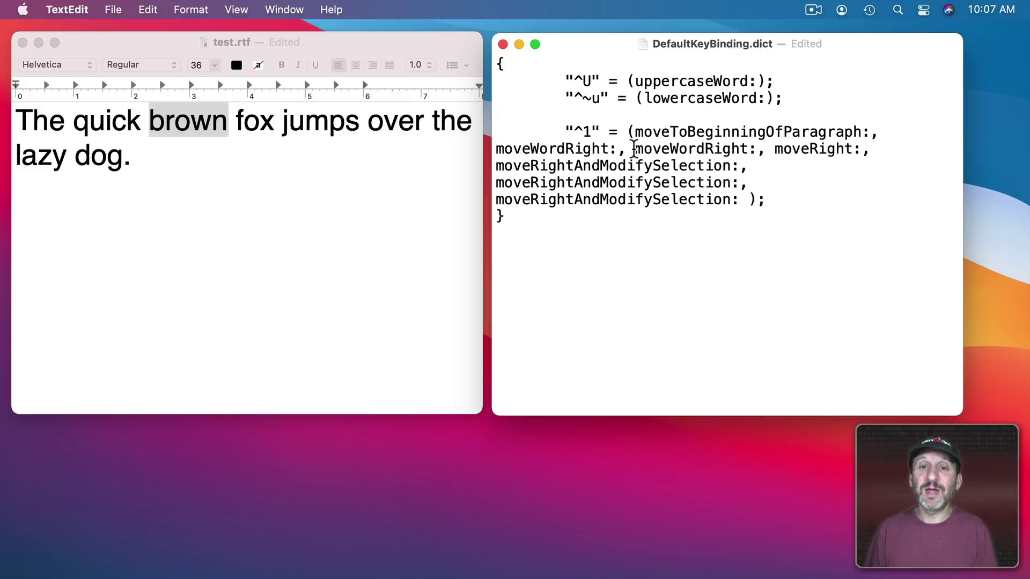
Save DefaultKeyBinding.dict and relaunch TextEdit.
key("super+s")
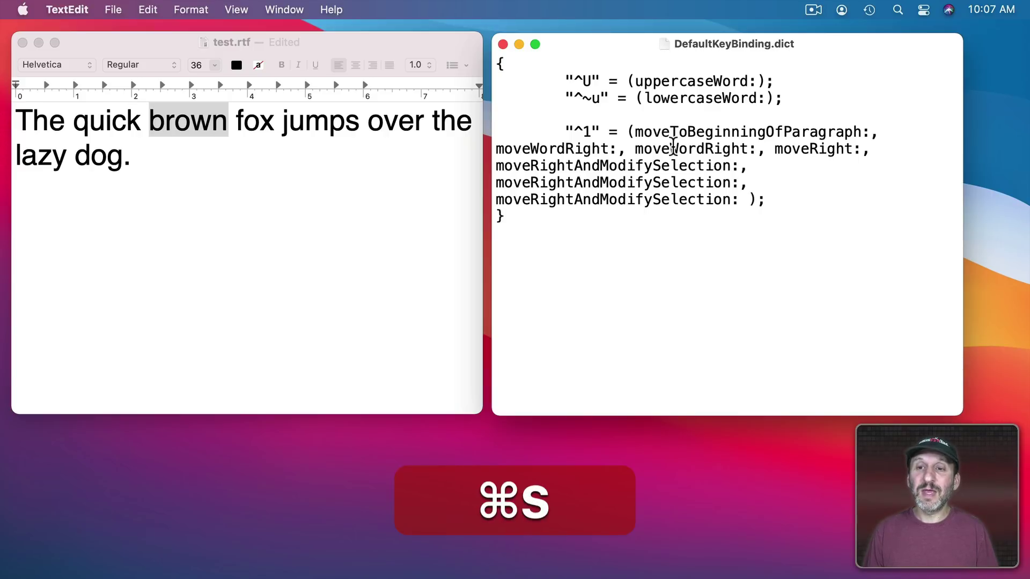
key("super+q")
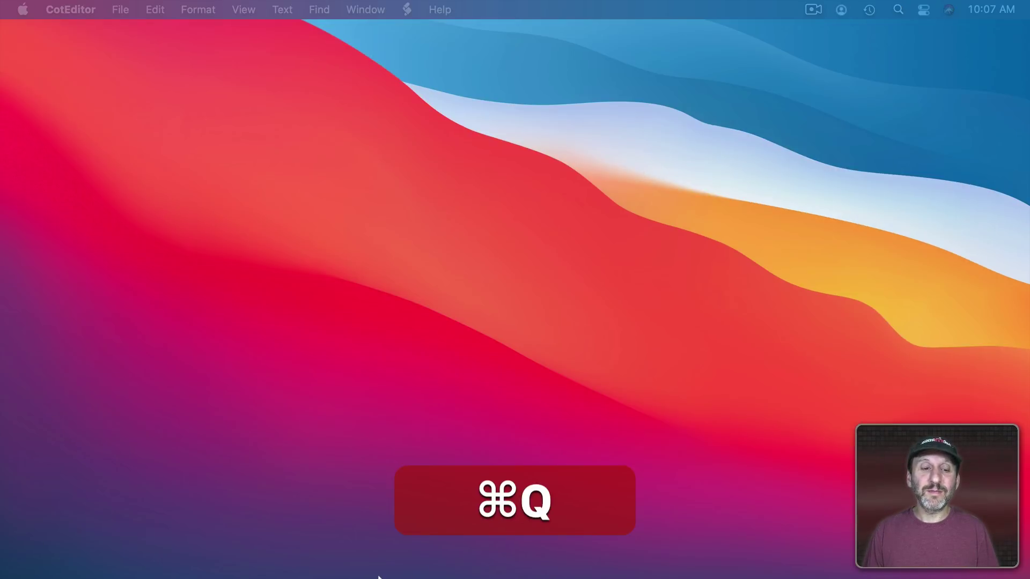
mouse_move(184, 566)
left_click(232, 558)
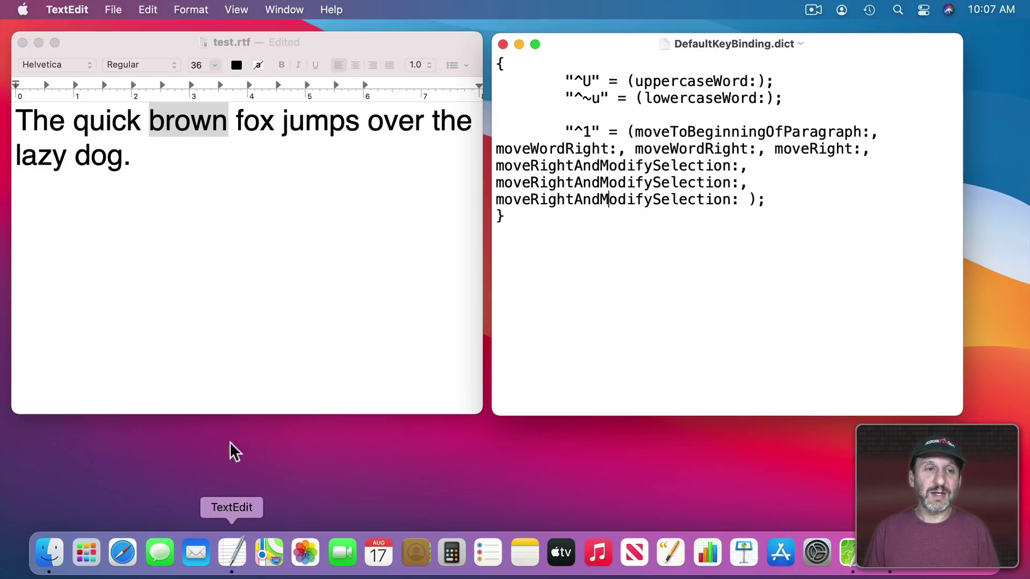
Test the "^1" binding in test.rtf with the insertion point in the word "over".
left_click(263, 122)
left_click(395, 123)
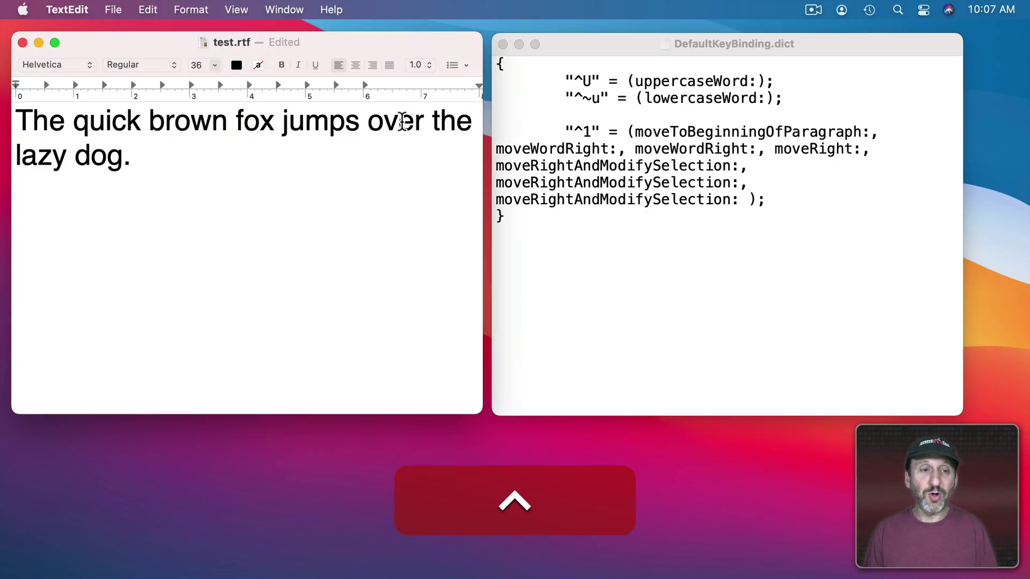
key("ctrl+1")
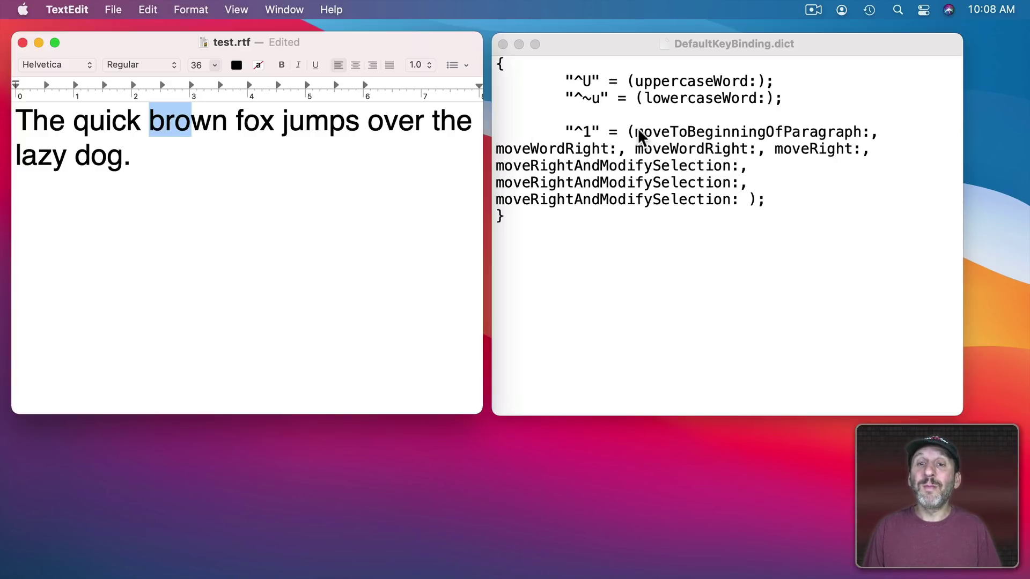
Review the "^1" command sequence and test the binding again from the end of the word "quick" in test.rtf.
left_click(688, 135)
left_click_drag(688, 133, 766, 133)
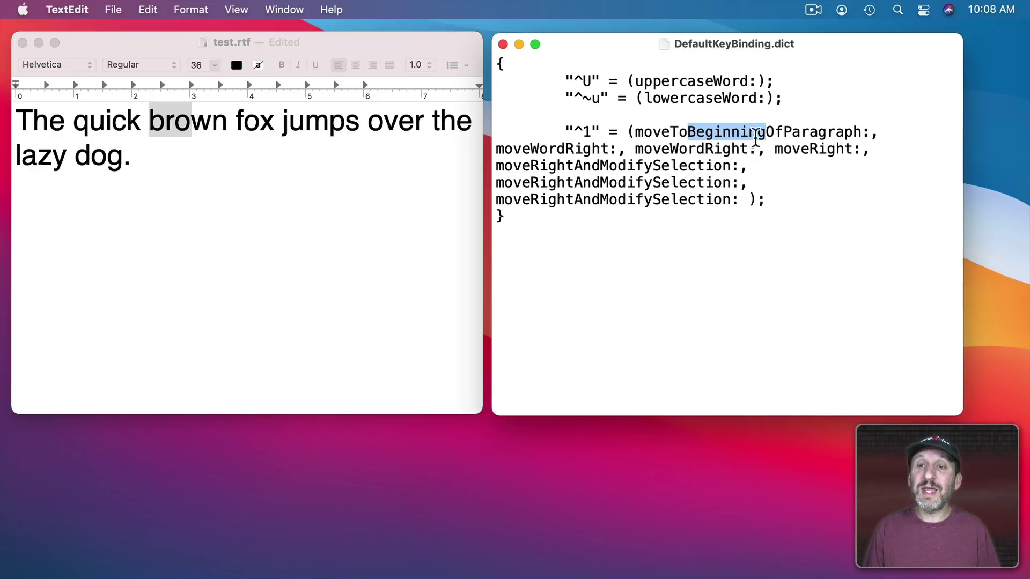
left_click_drag(565, 150, 610, 150)
left_click_drag(810, 150, 851, 150)
left_click_drag(529, 165, 575, 166)
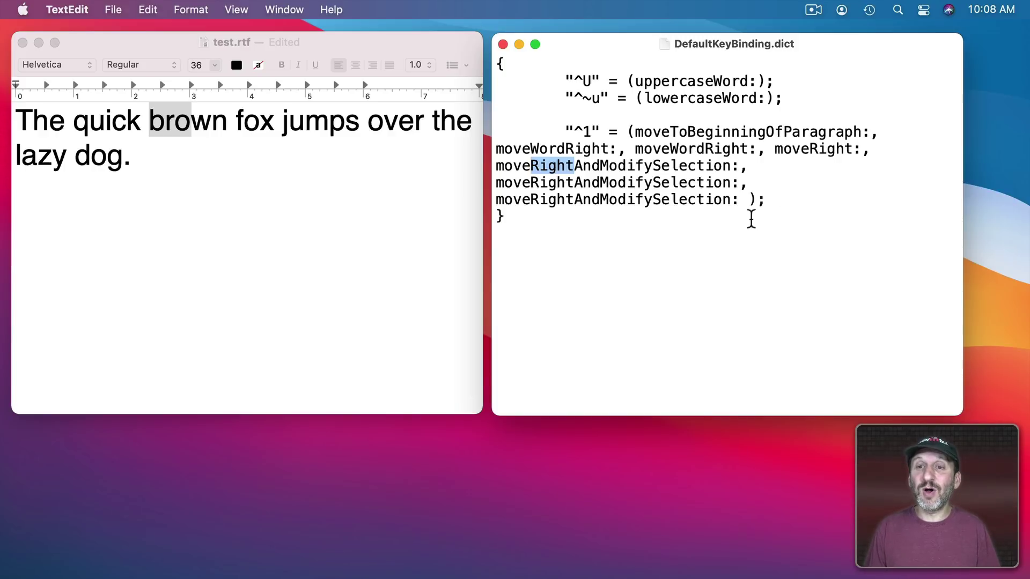
left_click(184, 134)
left_click(138, 126)
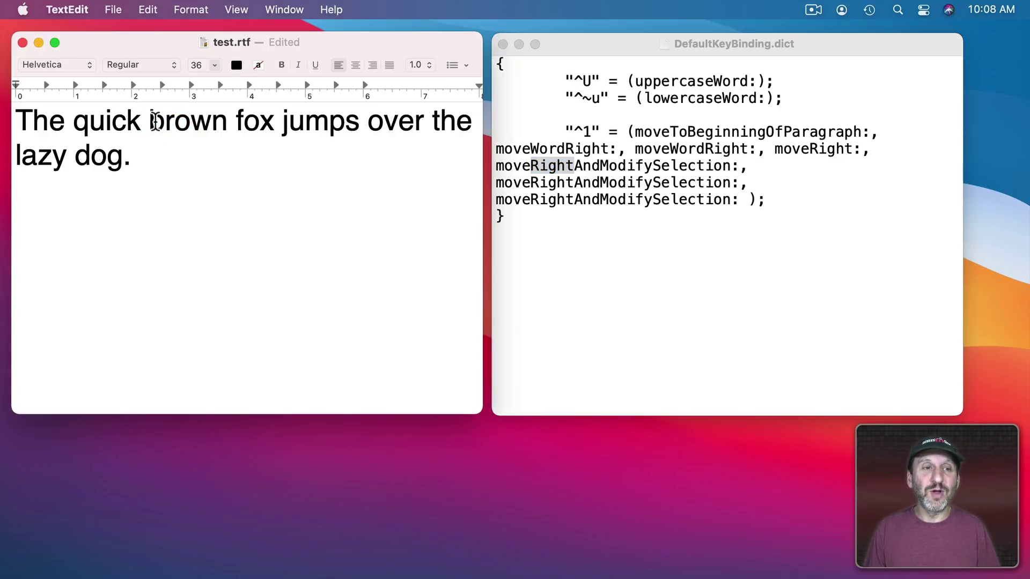
key("ctrl+1")
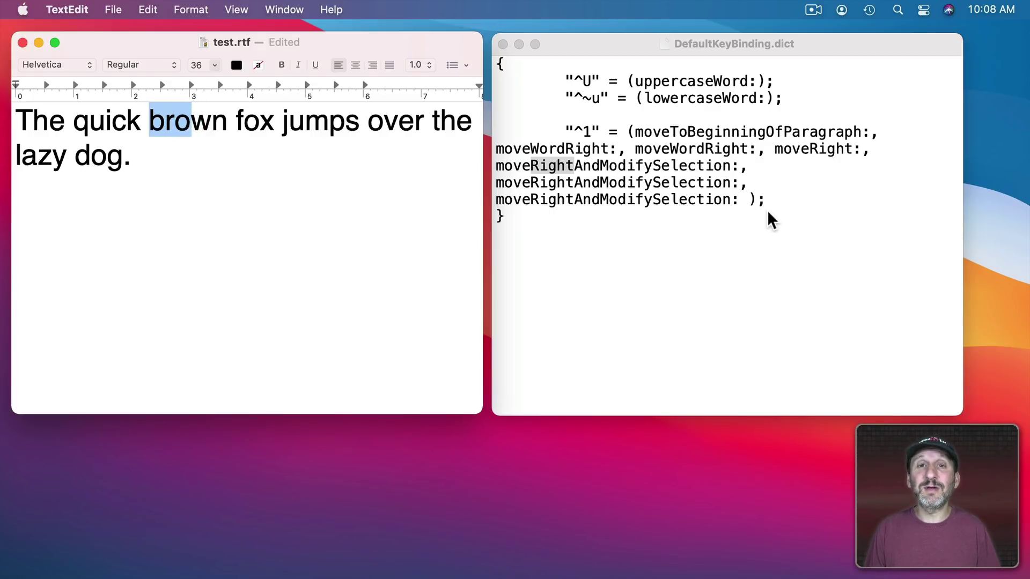
Below the "^1" entry, add a blank line and an indented "^T" = (setMark:, selectParagraph:, capitalizeWord:, swapWithMark:); line.
left_click(573, 131)
left_click_drag(574, 130, 590, 130)
left_click(780, 197)
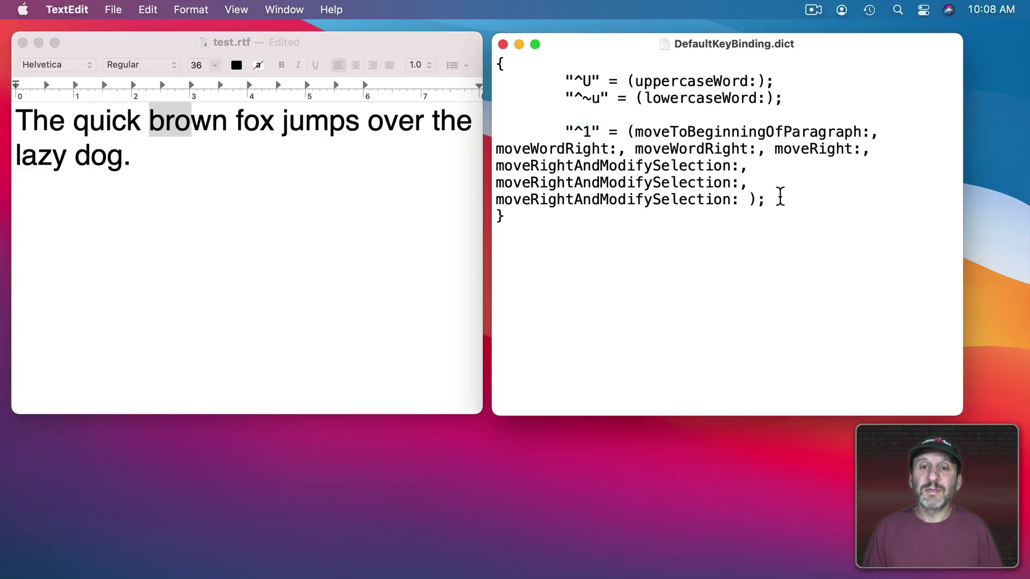
key("Return")
key("Return")
key("Tab")
type("\"^T\" = (setMark:, selectParagraph:, capitalizeWord:, swapWithMark:);")
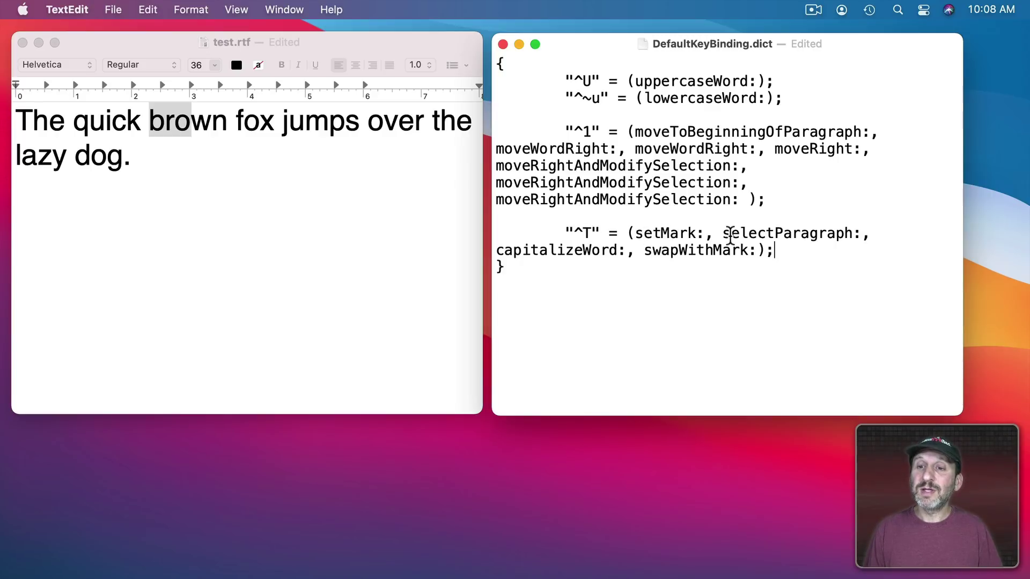
Examine the selectParagraph:, capitalizeWord:, setMark: and swapWithMark: commands in the "^T" entry.
left_click_drag(730, 235, 859, 233)
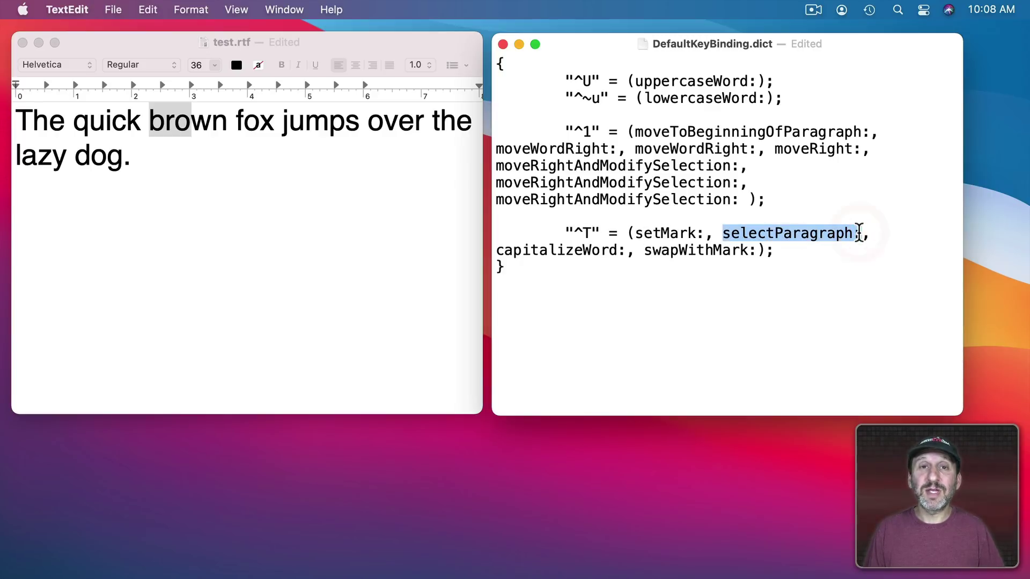
left_click_drag(499, 250, 624, 250)
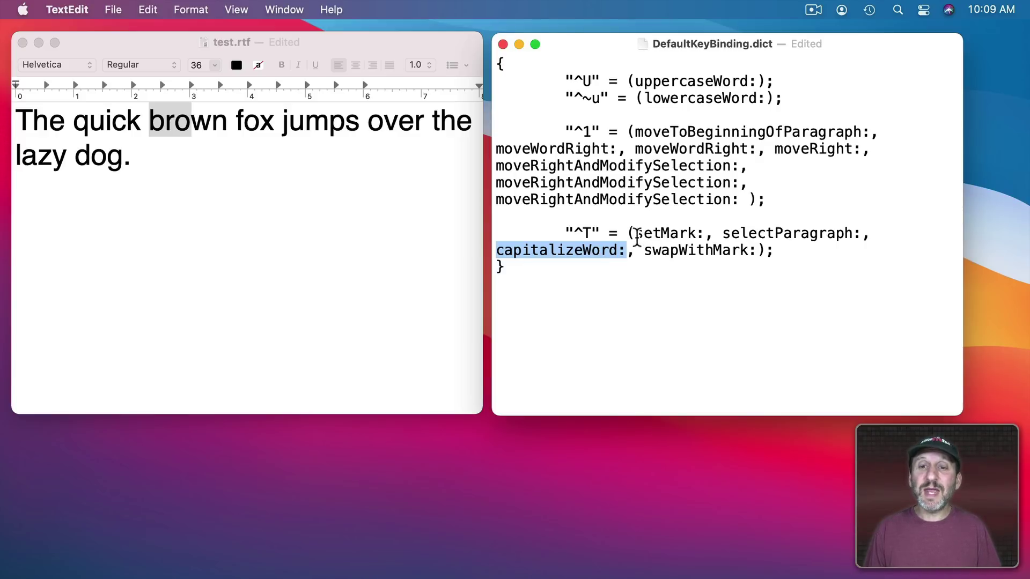
left_click_drag(637, 236, 704, 235)
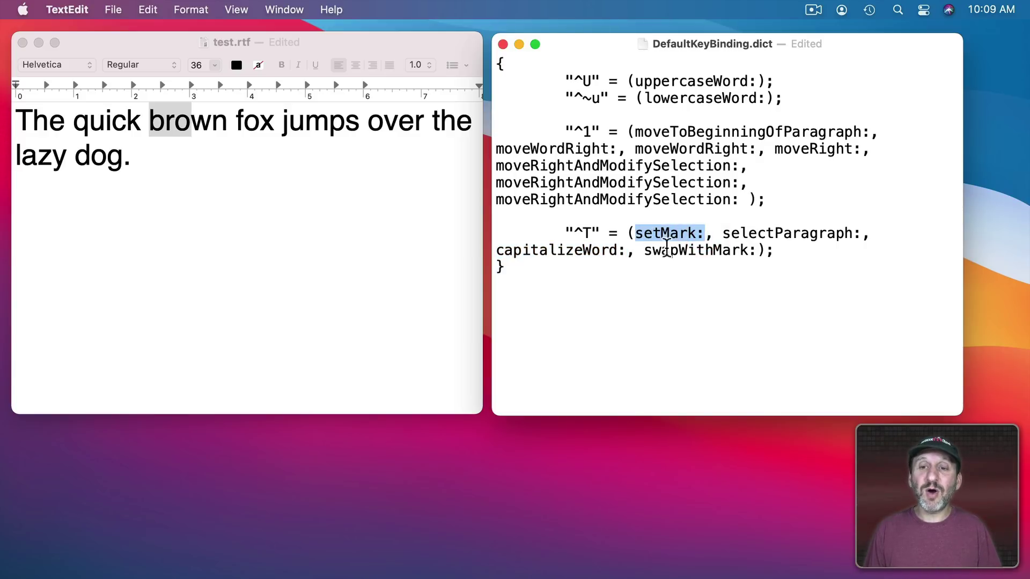
left_click_drag(645, 250, 754, 250)
left_click(636, 234)
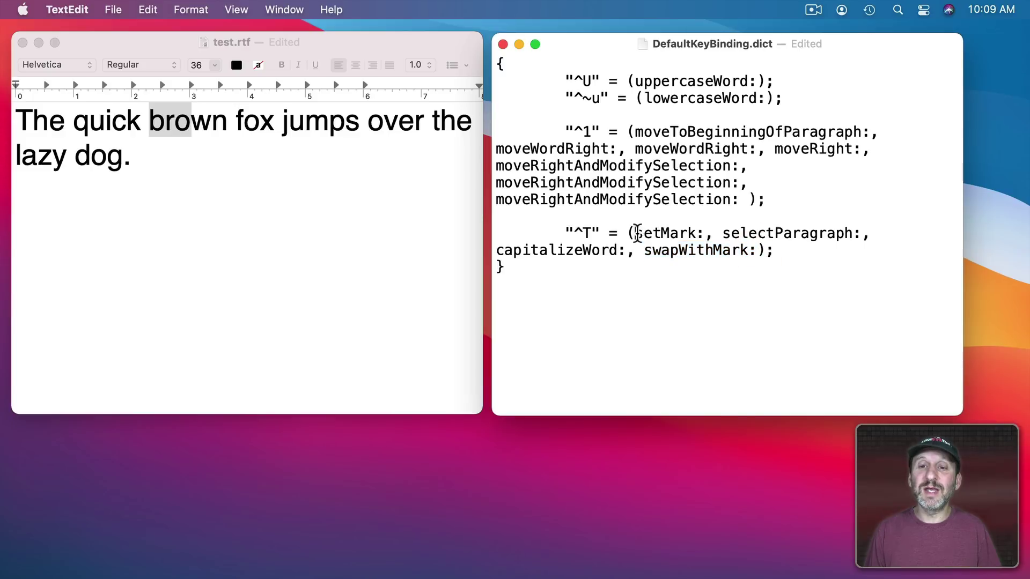
Save DefaultKeyBinding.dict with the "^T" entry, quit TextEdit and relaunch it to load the new binding.
left_click_drag(637, 234, 751, 252)
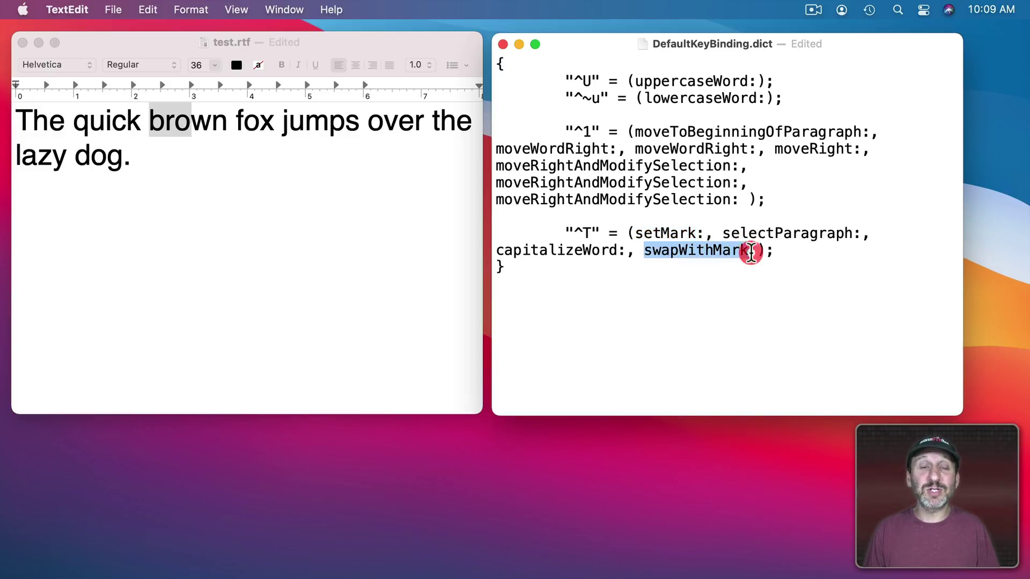
key("super+s")
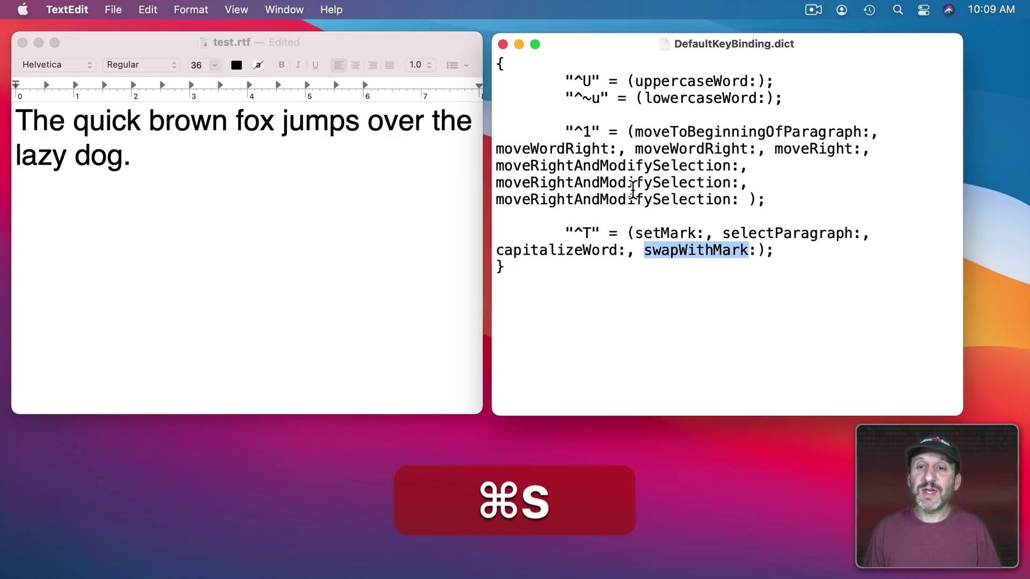
key("super+q")
mouse_move(197, 565)
left_click(225, 550)
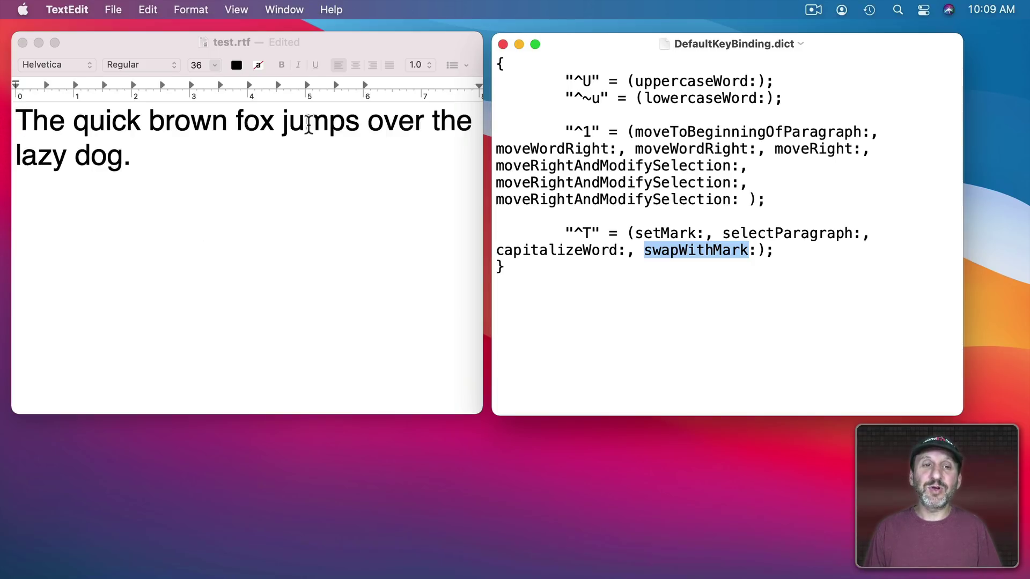
Test the "^T" binding in test.rtf with the insertion point in the word "fox".
left_click(309, 124)
left_click(258, 127)
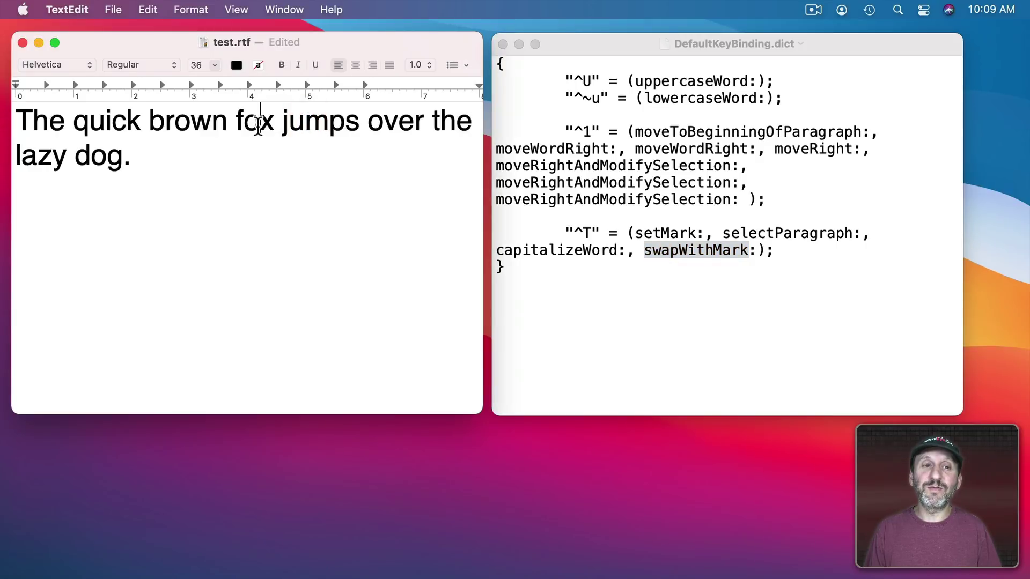
key("ctrl+shift+t")
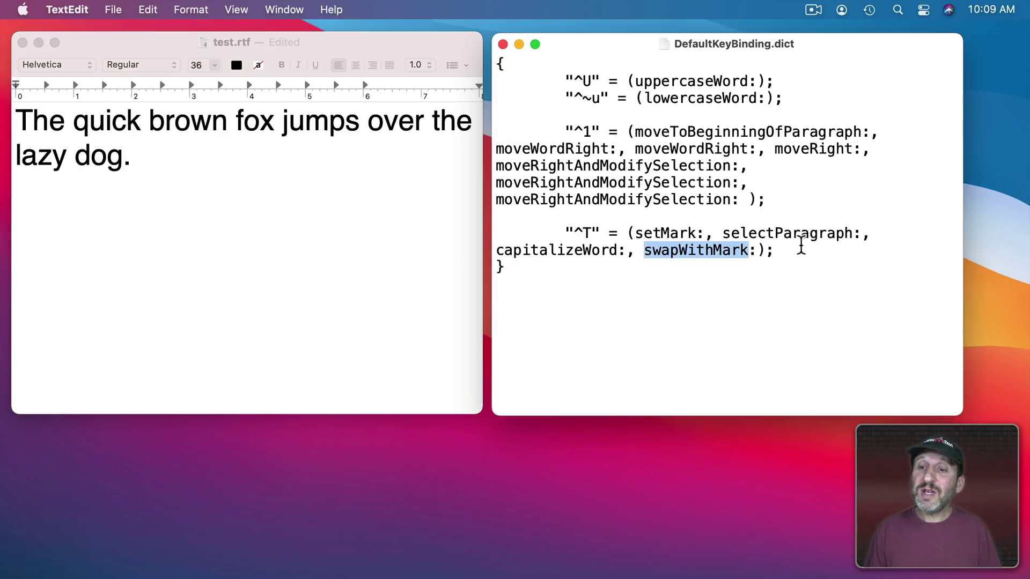
Below the "^T" entry, add indented "~1" = (setMark:); and "~2" = (swapWithMark:, centerSelectionInVisibleArea:); lines after a blank line.
left_click(797, 246)
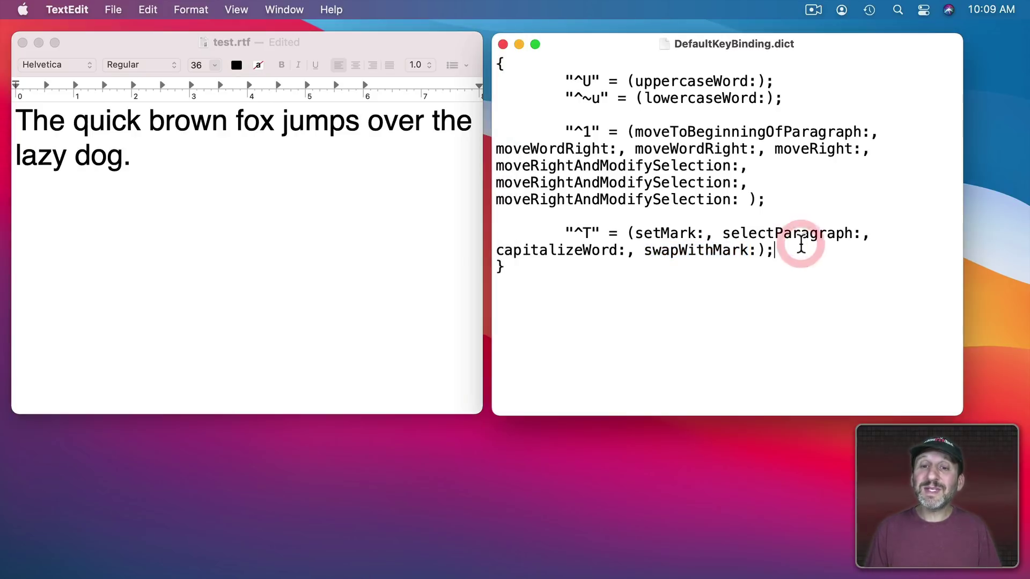
type("\"~1\" = (setMark:); \t\"~2\" = (swapWithMark:, centerSelectionInVisibleArea:);")
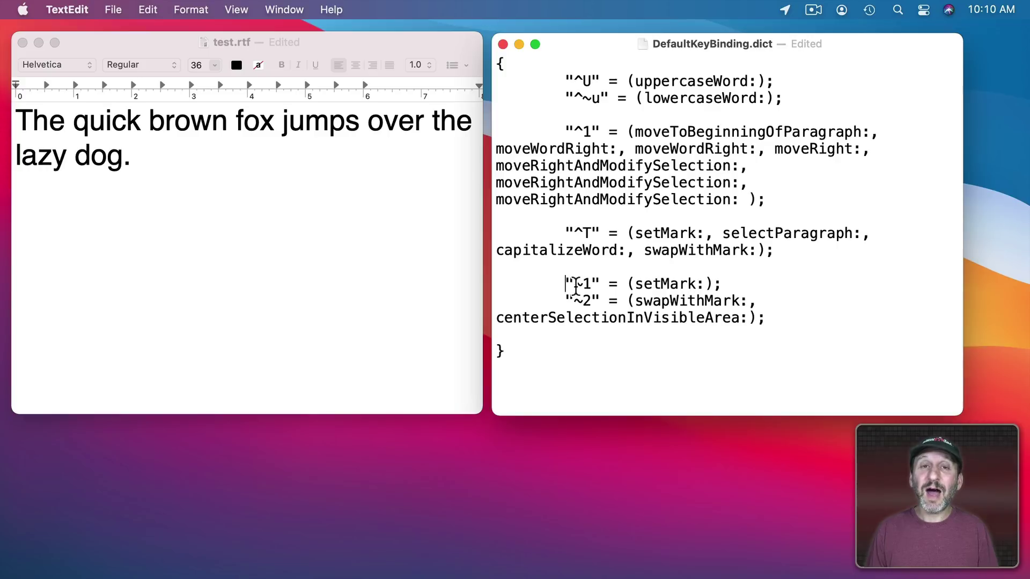
left_click_drag(573, 286, 712, 284)
left_click(628, 284)
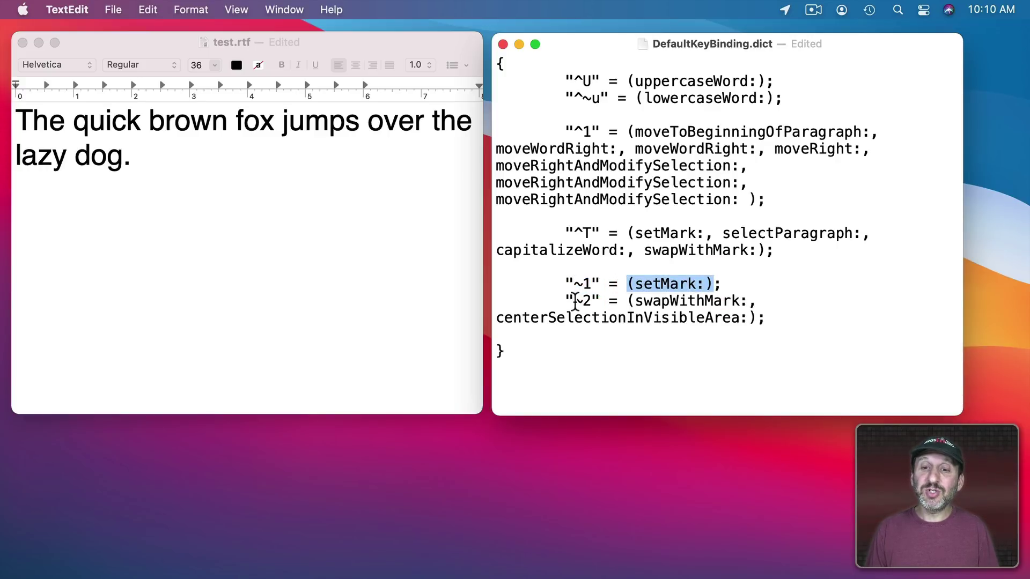
left_click_drag(634, 301, 751, 301)
left_click_drag(496, 320, 741, 323)
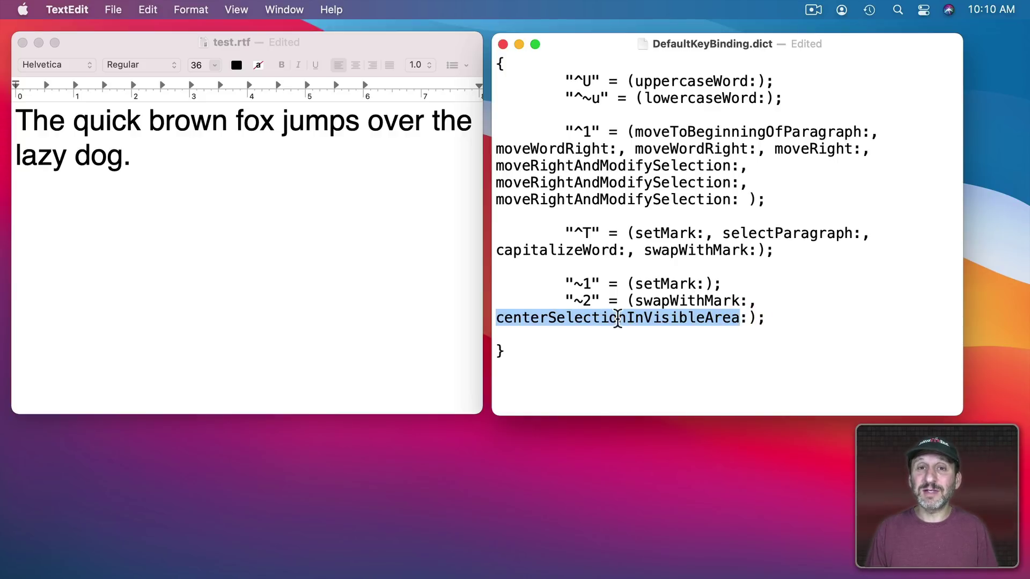
Save DefaultKeyBinding.dict with the "~1" and "~2" entries, then quit and relaunch TextEdit.
left_click(591, 232)
key("super+s")
key("super+q")
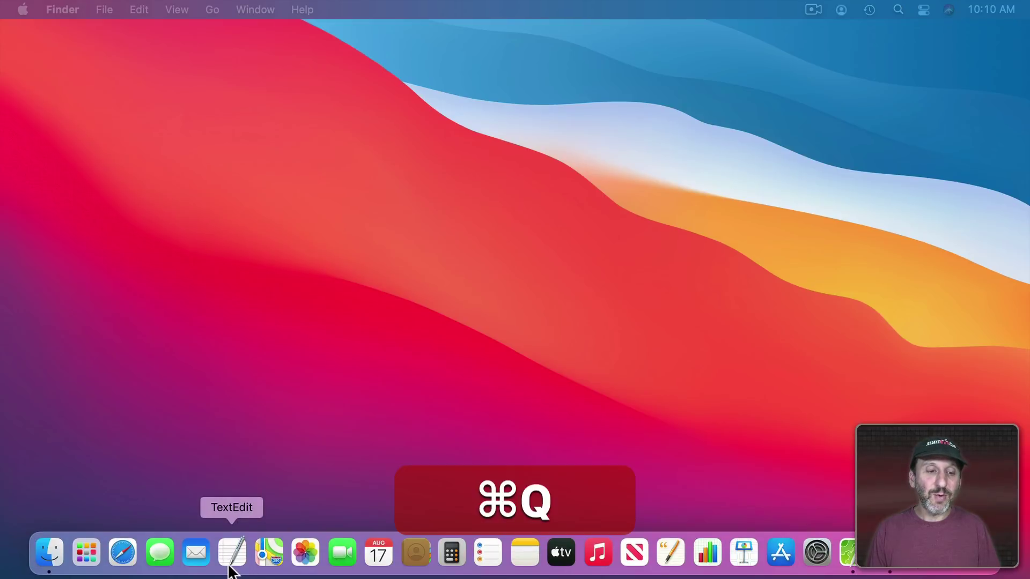
left_click(230, 552)
Add a long run of blank lines after "lazy dog." in test.rtf.
left_click(161, 168)
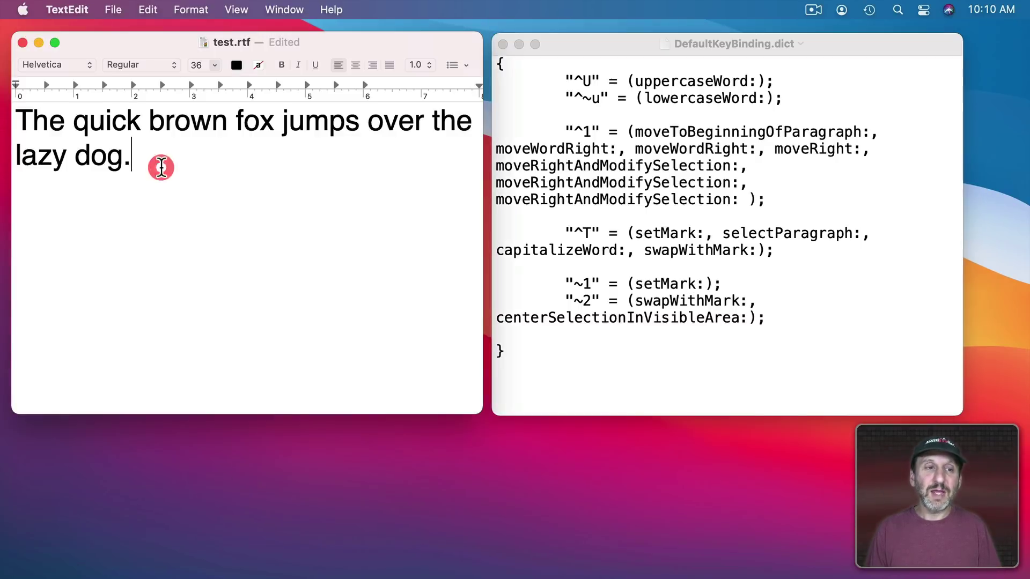
key("Return")
key("Return")
key("Return")
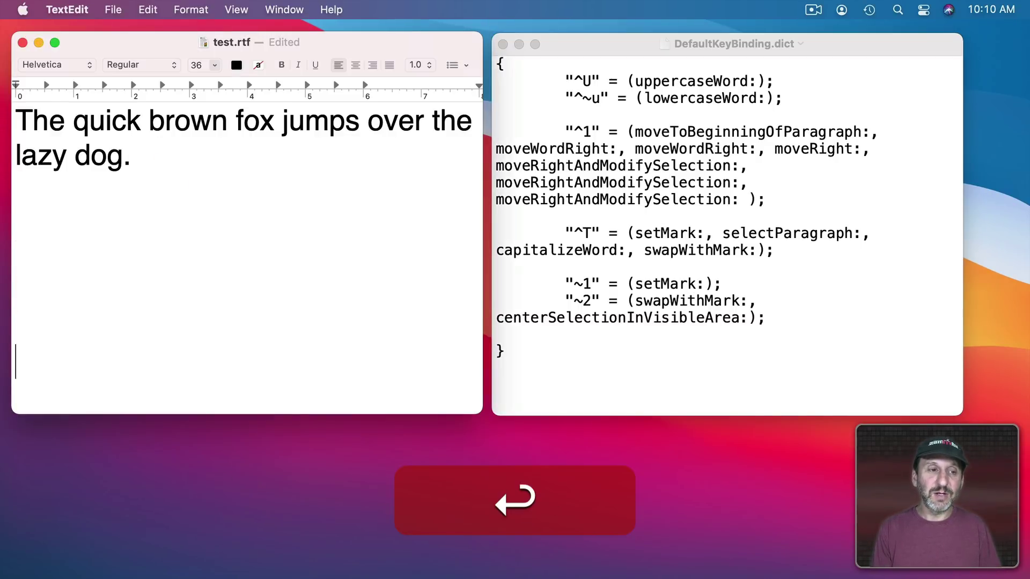
Mark the selected word "jumps" with the "~1" binding and return to it from the end of test.rtf with "~2".
scroll(170, 86, "up", 5)
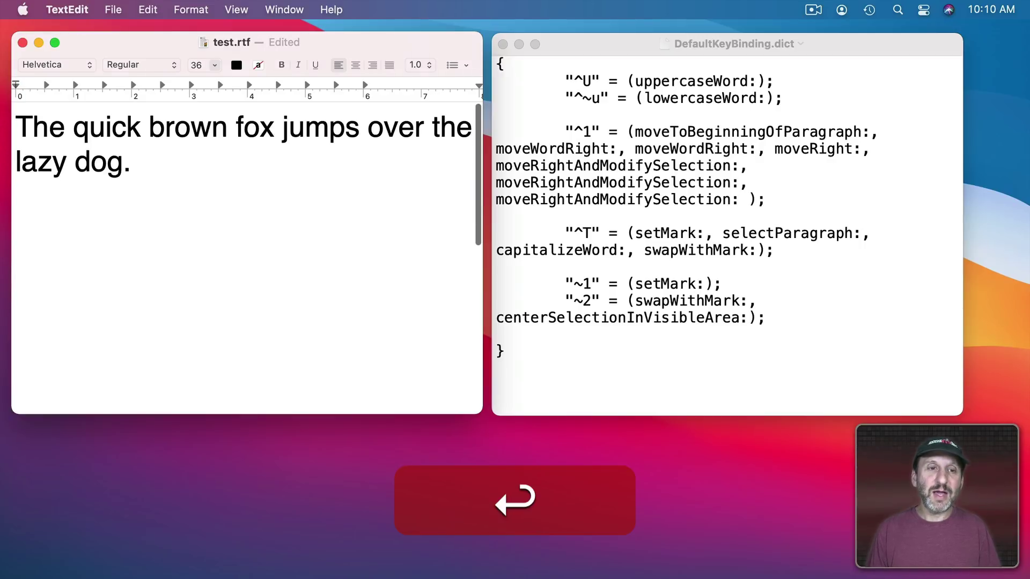
double_click(311, 124)
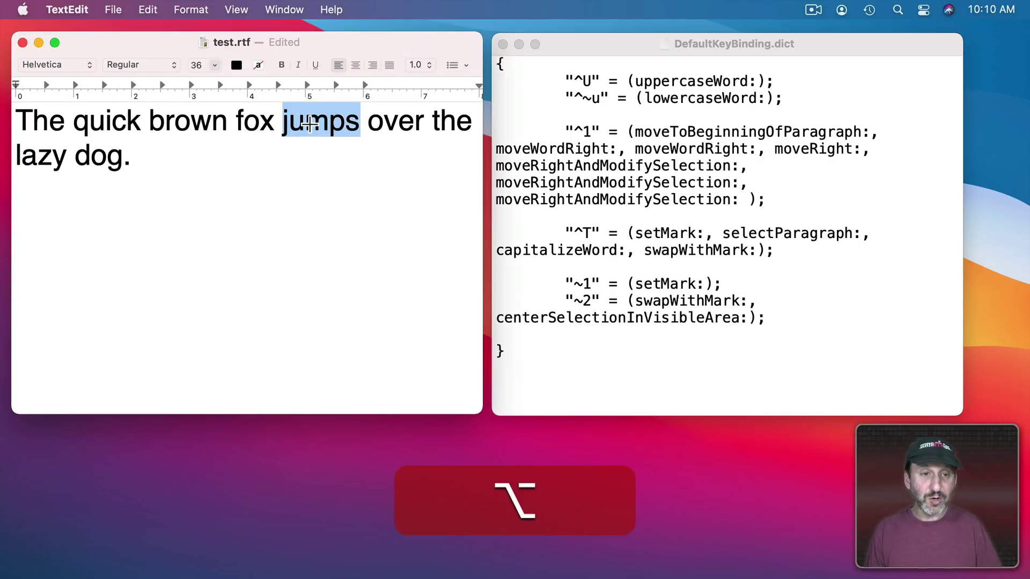
key("alt+1")
scroll(136, 363, "down", 5)
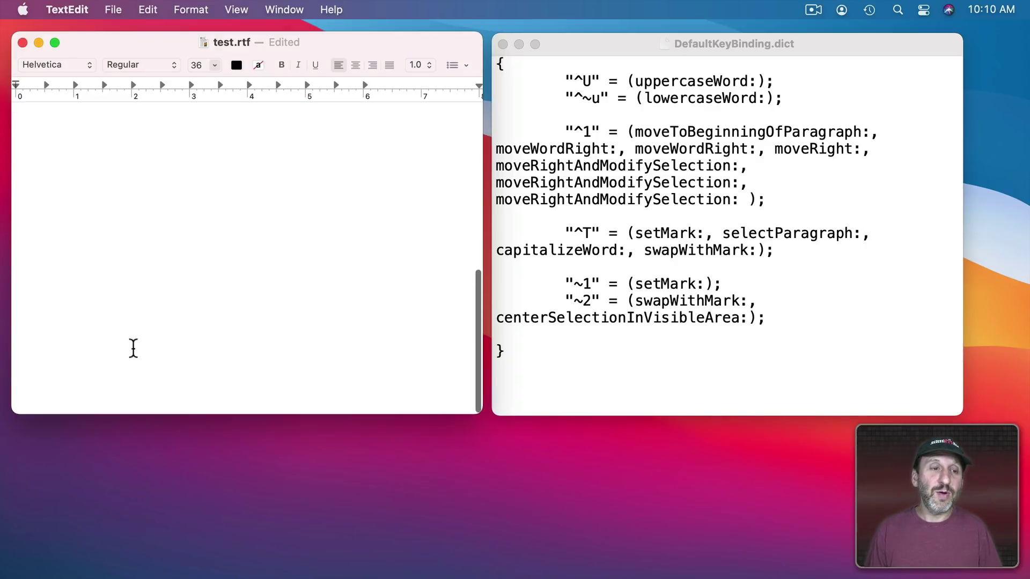
left_click(101, 372)
key("alt")
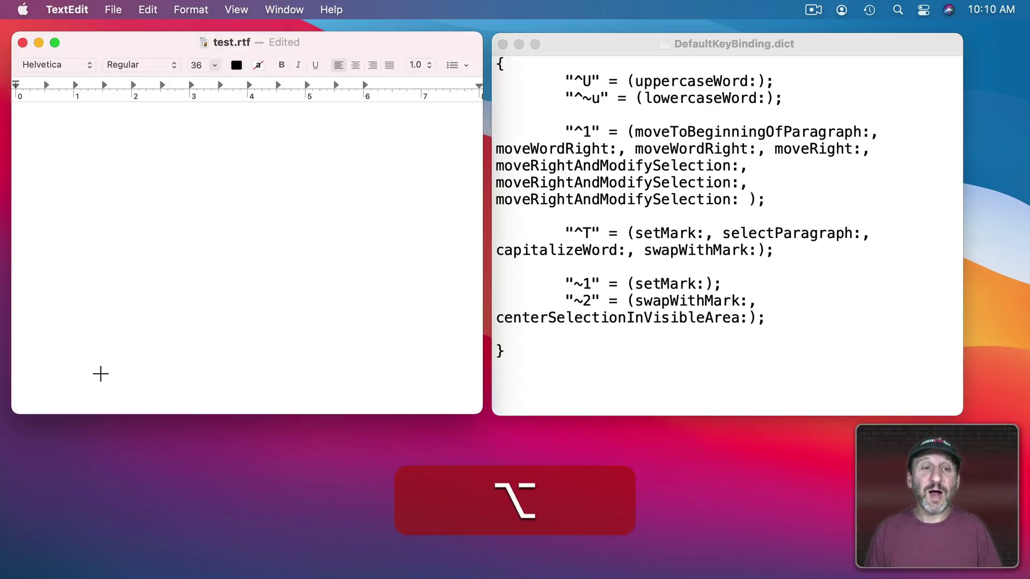
key("alt+2")
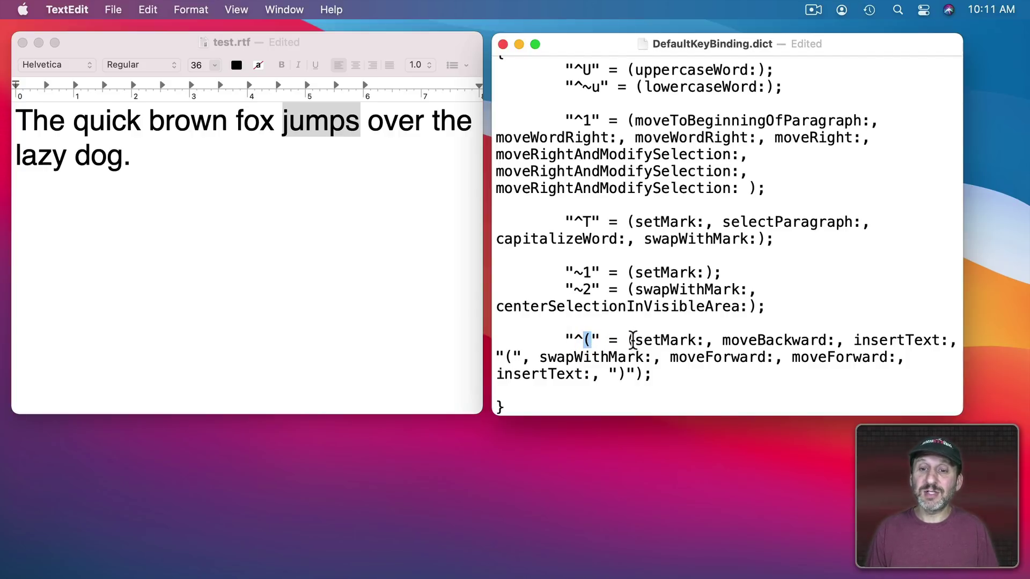
Examine the setMark:, moveBackward:, insertText:, swapWithMark: and moveForward: commands and the inserted parentheses in the "^(" entry.
left_click_drag(632, 340, 946, 341)
left_click(517, 358)
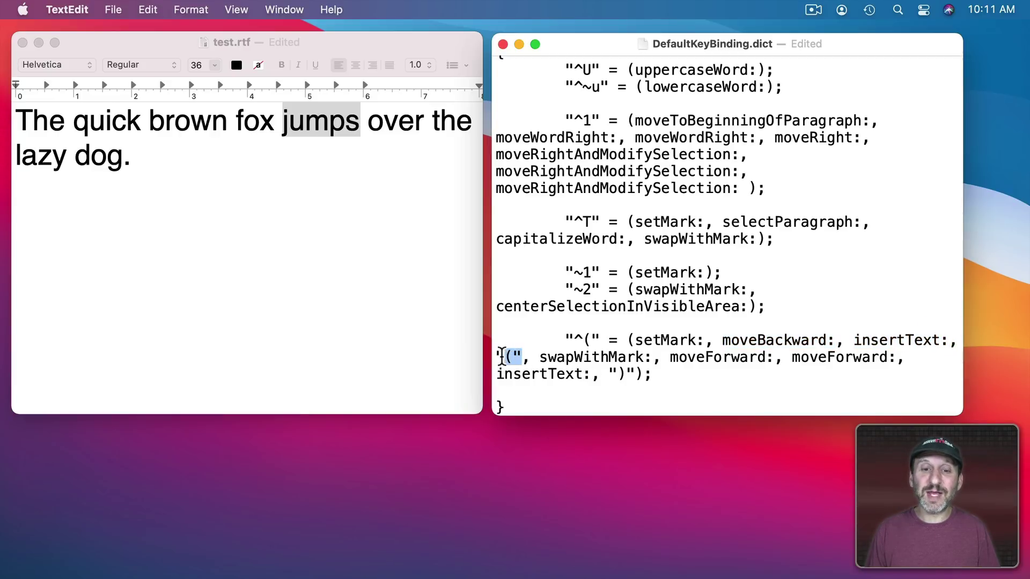
left_click_drag(854, 340, 948, 340)
left_click_drag(523, 358, 494, 357)
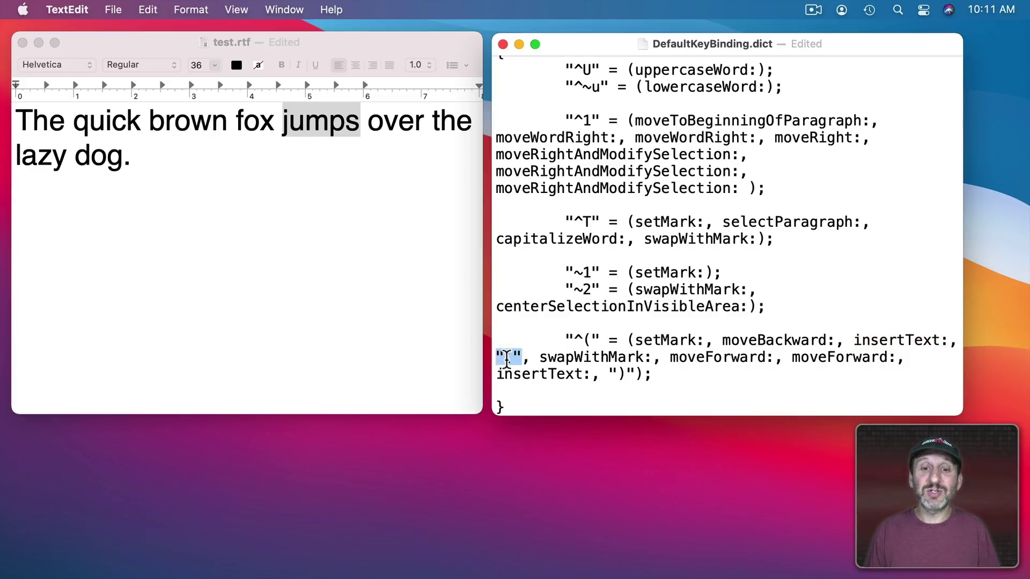
left_click_drag(541, 357, 897, 357)
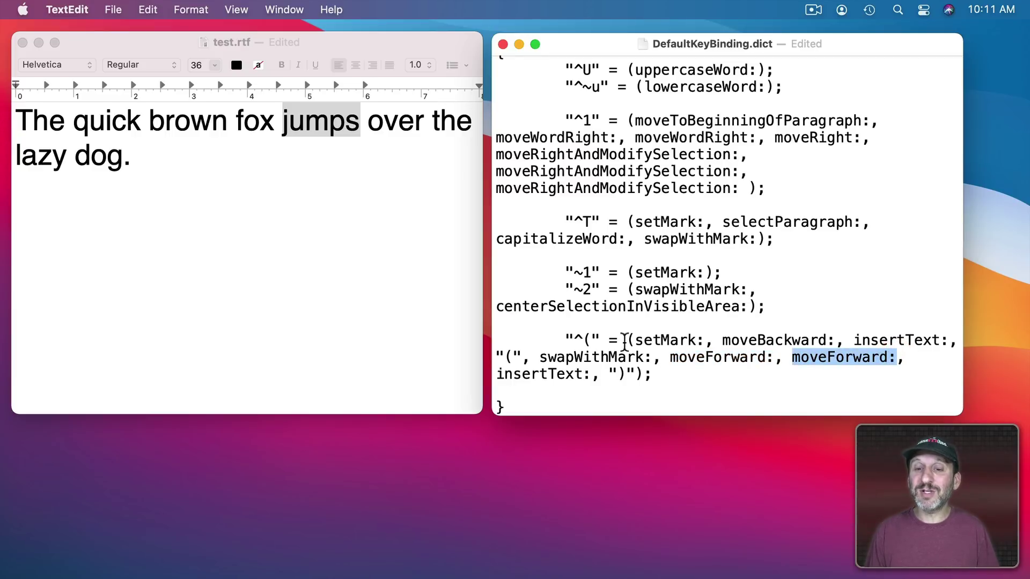
left_click_drag(513, 358, 505, 358)
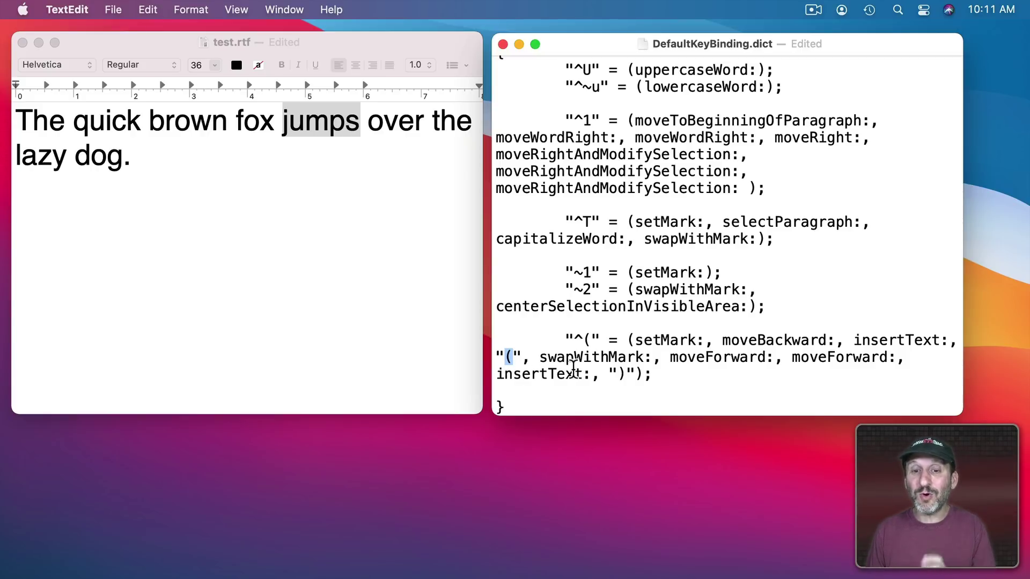
left_click_drag(494, 373, 632, 372)
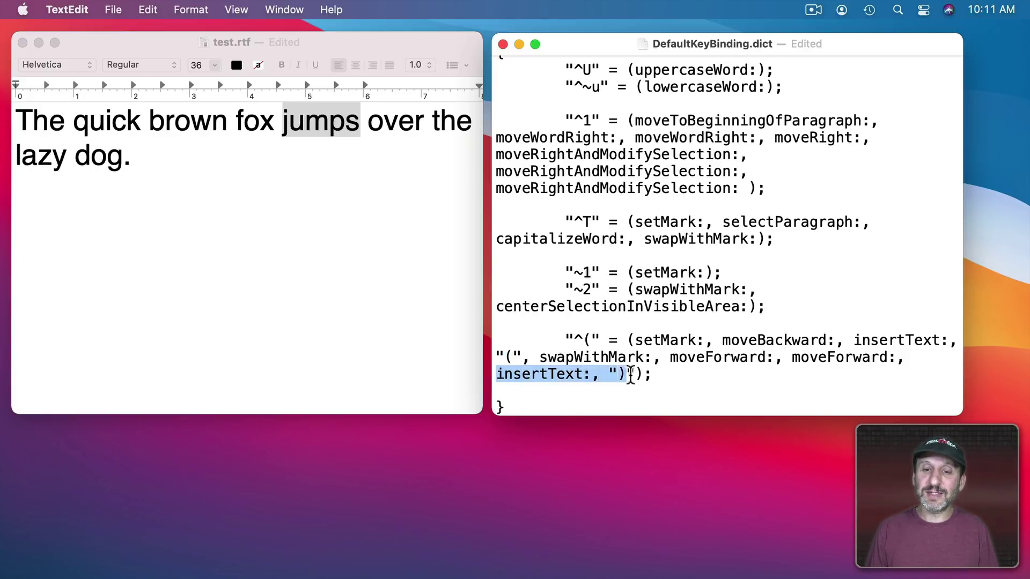
left_click(625, 374)
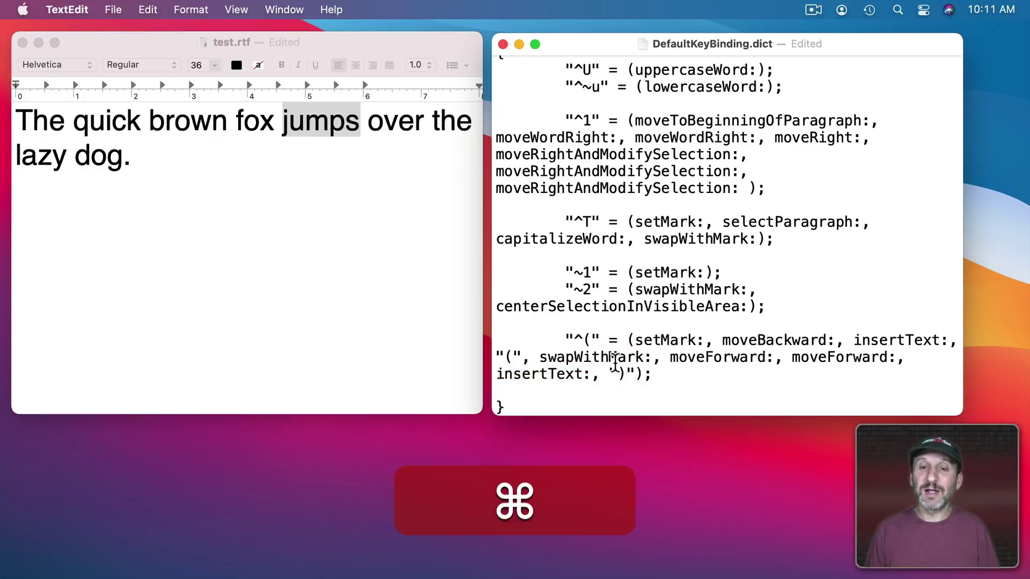
Save DefaultKeyBinding.dict with the "^(" entry, then quit and relaunch TextEdit.
key("super+s")
key("super+q")
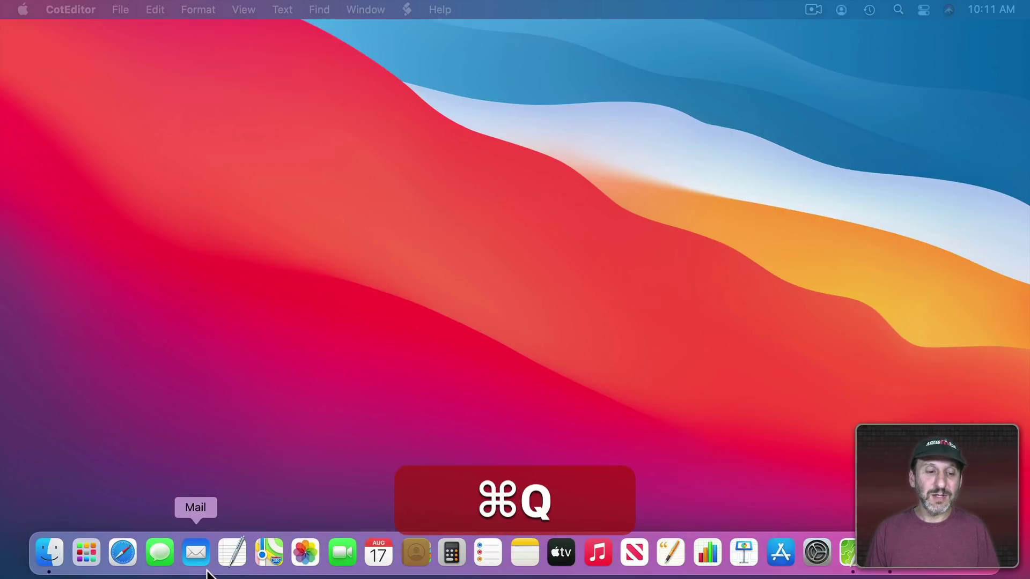
left_click(226, 563)
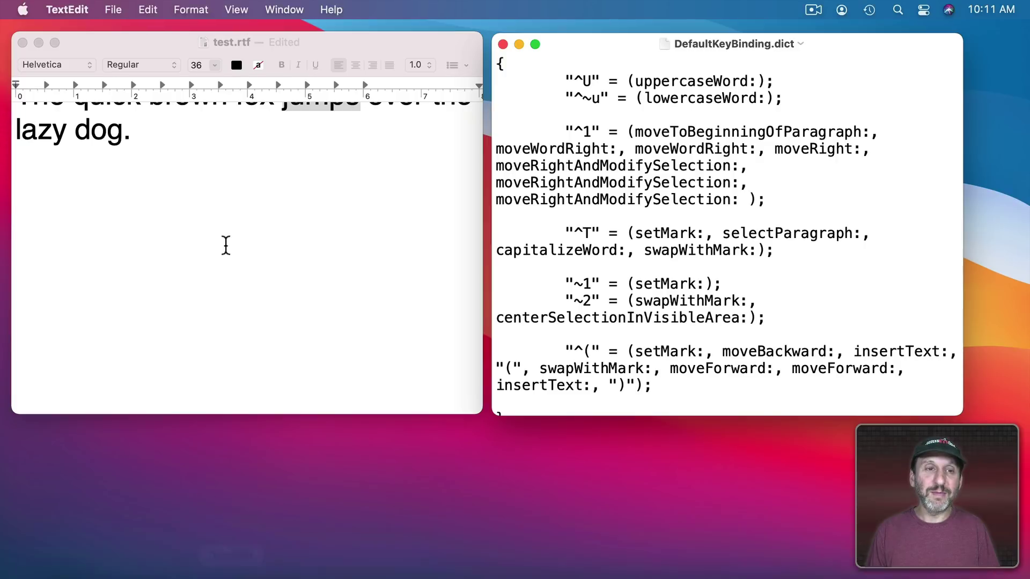
Test the "^(" binding on the words "quick brown" in test.rtf, then undo the inserted parentheses.
left_click(203, 170)
left_click(204, 169)
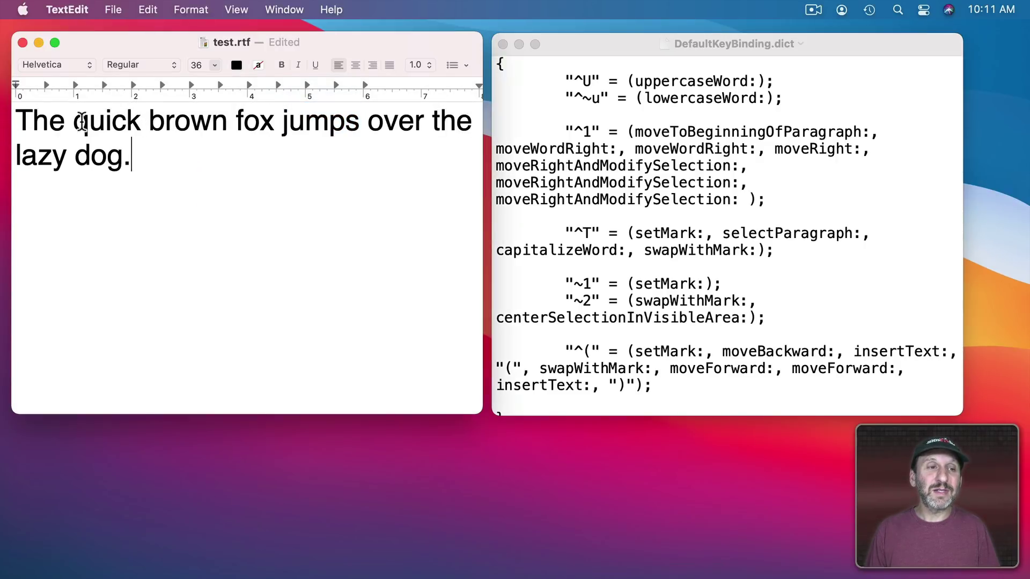
left_click_drag(81, 122, 225, 121)
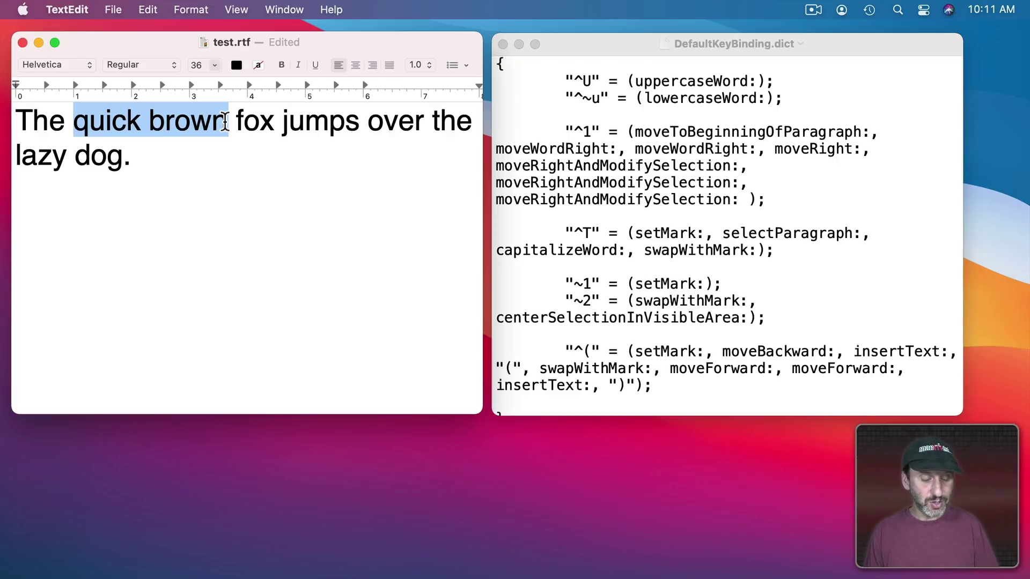
key("ctrl+shift")
key("ctrl+shift+9")
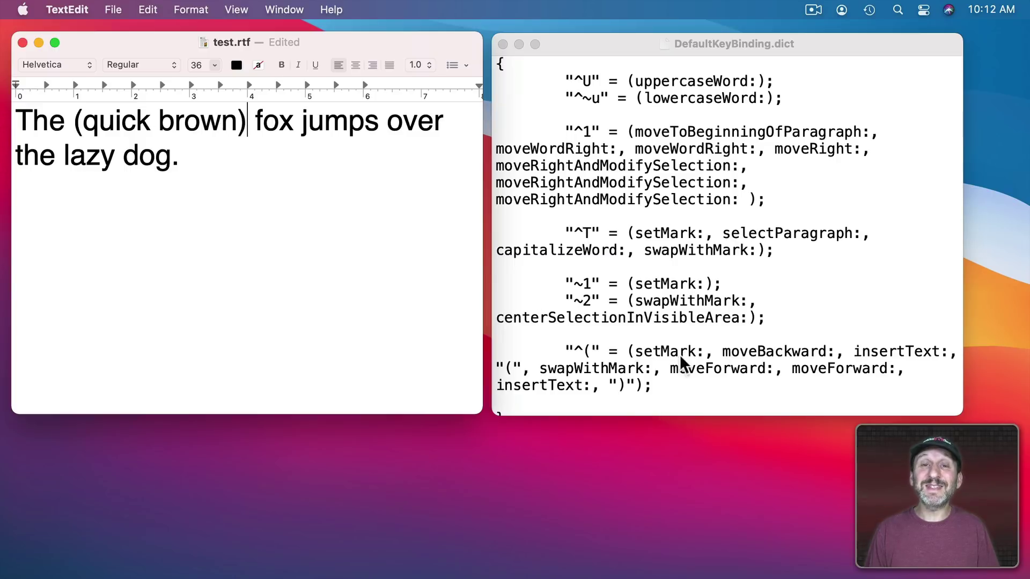
key("super+z")
Below the "^(" entry, add a blank line and an indented "^2" = (insertText:, "This is a test. "); line.
left_click(669, 392)
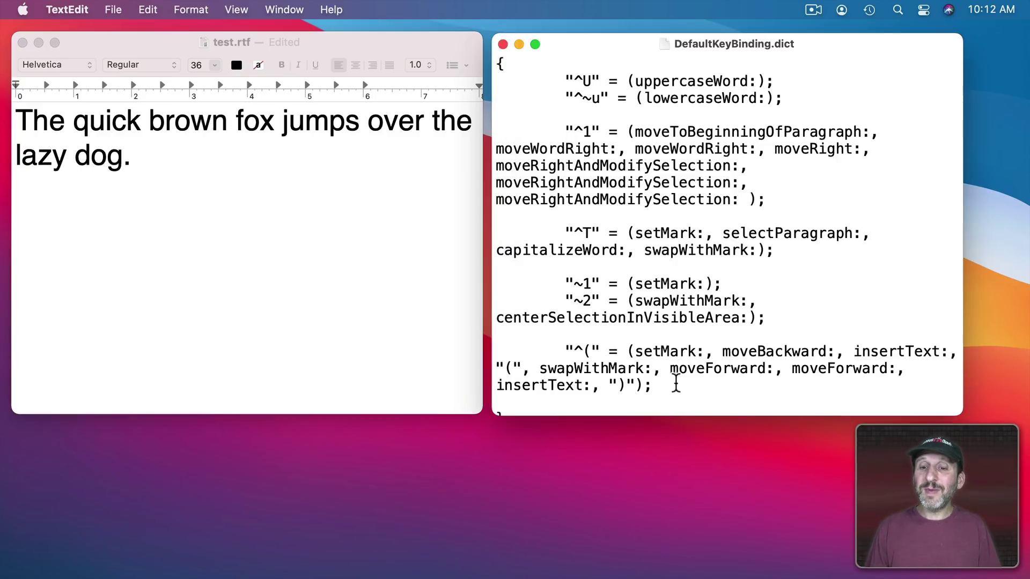
left_click(676, 382)
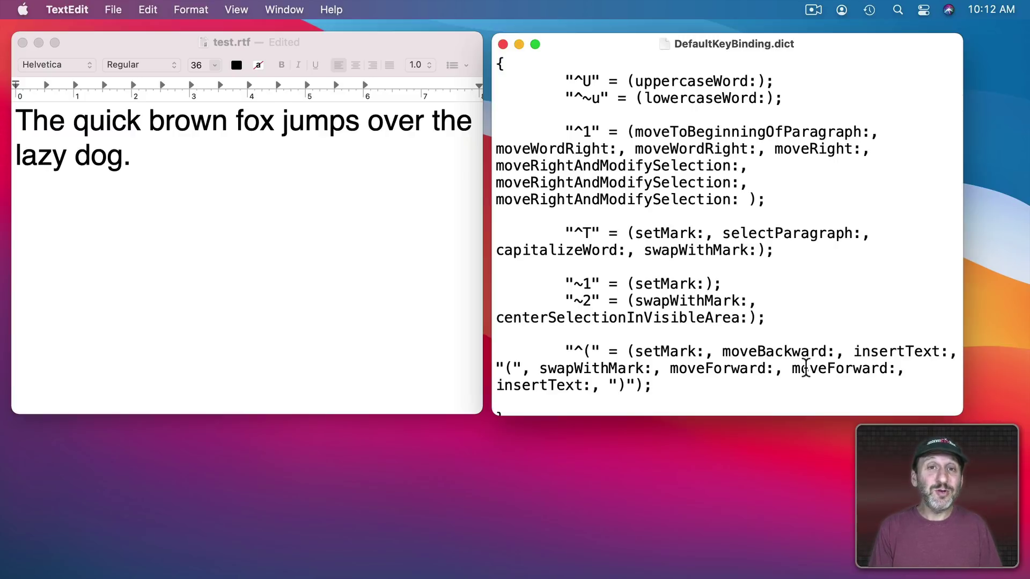
key("Return")
type("\"^2\" = (insertText:, \"This is a test. \");")
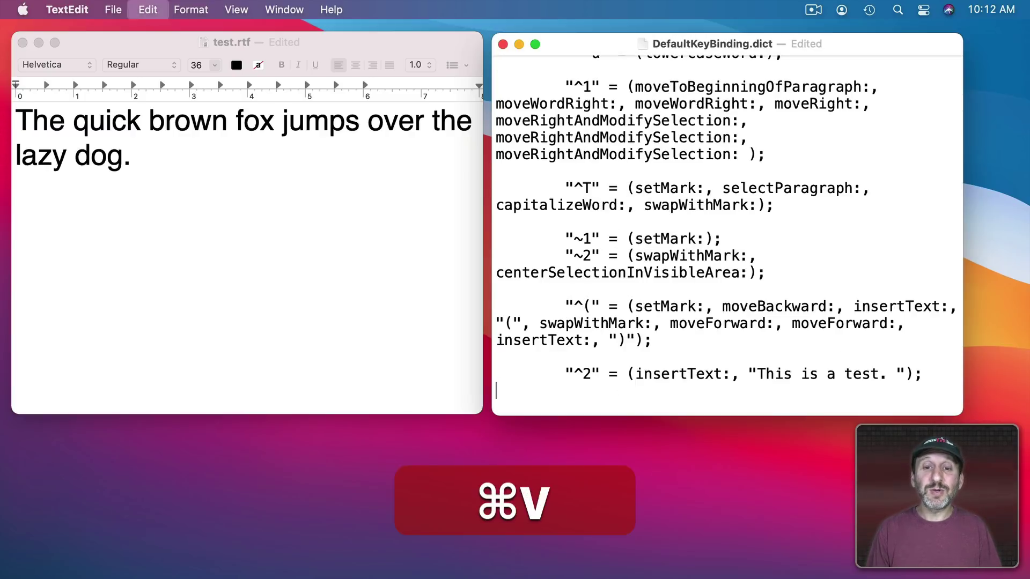
scroll(729, 315, "down", 1)
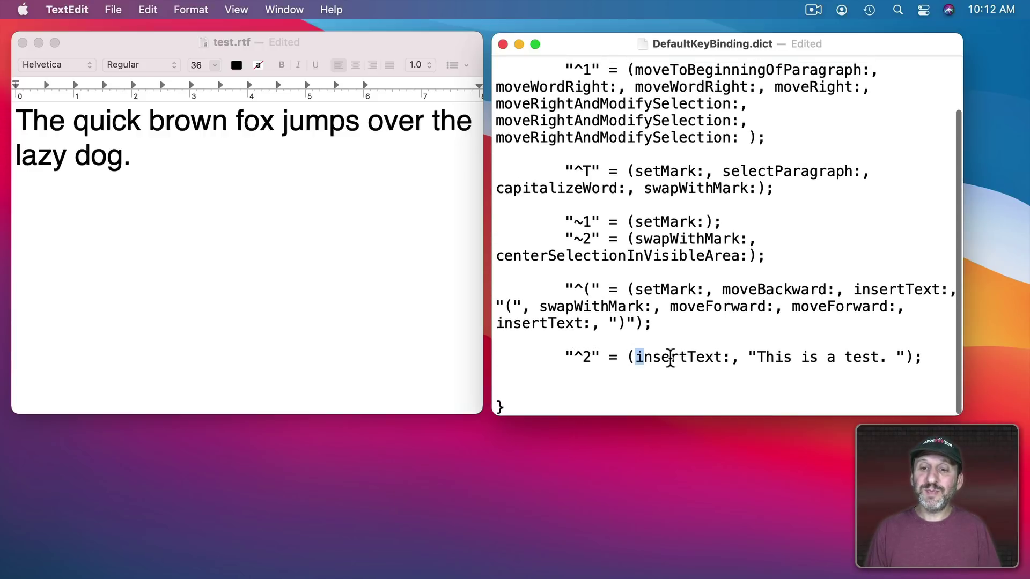
left_click_drag(636, 357, 908, 356)
left_click(846, 346)
Quit and relaunch TextEdit, then test the "^2" binding on a new line below "lazy dog." in test.rtf.
key("super+q")
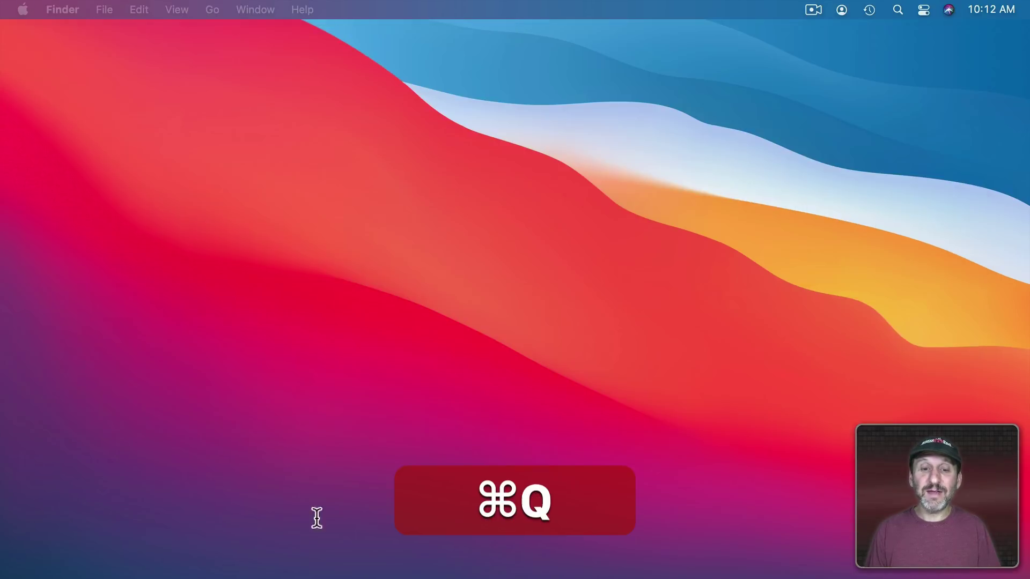
left_click(232, 558)
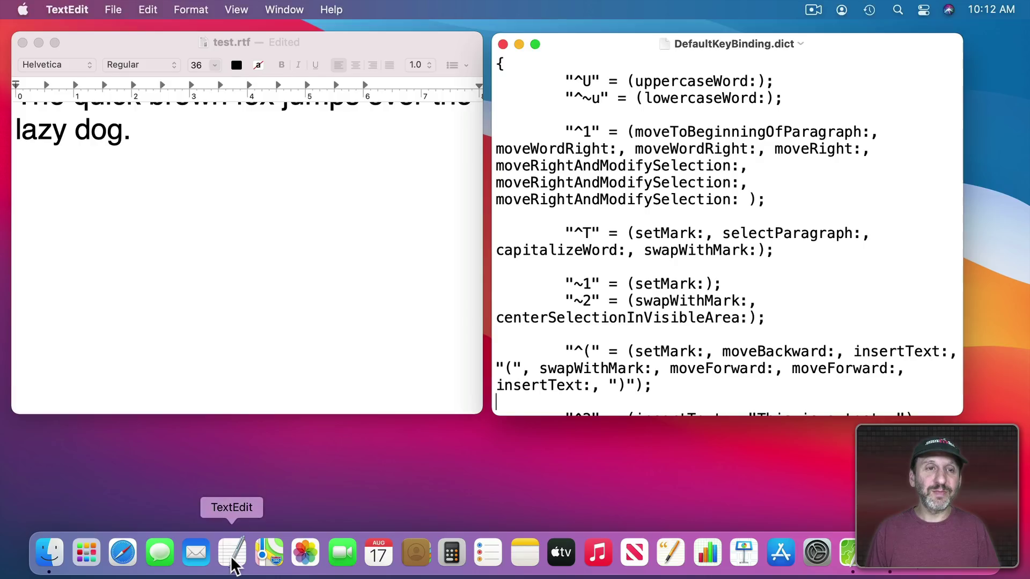
key("ctrl")
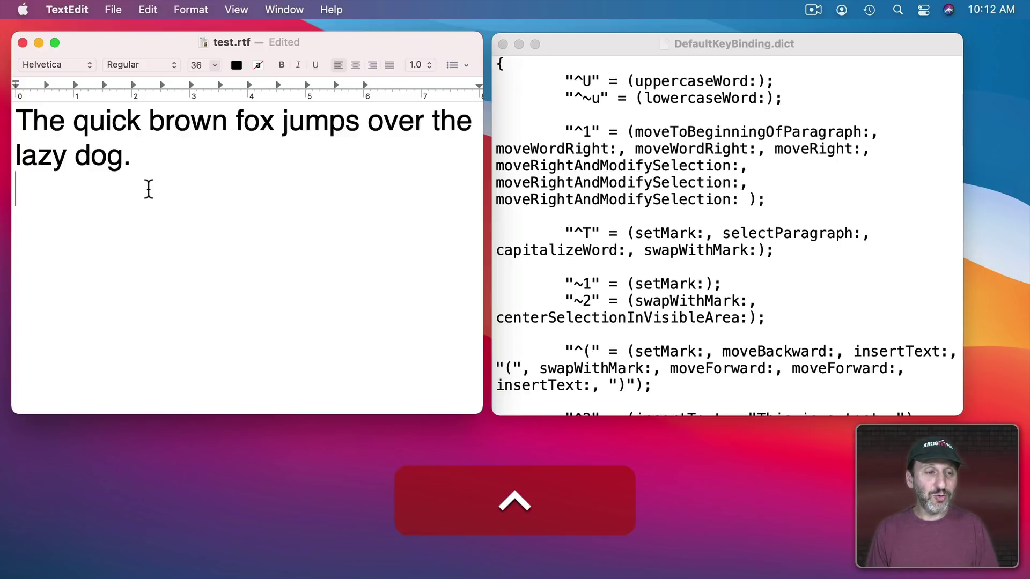
key("ctrl+2")
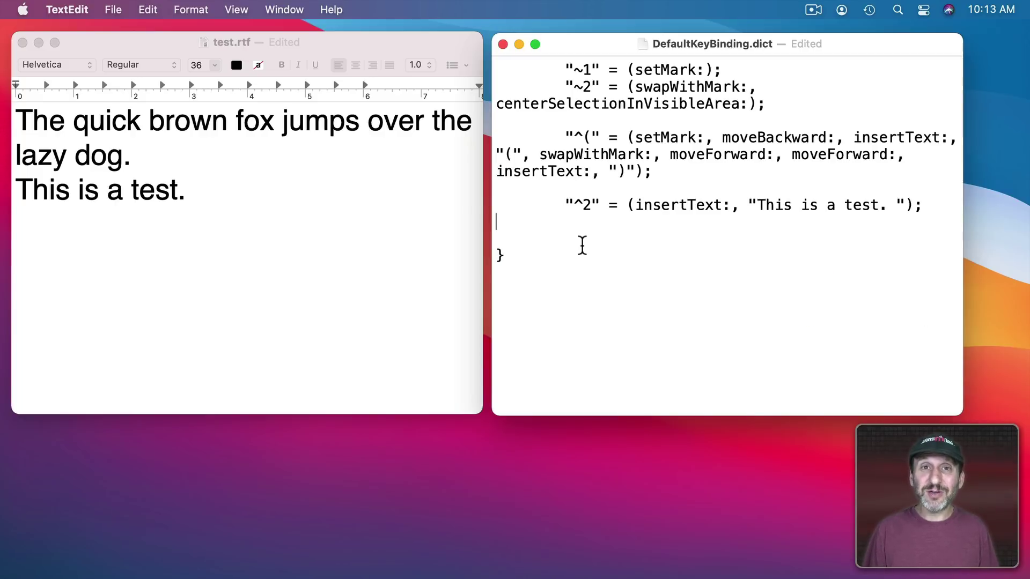
Below the "^2" entry, add a "^t" block whose keys a, b and c insert "This is a test. ", "Another test. " and "More testing! ".
left_click(577, 220)
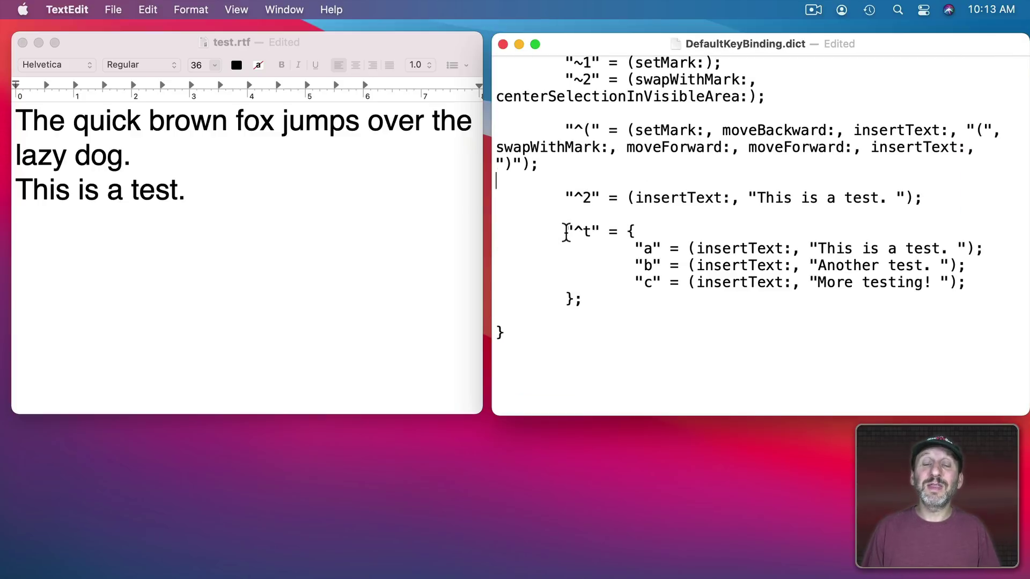
Examine the "^t" prefix key and its nested "a", "b" and "c" insertText: entries.
left_click_drag(566, 230, 599, 230)
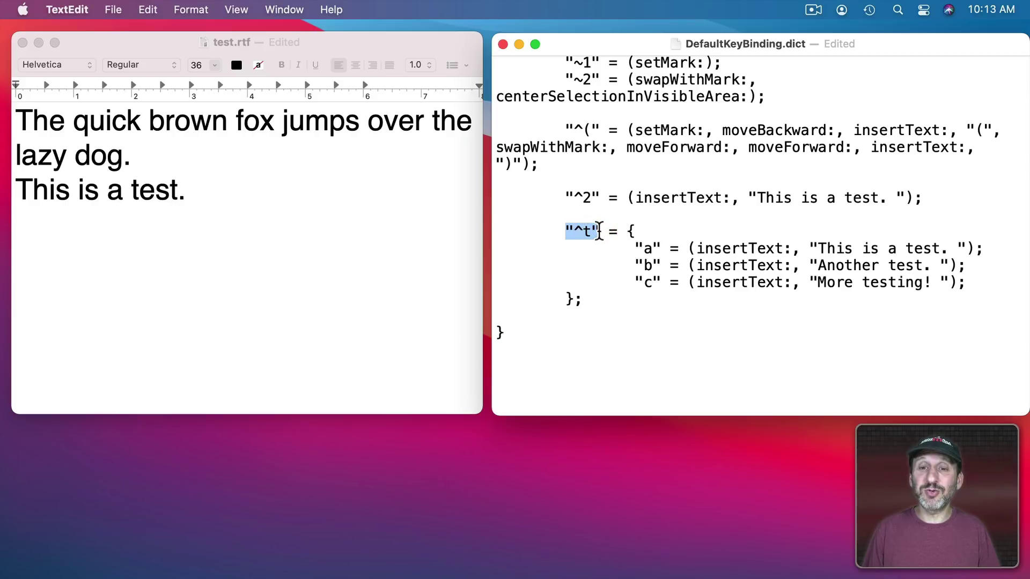
left_click(637, 231)
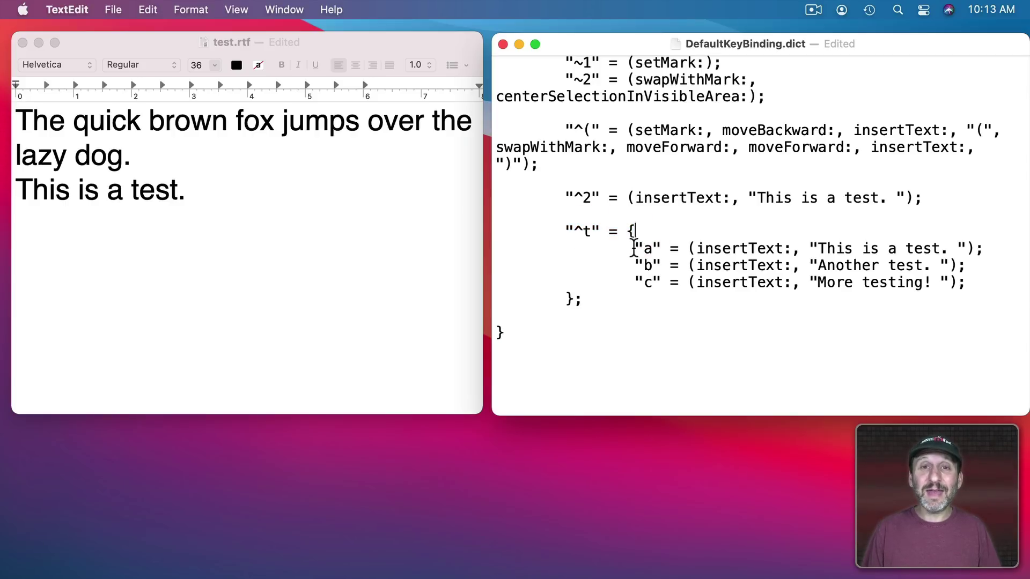
left_click_drag(635, 249, 974, 287)
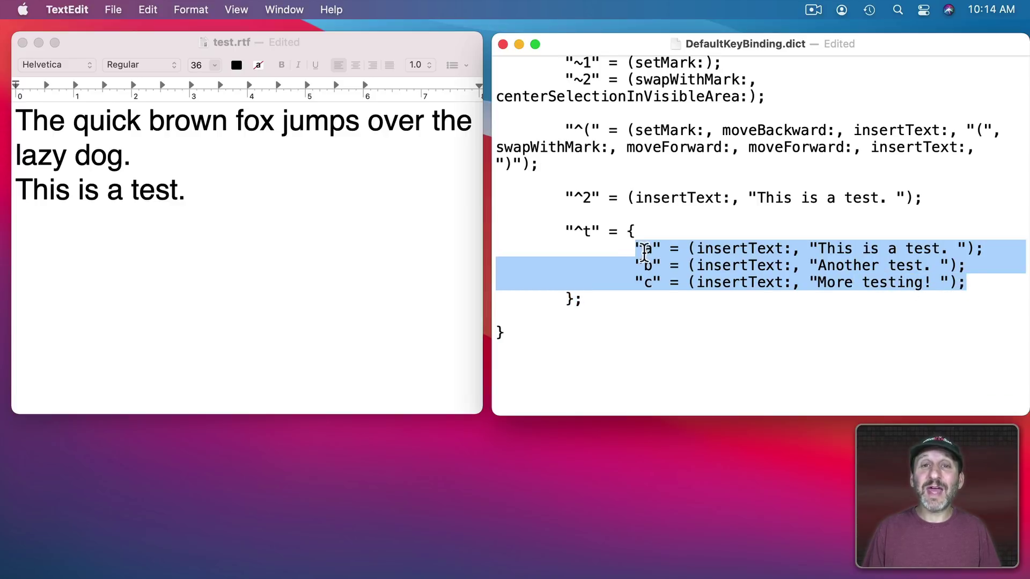
left_click_drag(565, 232, 597, 232)
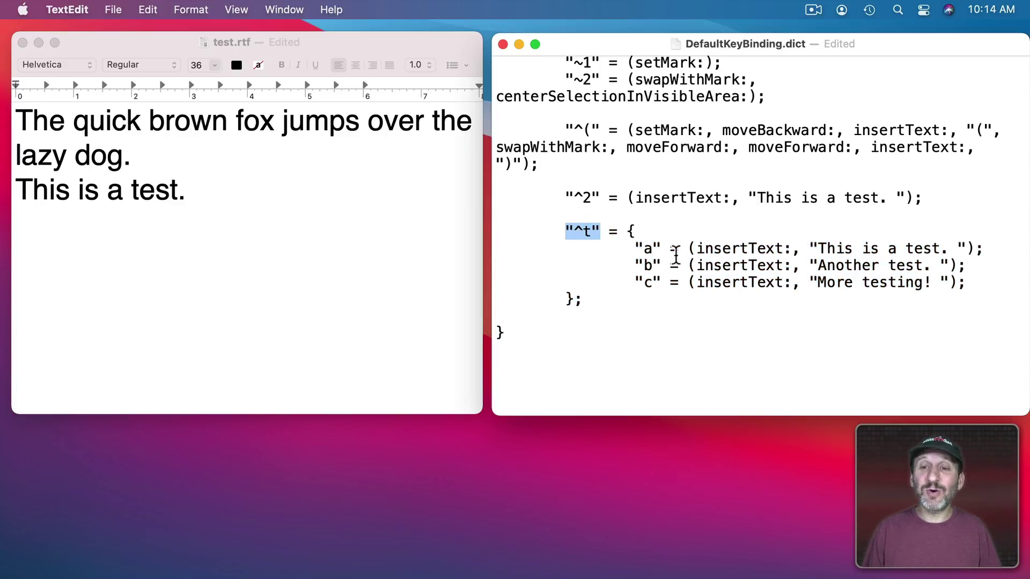
left_click_drag(689, 248, 981, 248)
key("super+c")
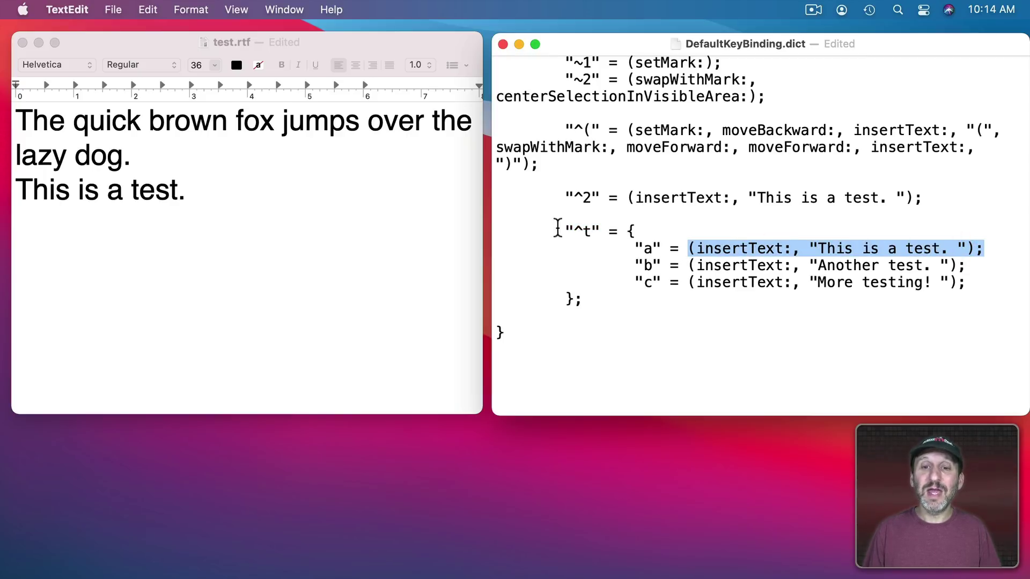
left_click_drag(563, 230, 597, 230)
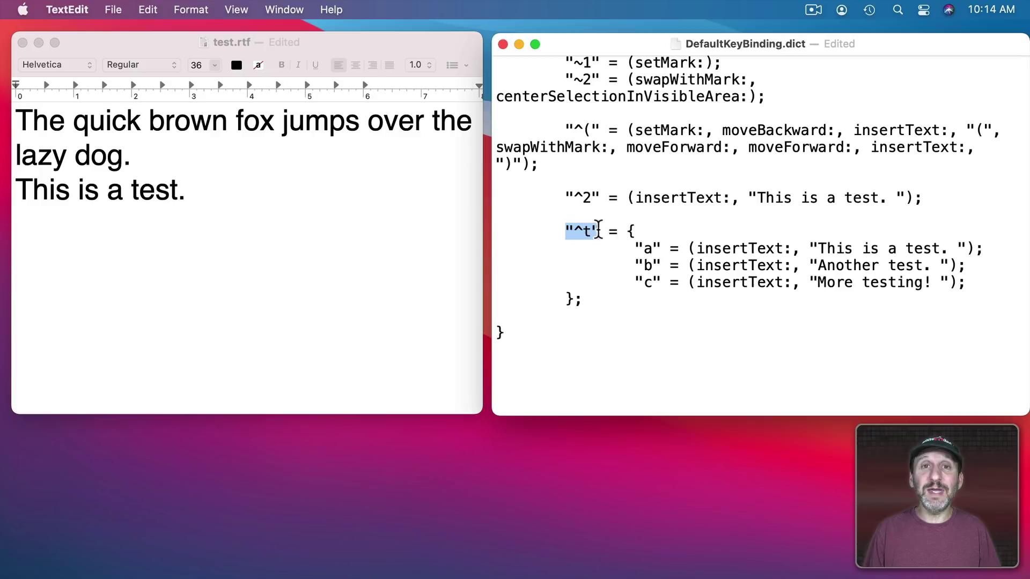
double_click(648, 248)
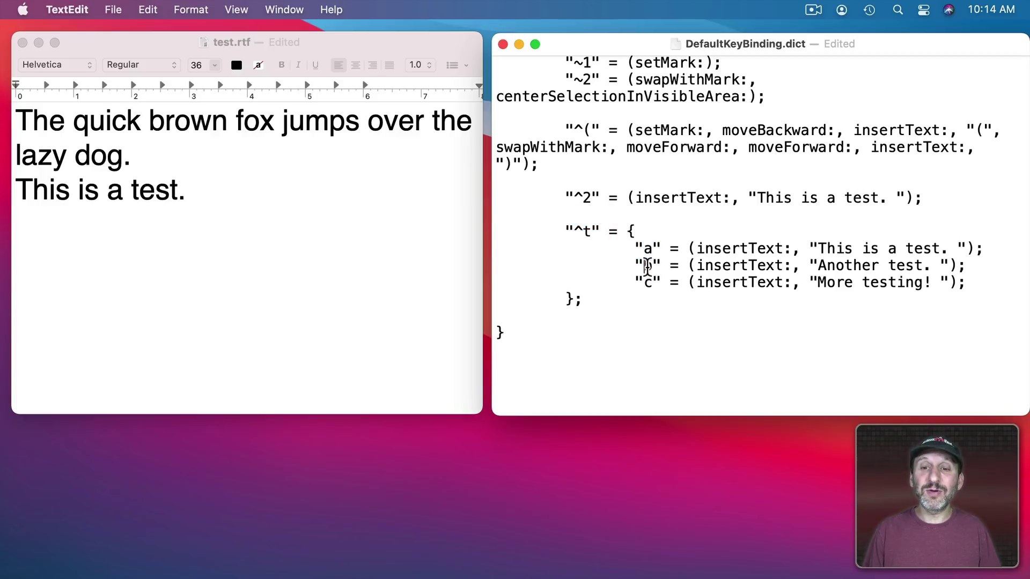
double_click(649, 265)
double_click(651, 281)
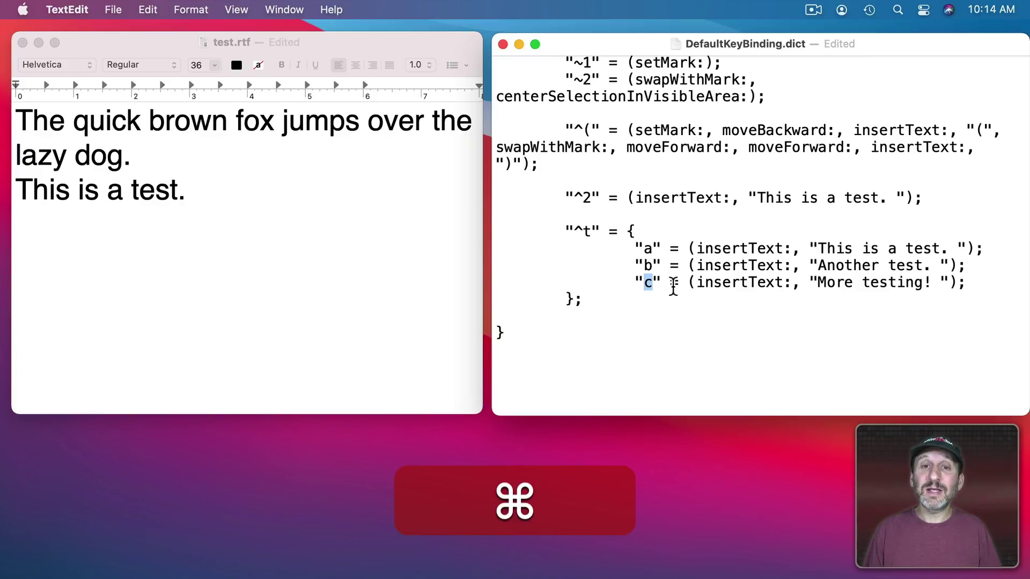
Save DefaultKeyBinding.dict with the "^t" block, then quit and relaunch TextEdit.
key("super+s")
key("super+q")
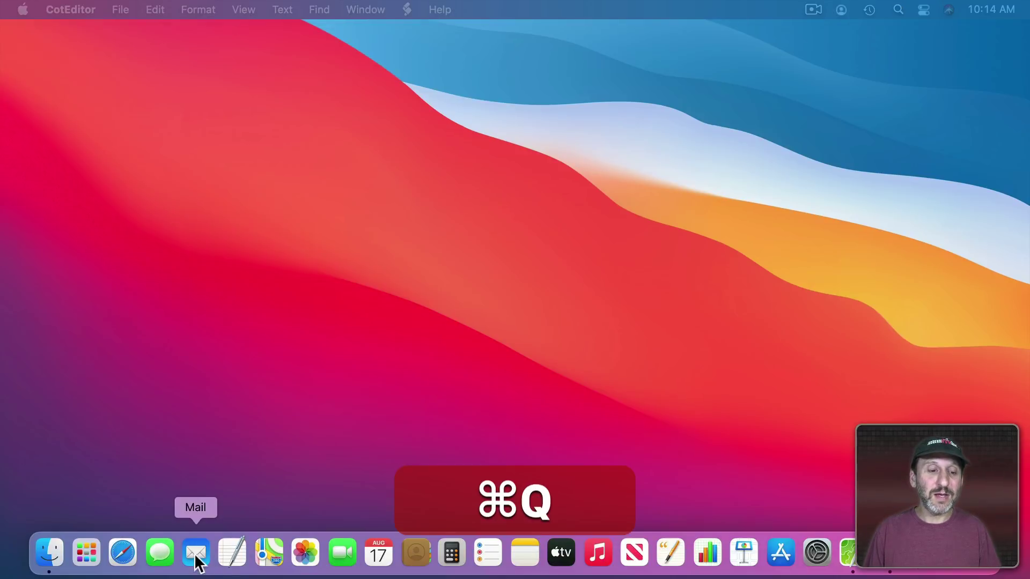
left_click(228, 548)
Test the "^t" binding in test.rtf with the second keys a, b and c, each on its own new line.
key("Return")
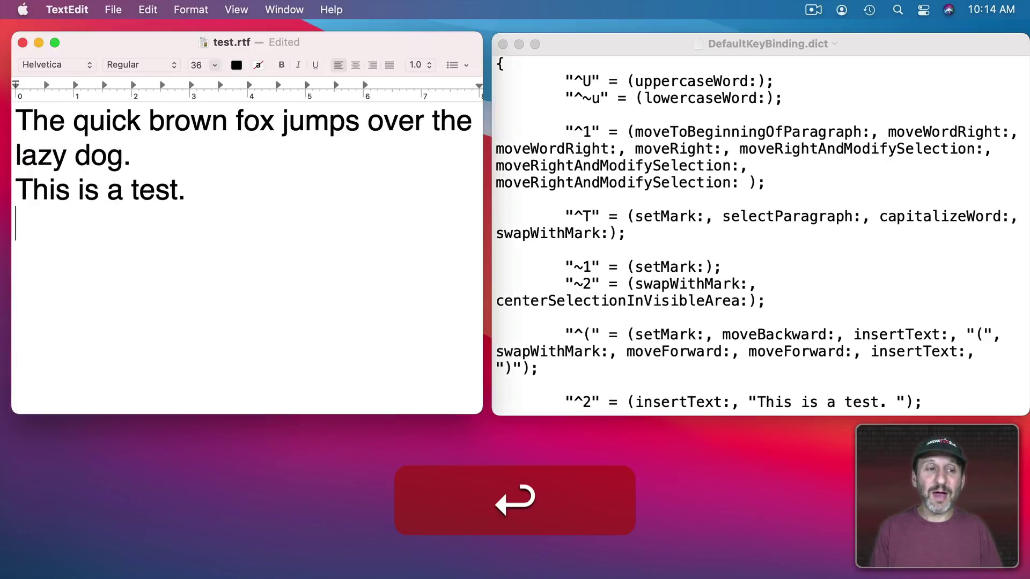
key("ctrl+t")
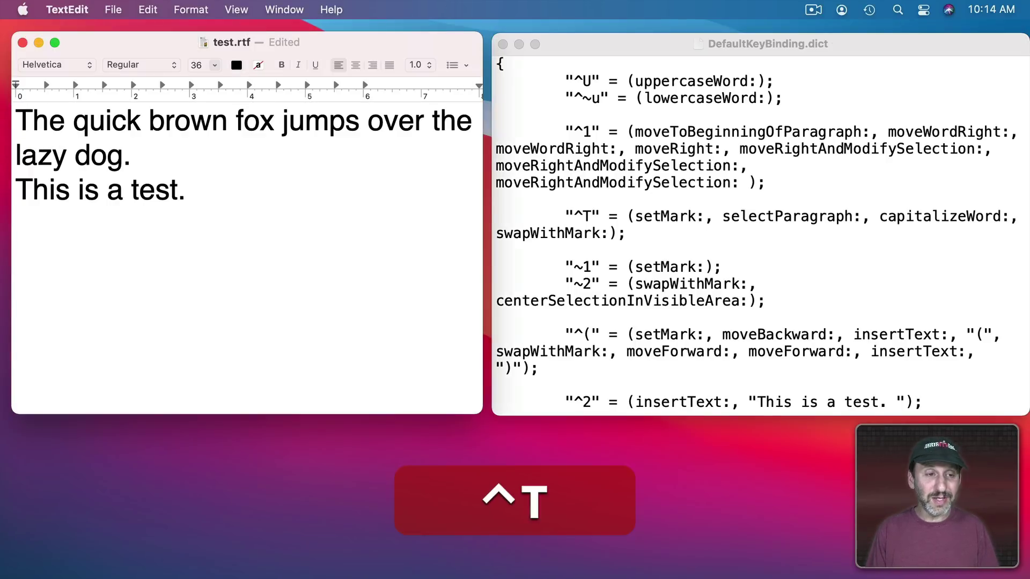
key("a")
key("Return")
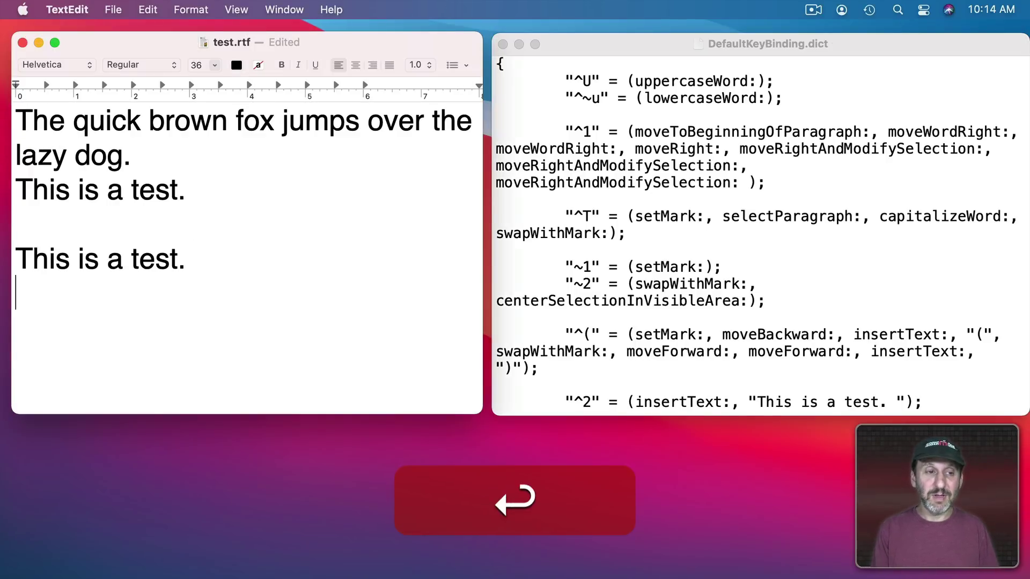
key("ctrl+t")
key("ctrl+b")
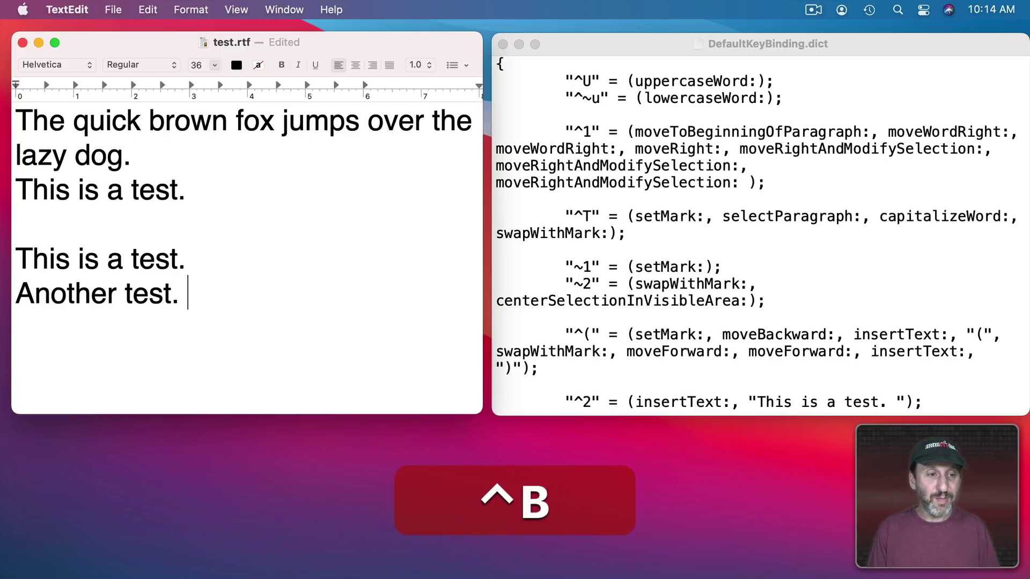
key("ctrl+Return")
key("ctrl+t")
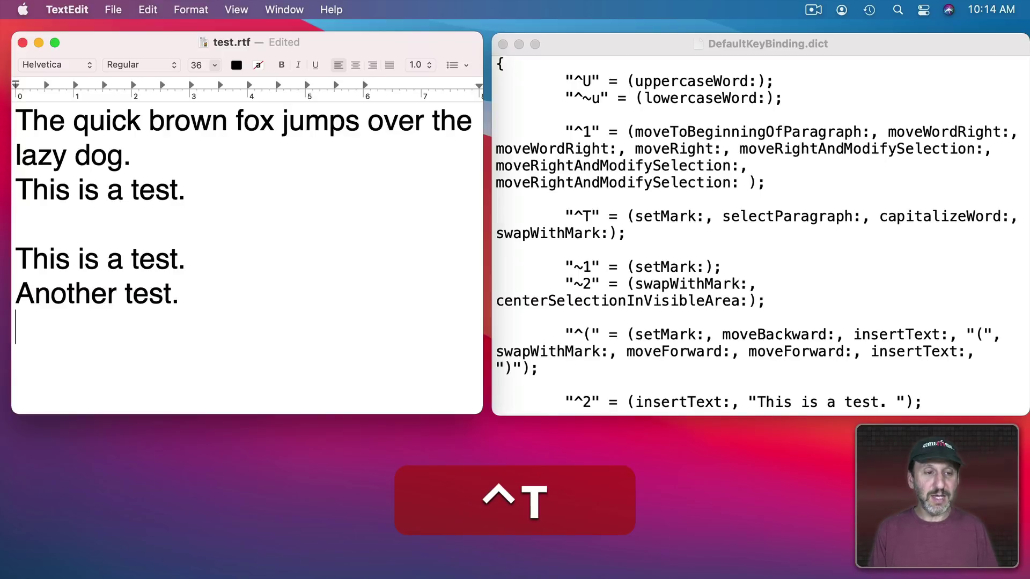
key("c")
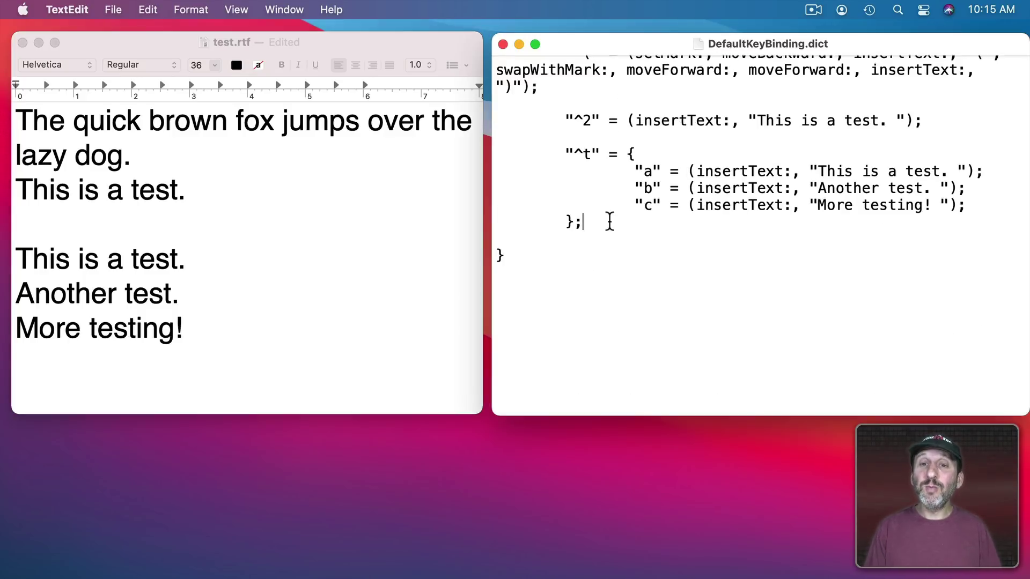
Below the "^t" block, add a blank line and an indented "#1" = (insertText:, "This is a test. "); line.
key("Return")
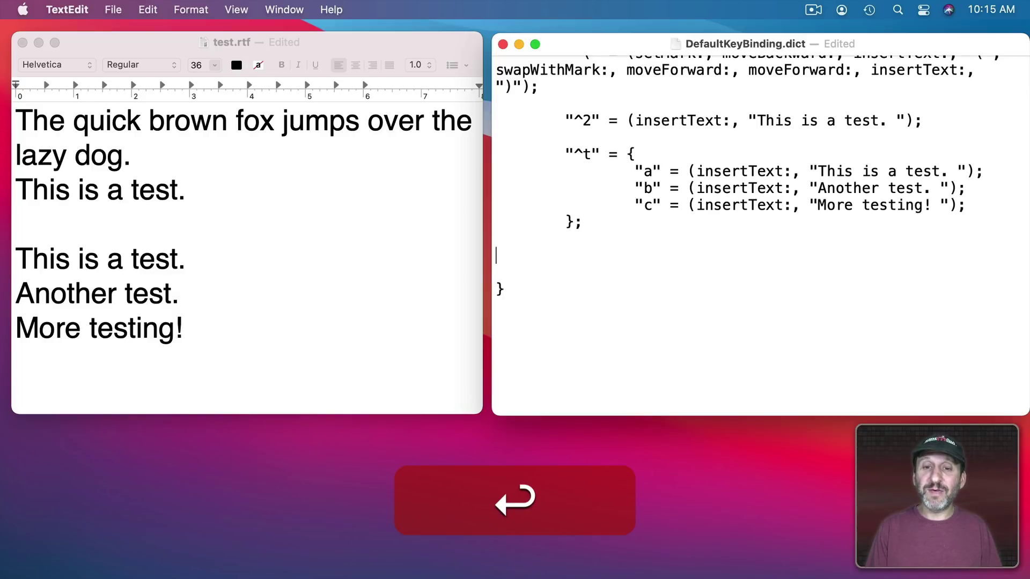
key("Tab")
type("\"#")
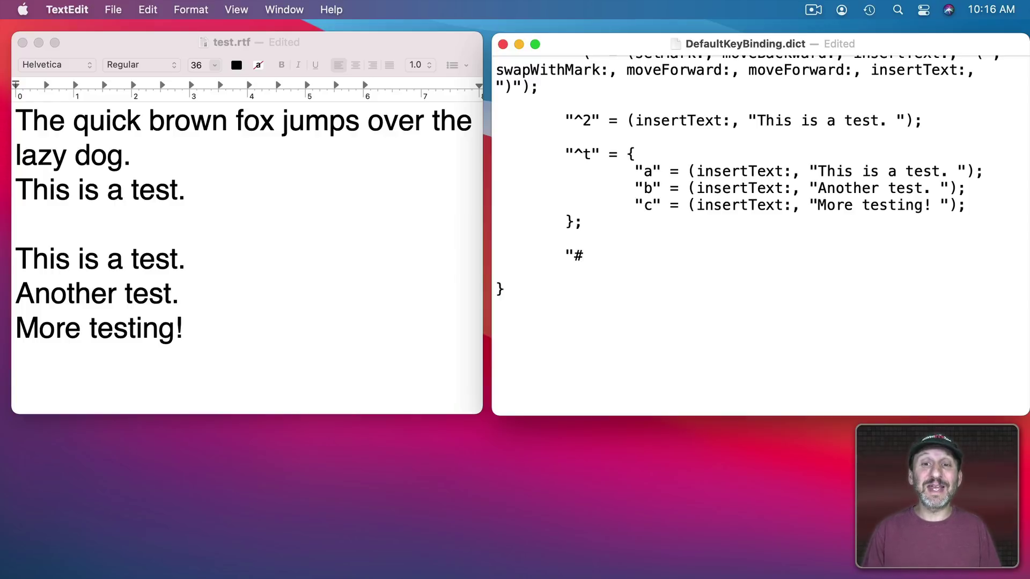
type("1")
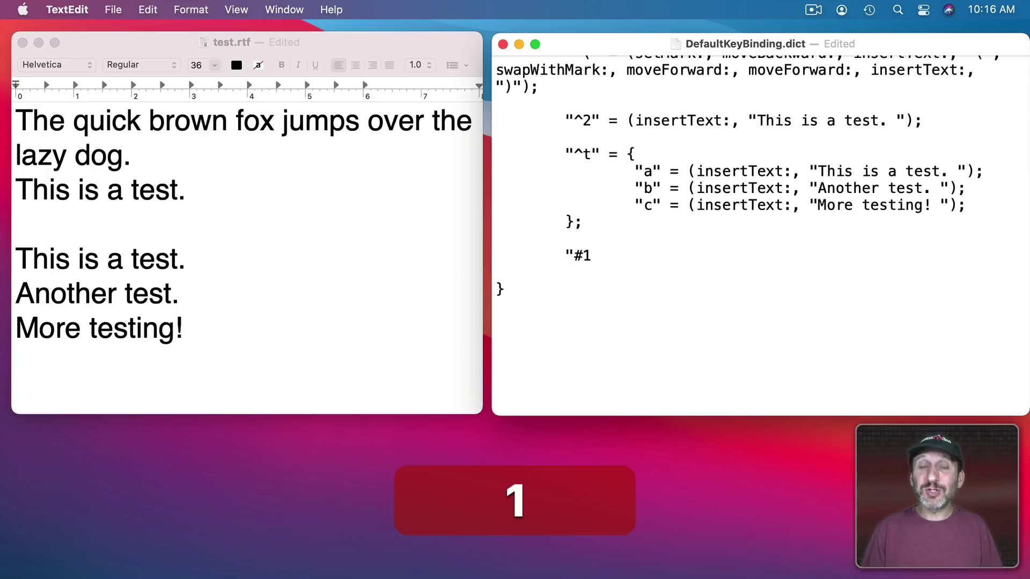
type("\"")
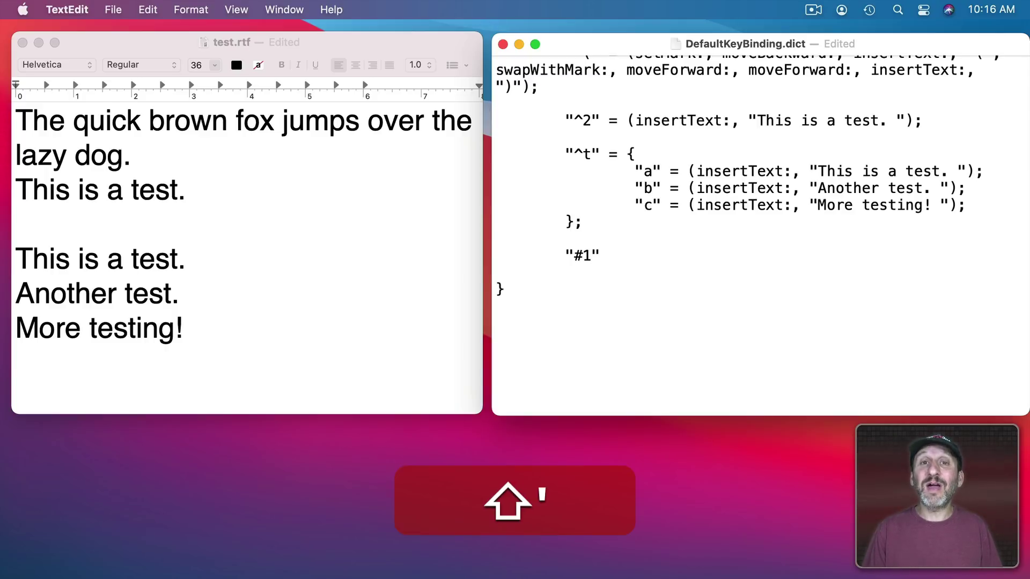
type(" =")
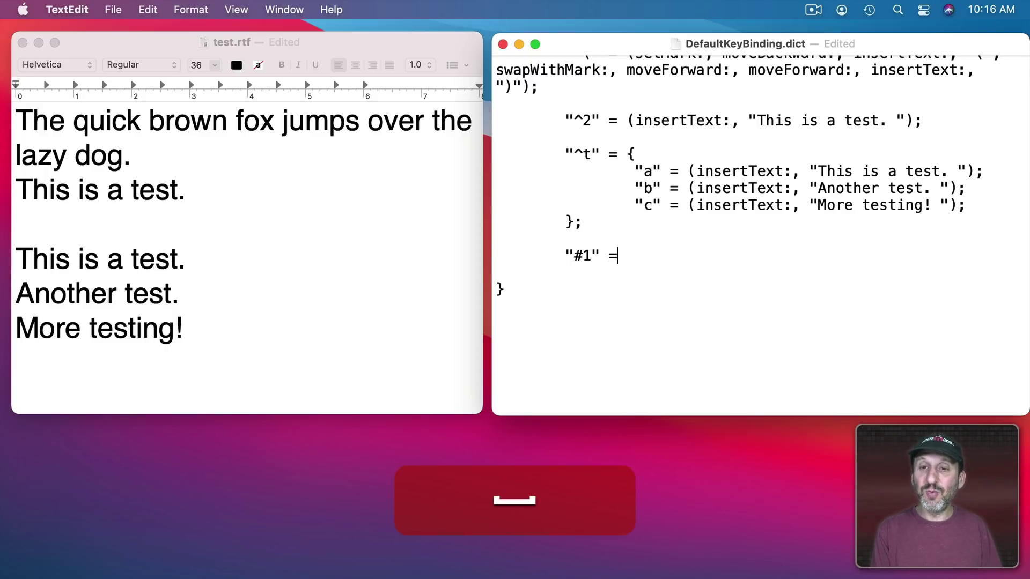
key("shift")
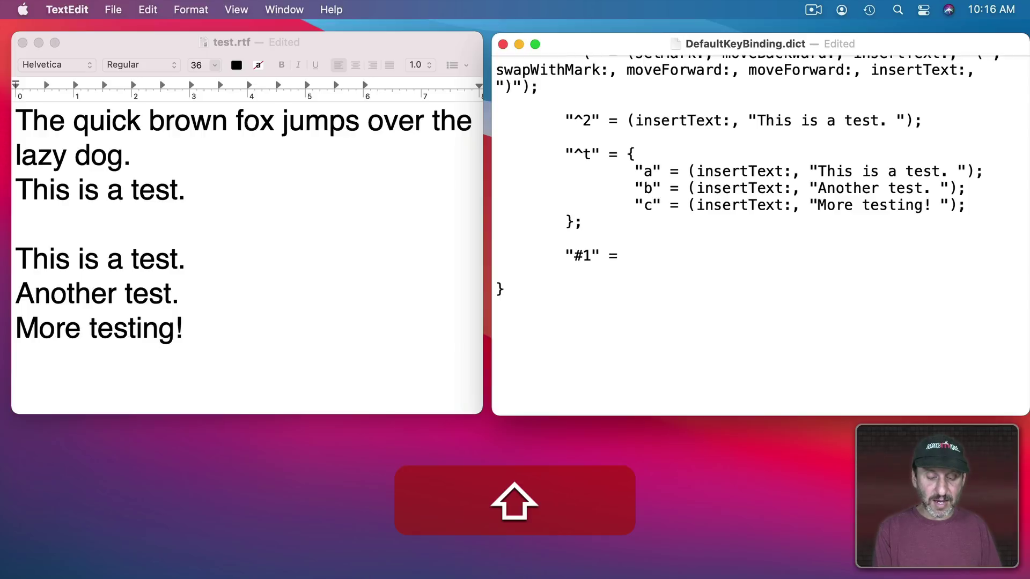
type("(")
key("super+v")
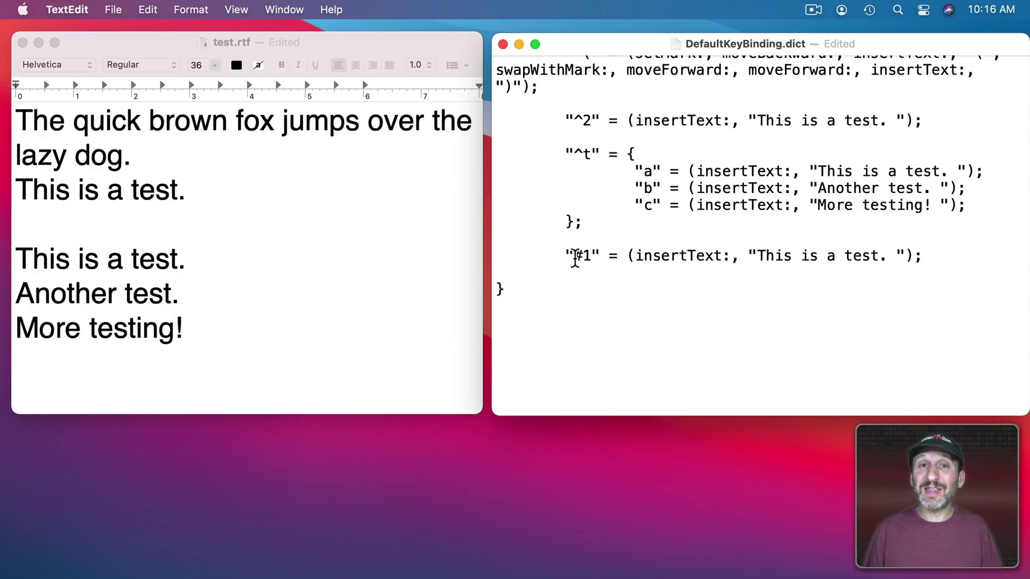
Save DefaultKeyBinding.dict with the "#1" entry, then quit and relaunch TextEdit.
key("super+s")
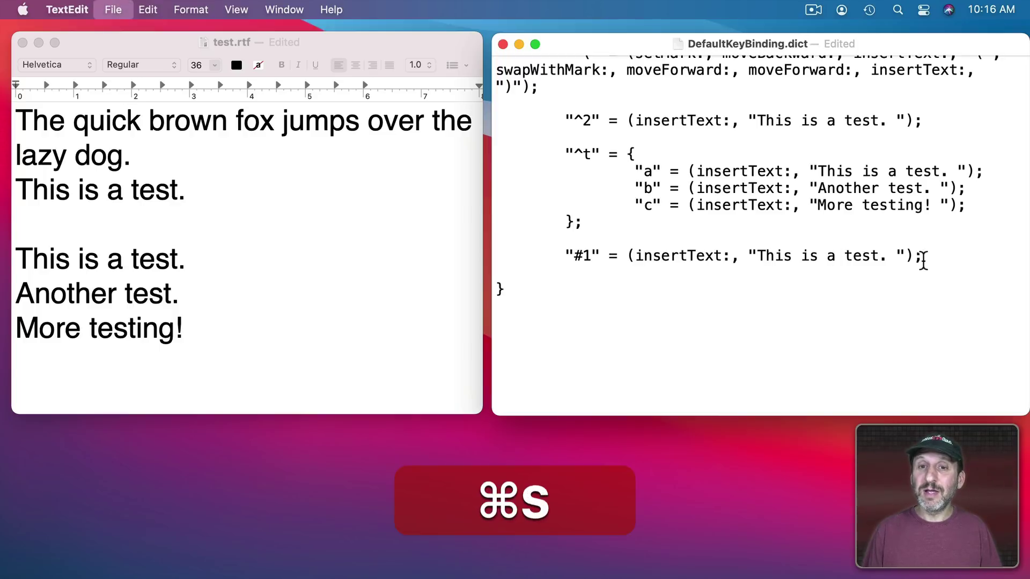
key("super+q")
left_click(230, 551)
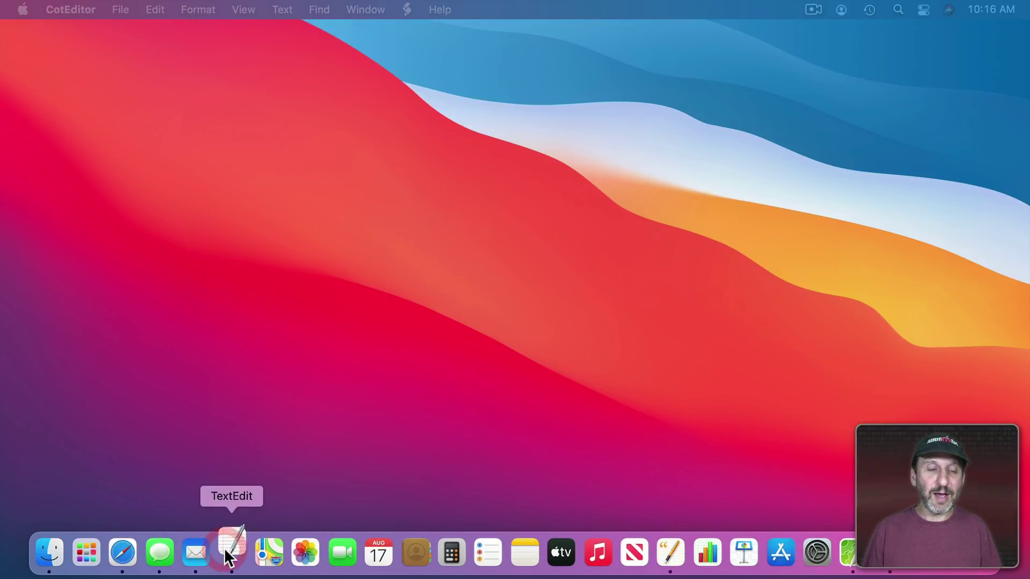
Use the custom text-insertion binding to insert "This is a test. " on a new line below "More testing!" in test.rtf.
left_click(106, 391)
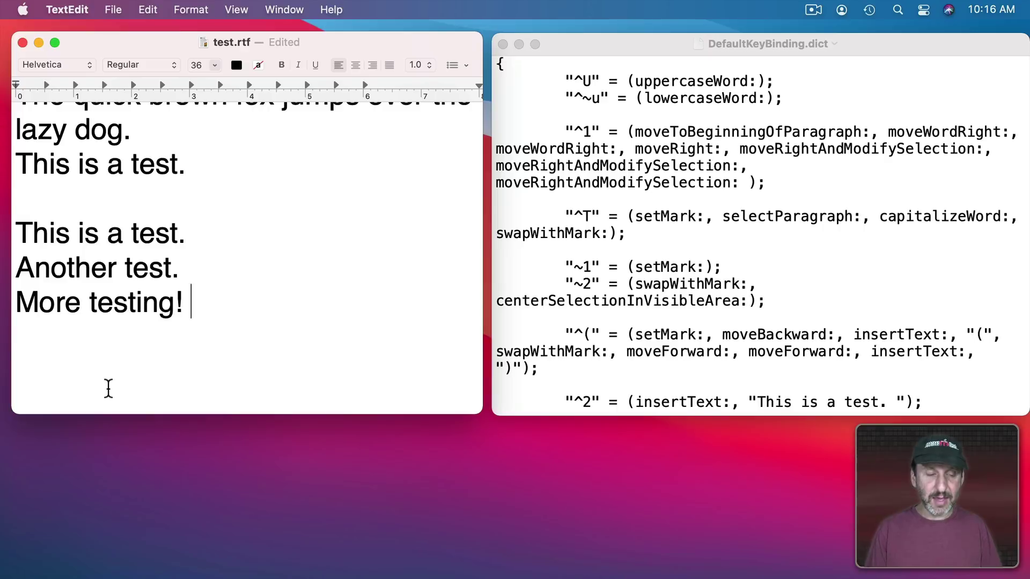
key("Return")
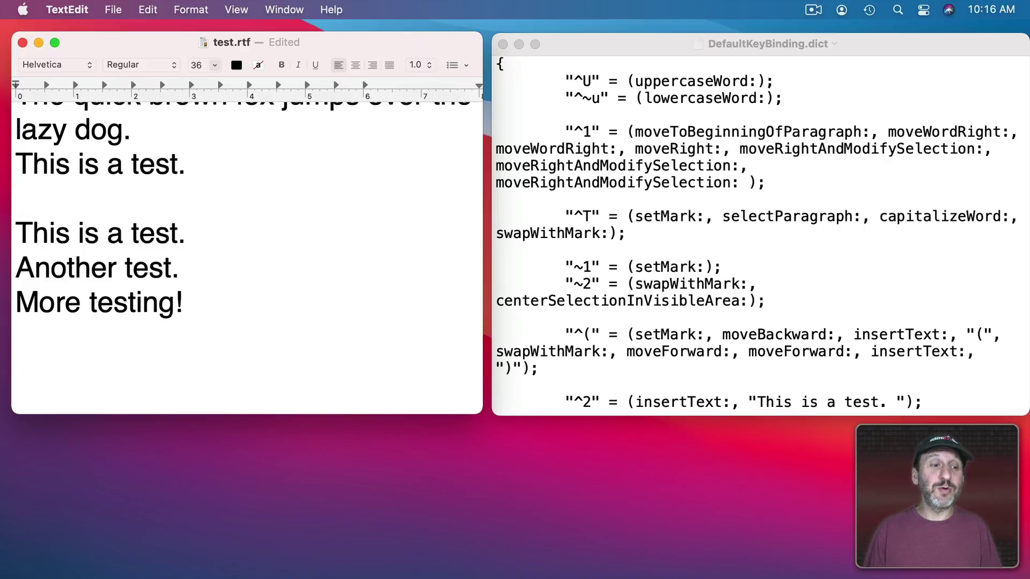
key("ctrl+2")
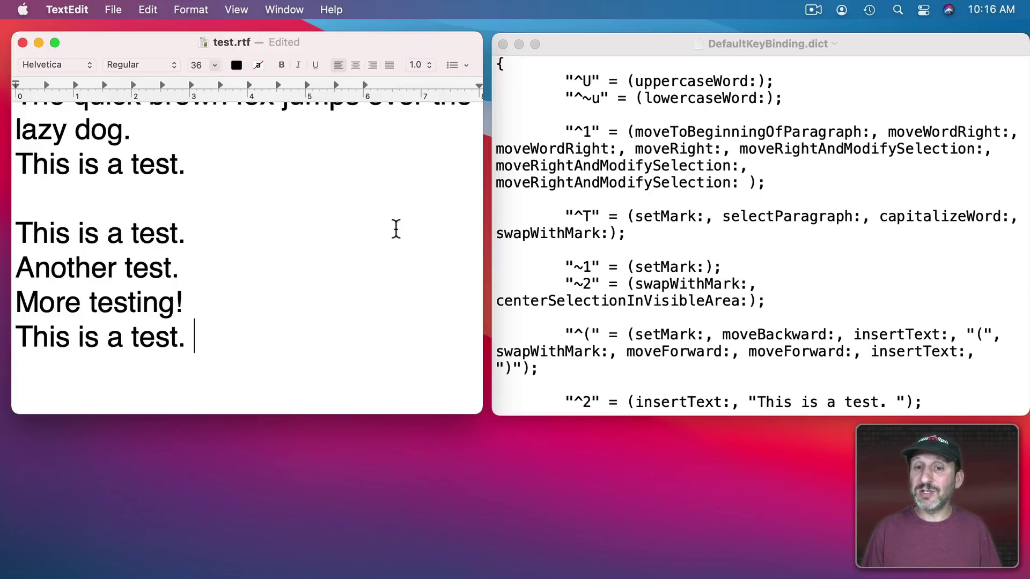
scroll(621, 267, "down", 5)
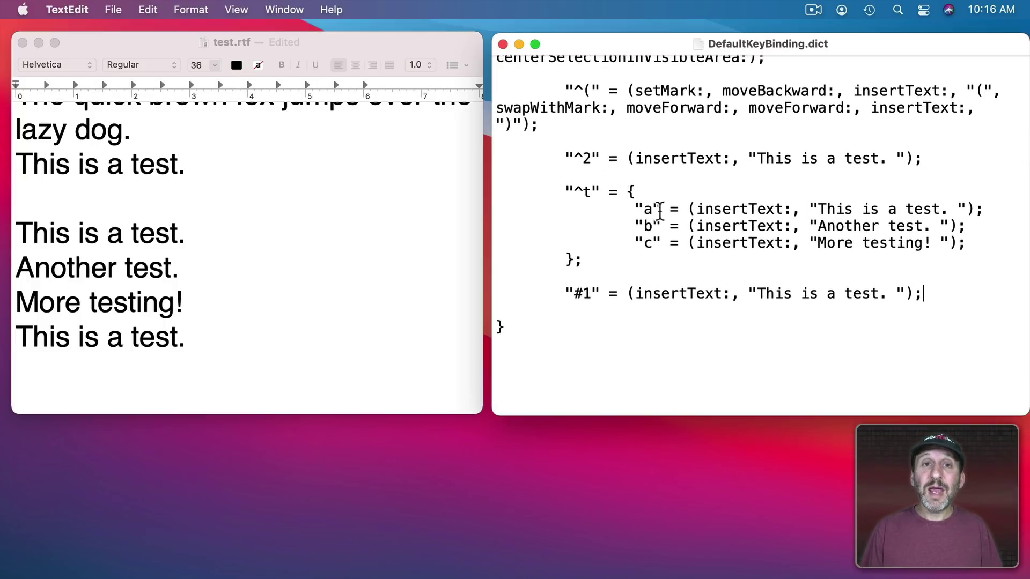
left_click(926, 292)
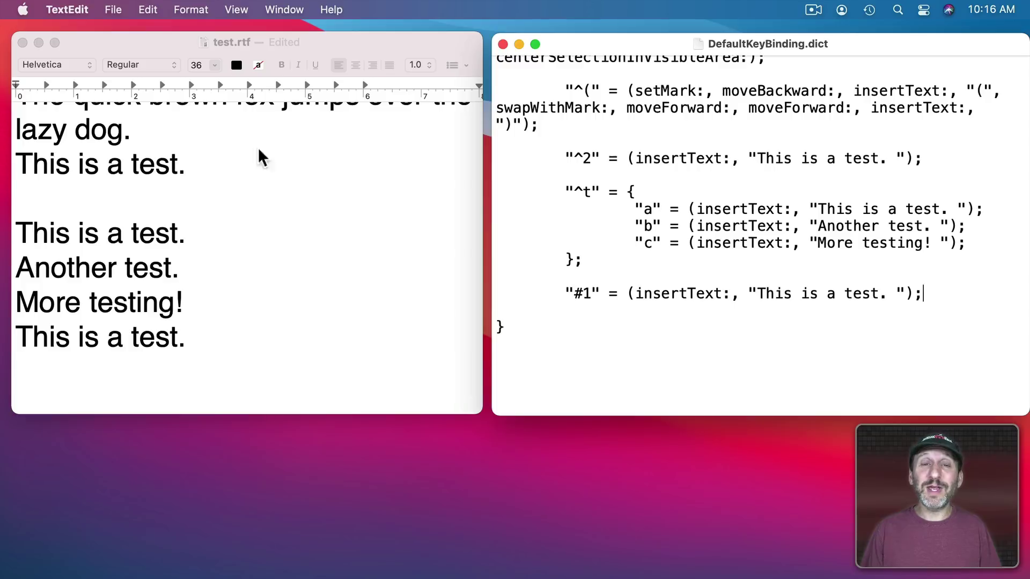
mouse_move(645, 577)
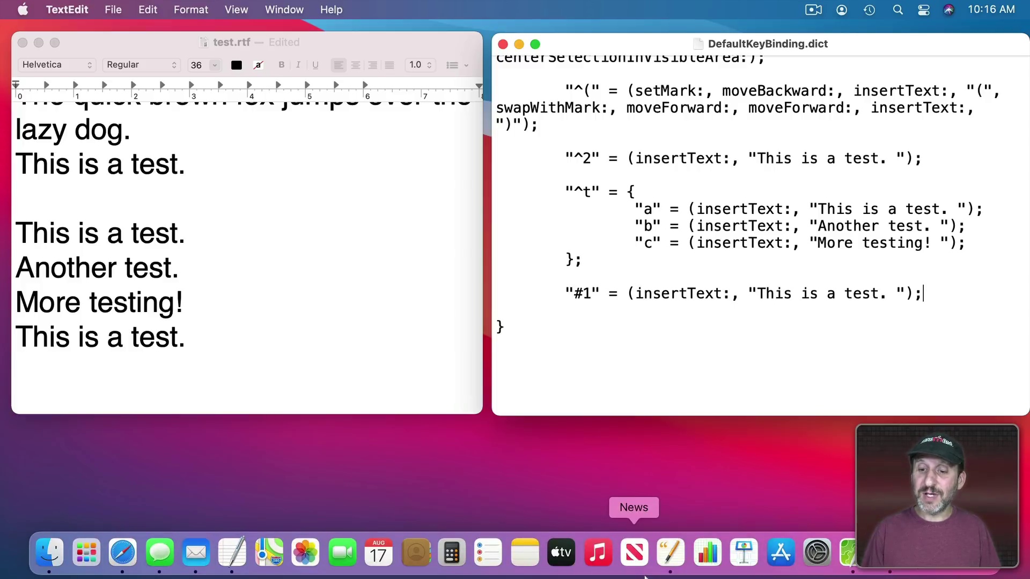
Switch to Pages and test the bindings in the blank document: insert "This is a test. " with "^2" and uppercase it with "^U".
left_click(673, 552)
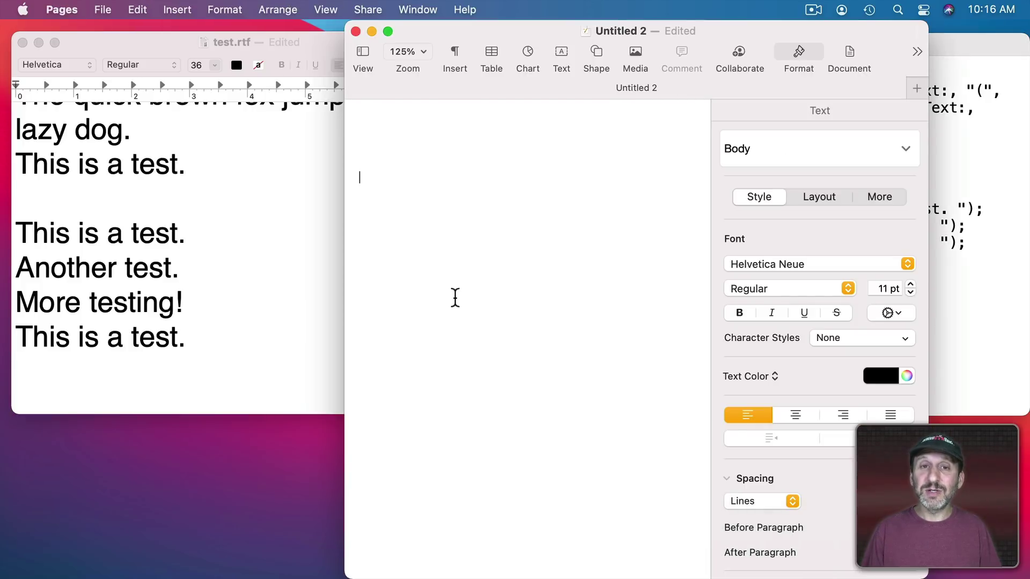
key("ctrl")
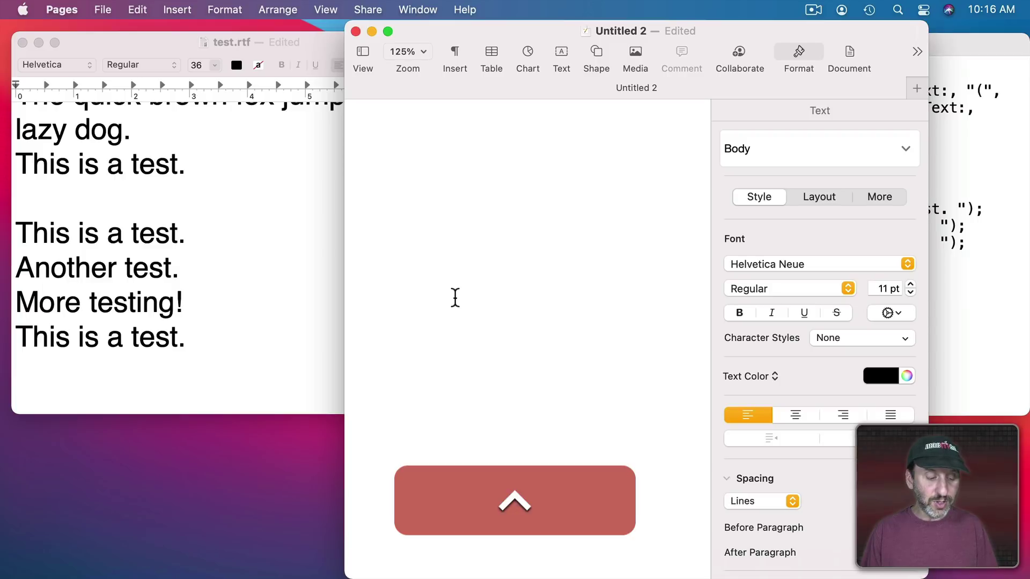
key("ctrl+2")
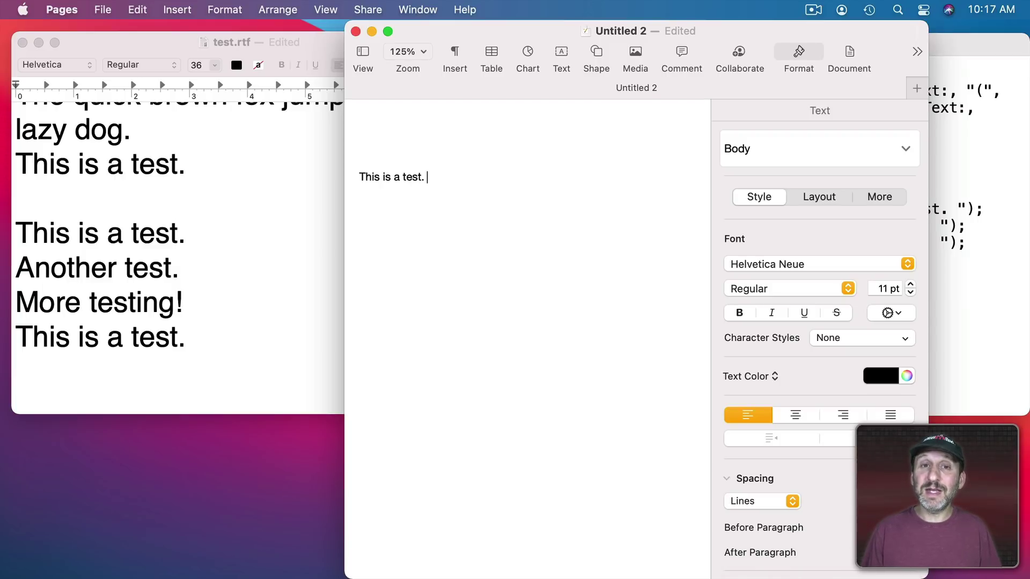
left_click_drag(428, 175, 327, 189)
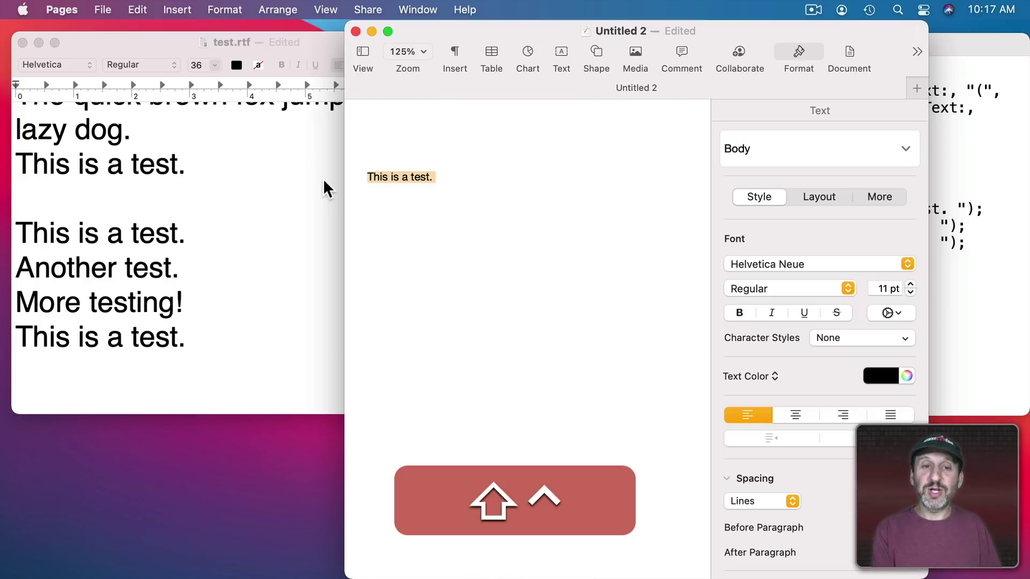
key("ctrl+shift+u")
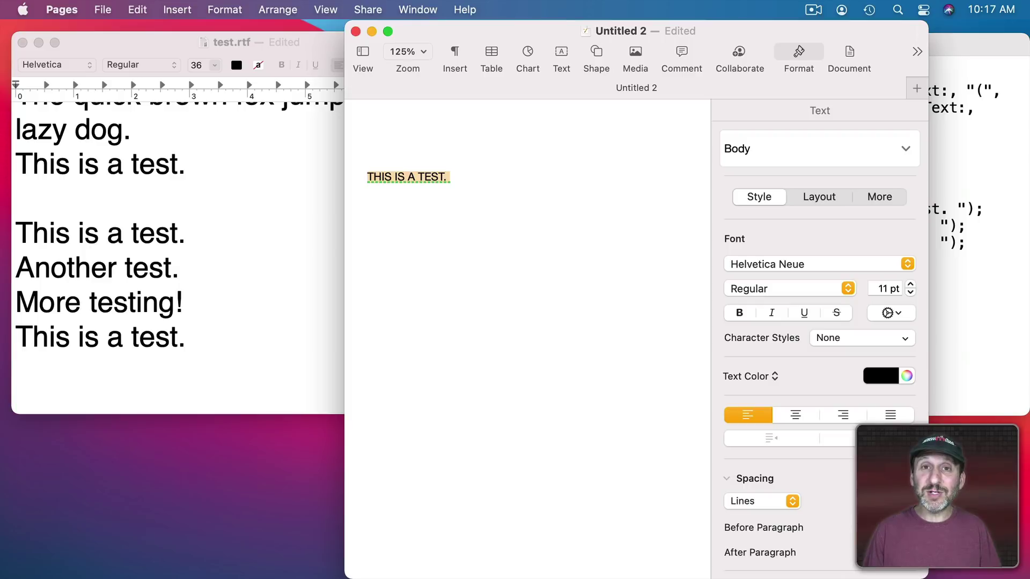
Test the "^2" and "^U" bindings in the body of a new Mail message, and "^2" in the Messages text field.
key("ctrl+shift+m")
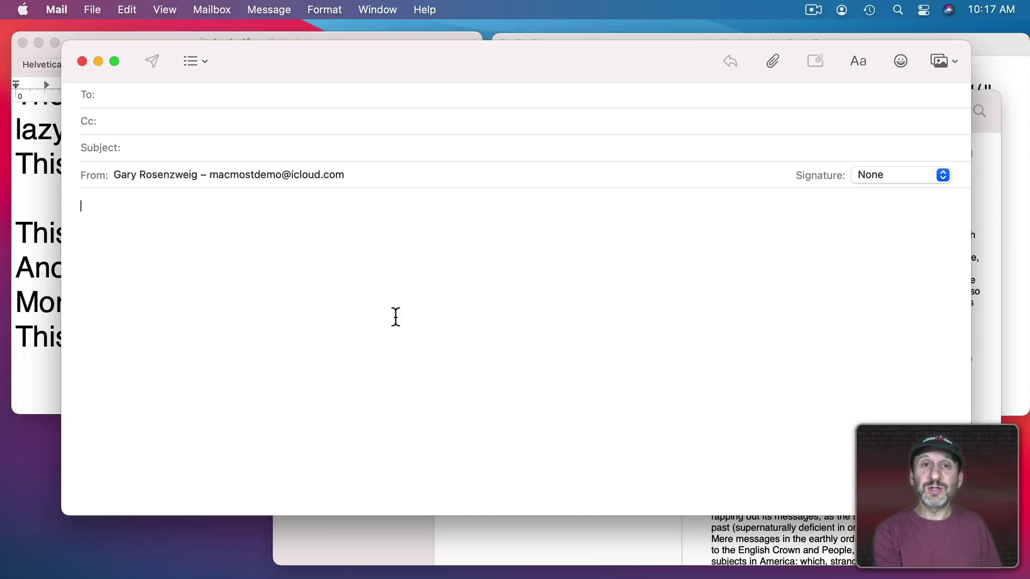
key("ctrl+2")
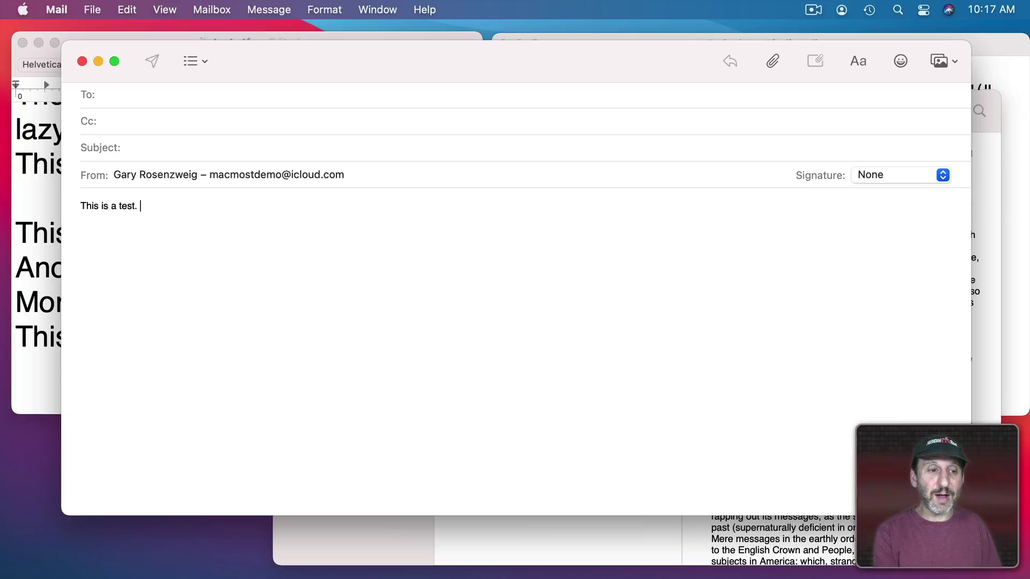
key("super+a")
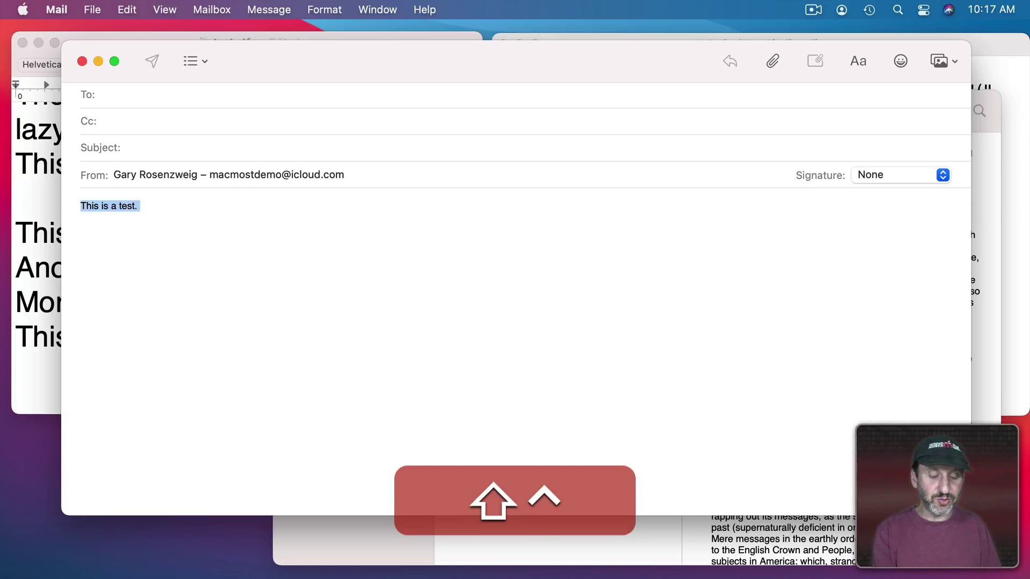
key("ctrl+shift+u")
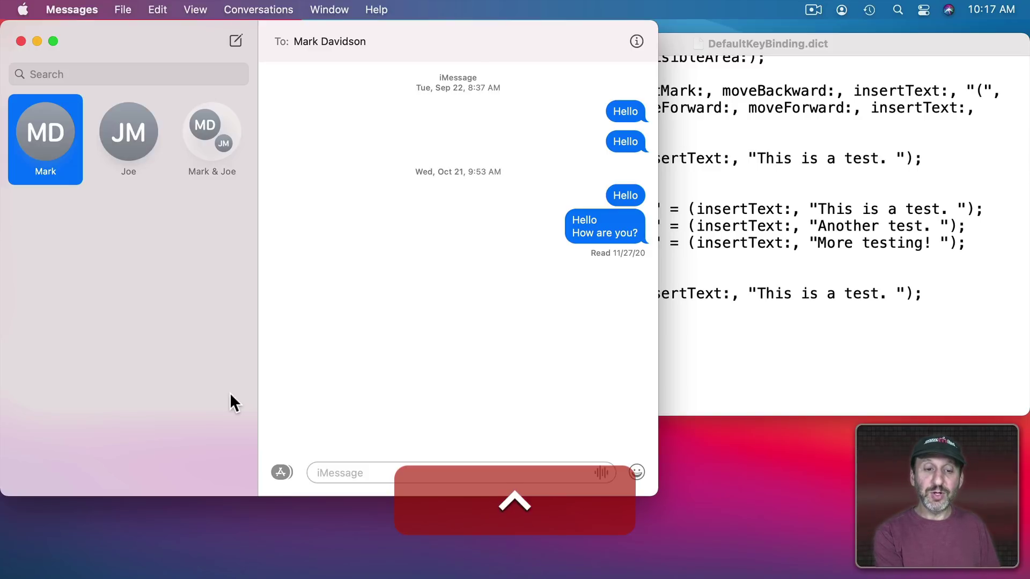
key("ctrl+2")
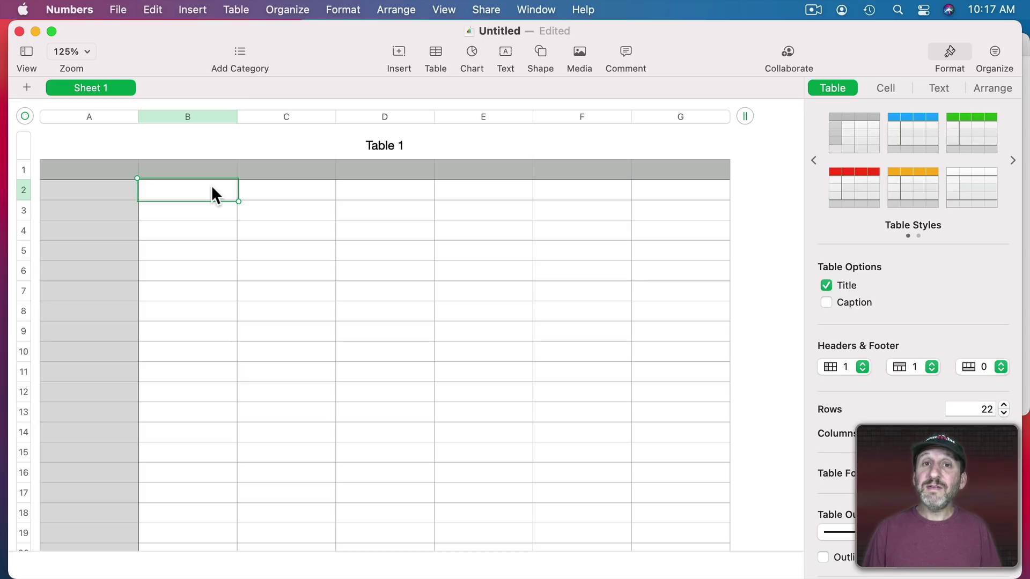
In Numbers, test the "^2" binding while editing cell B2, clear the inserted text, and try it with cell D4 only selected.
left_click(181, 191)
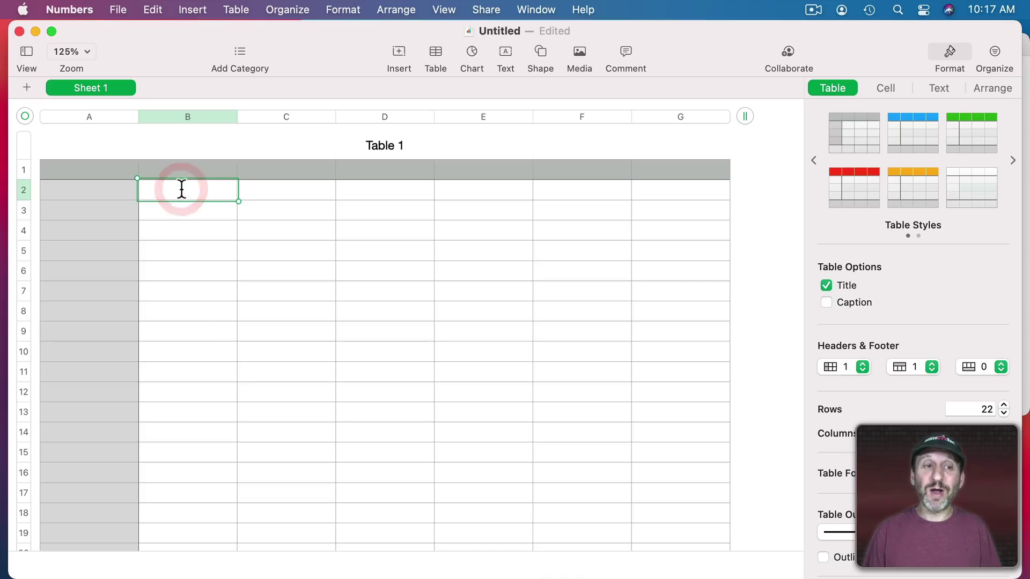
key("ctrl+2")
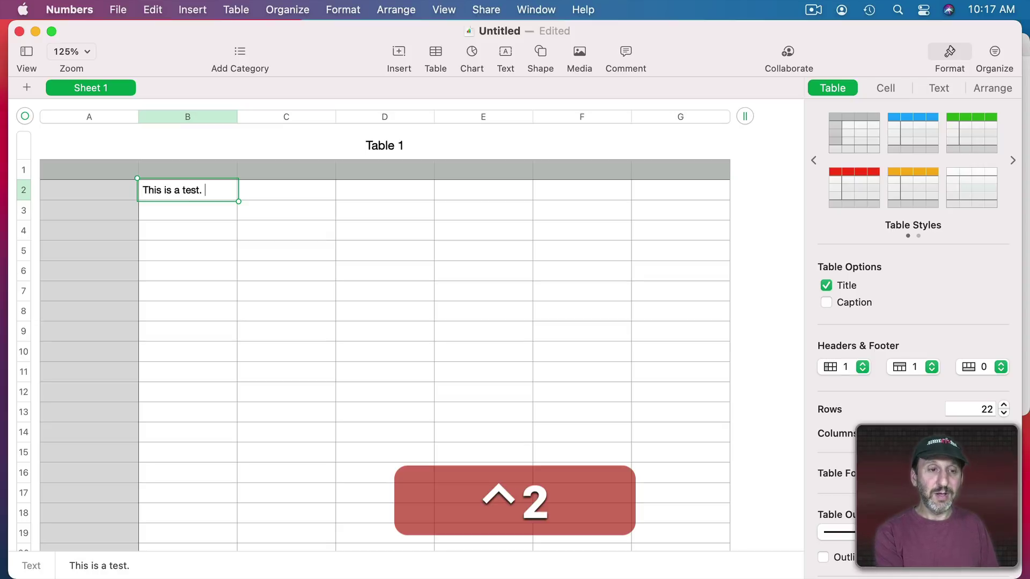
key("super+BackSpace")
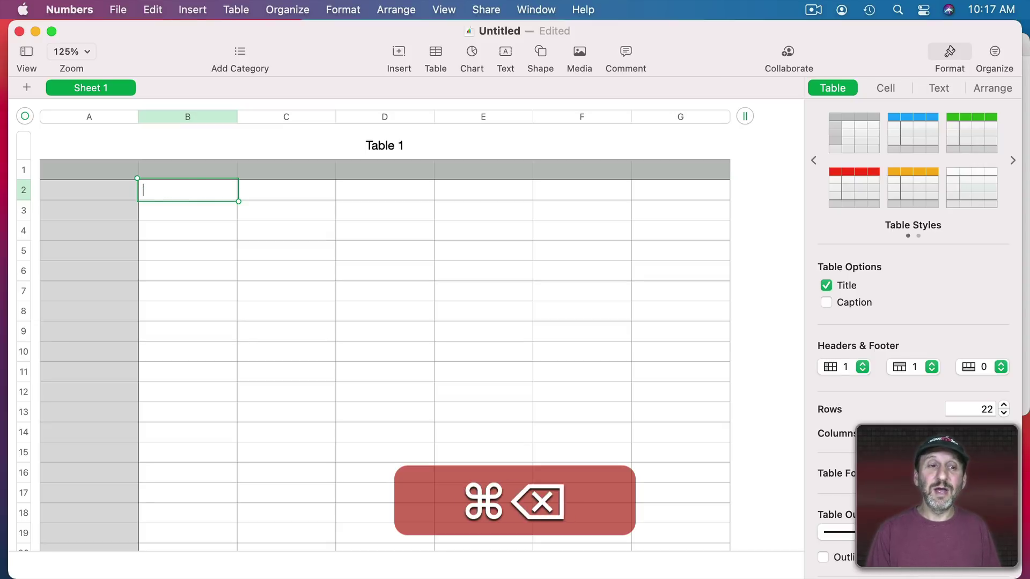
left_click(395, 238)
key("ctrl")
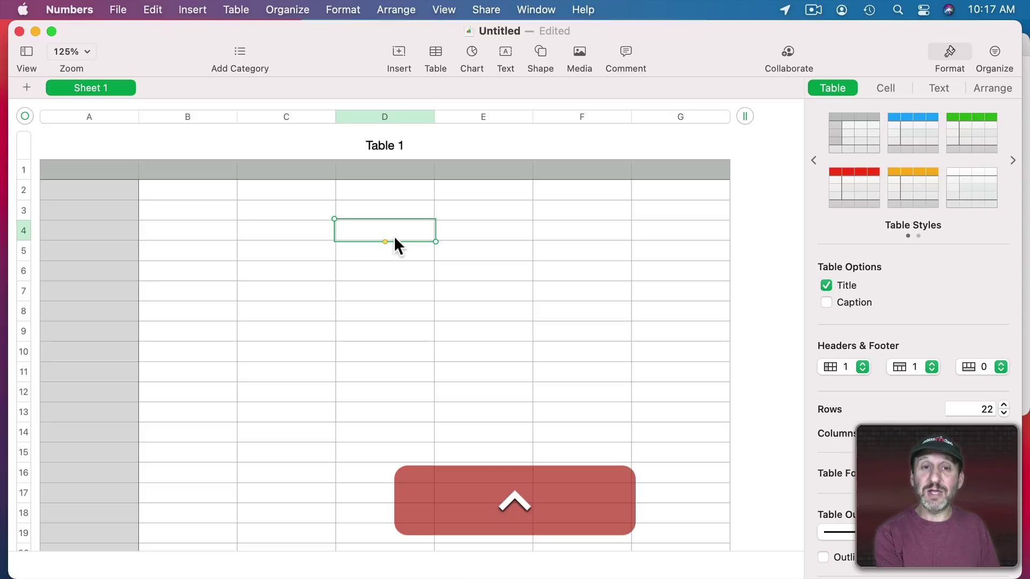
key("ctrl")
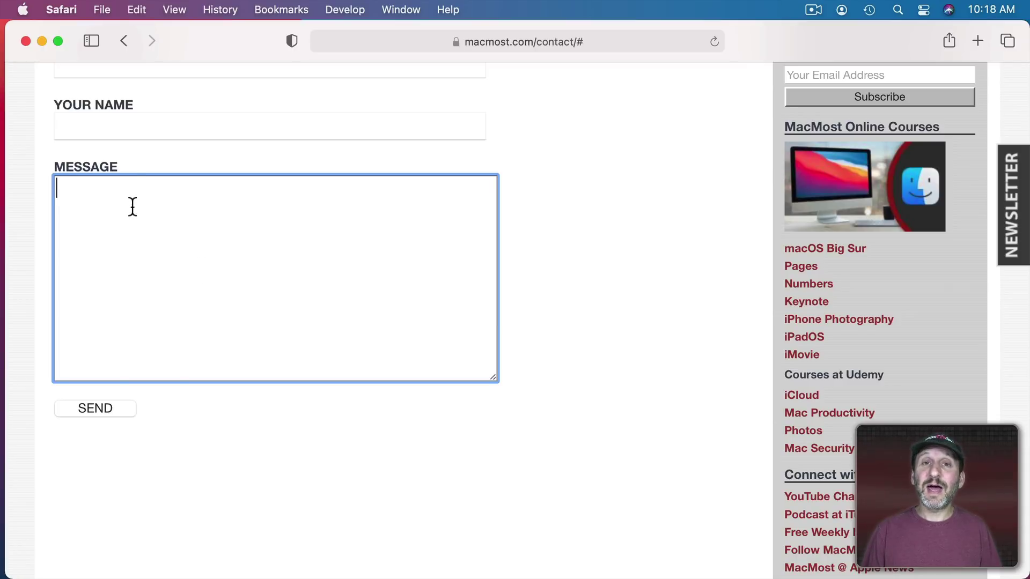
In the message field of the Safari contact form, insert "This is a test. " with "^2" and uppercase it with "^U".
key("ctrl")
key("ctrl")
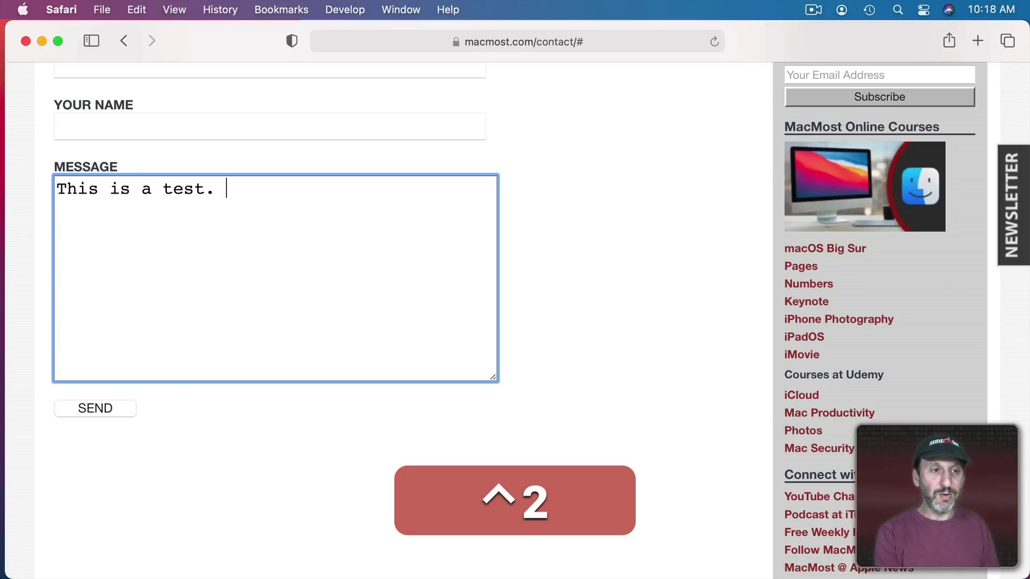
key("super+a")
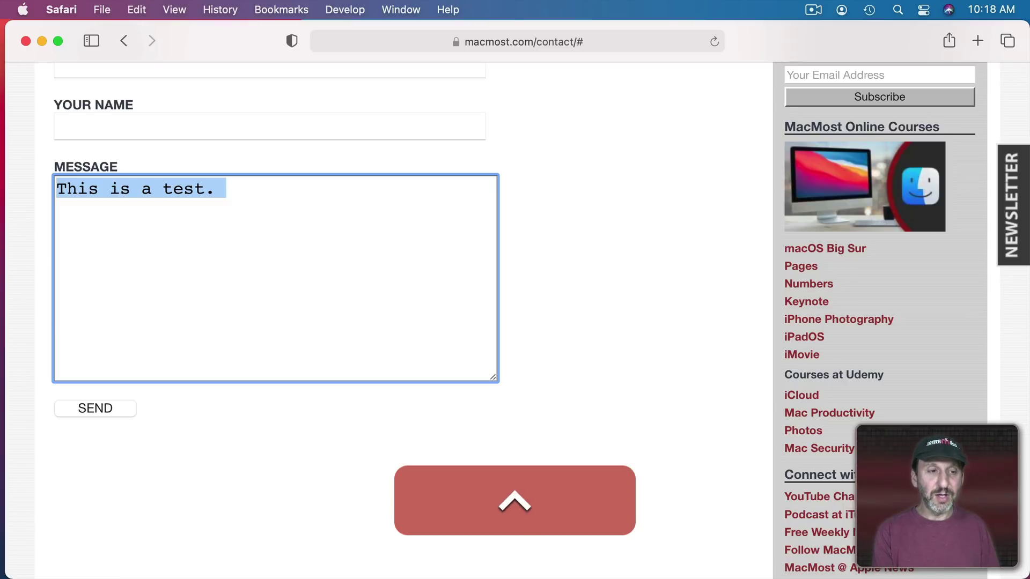
key("ctrl+shift+u")
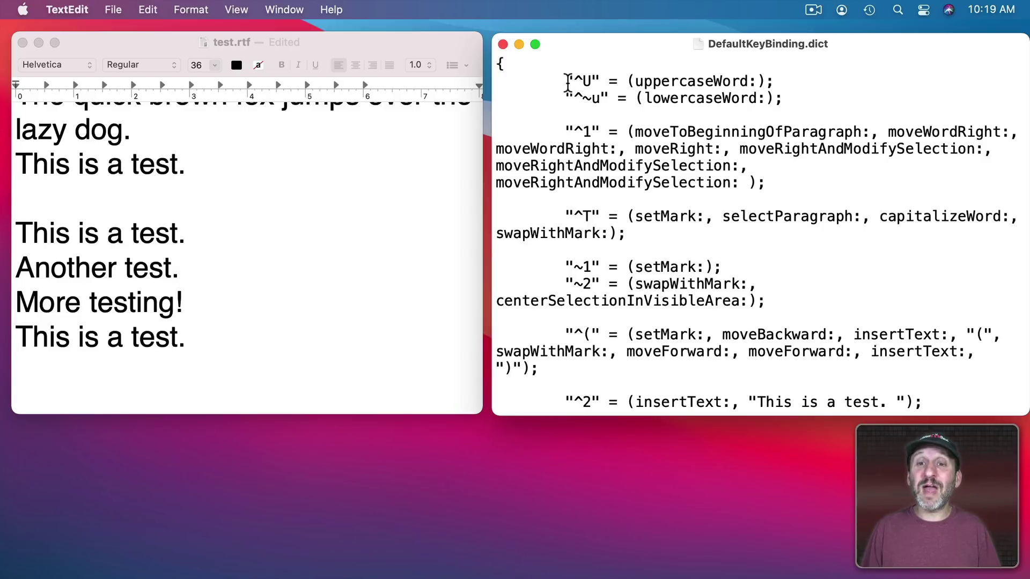
Return to DefaultKeyBinding.dict in TextEdit and examine the "^1" entry's quotes, opening parenthesis, colons, commas and closing semicolon.
left_click_drag(566, 132, 574, 131)
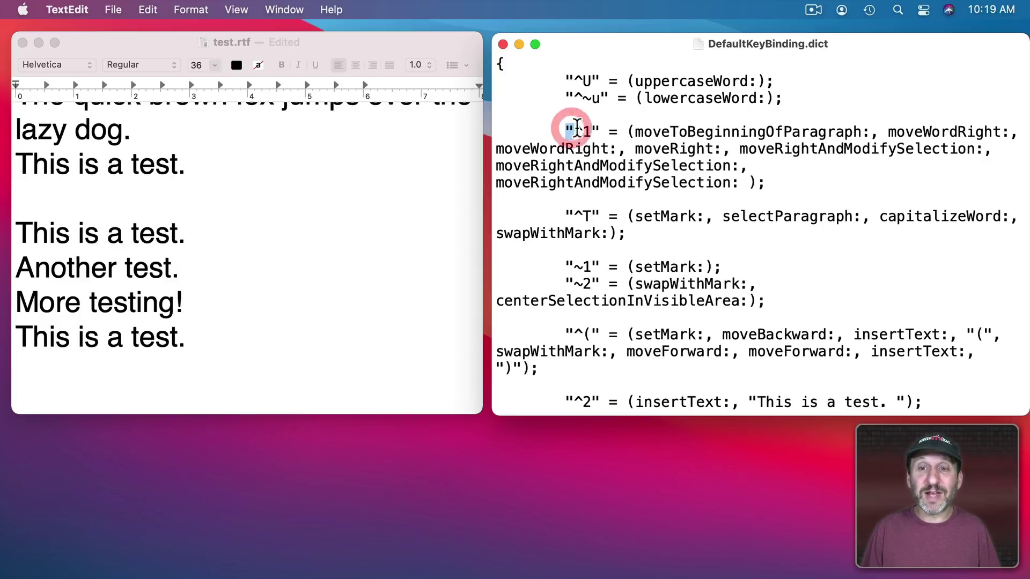
left_click(627, 132)
left_click(613, 151)
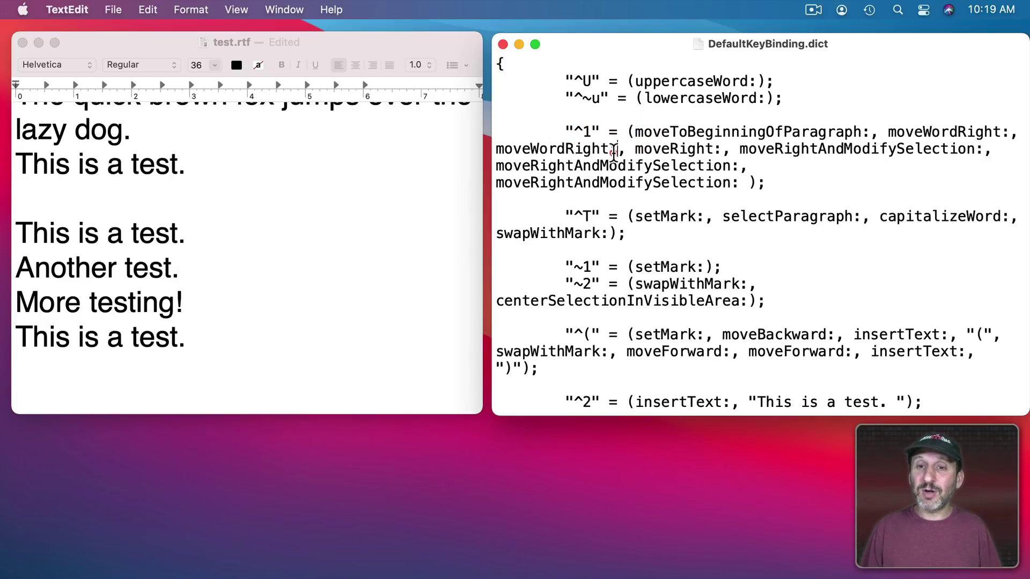
left_click_drag(757, 183, 771, 182)
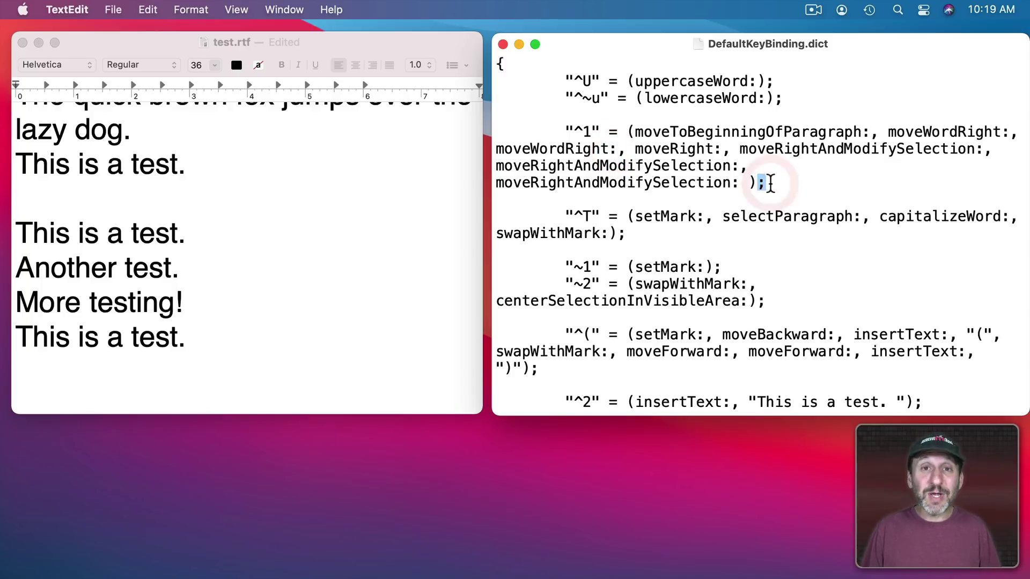